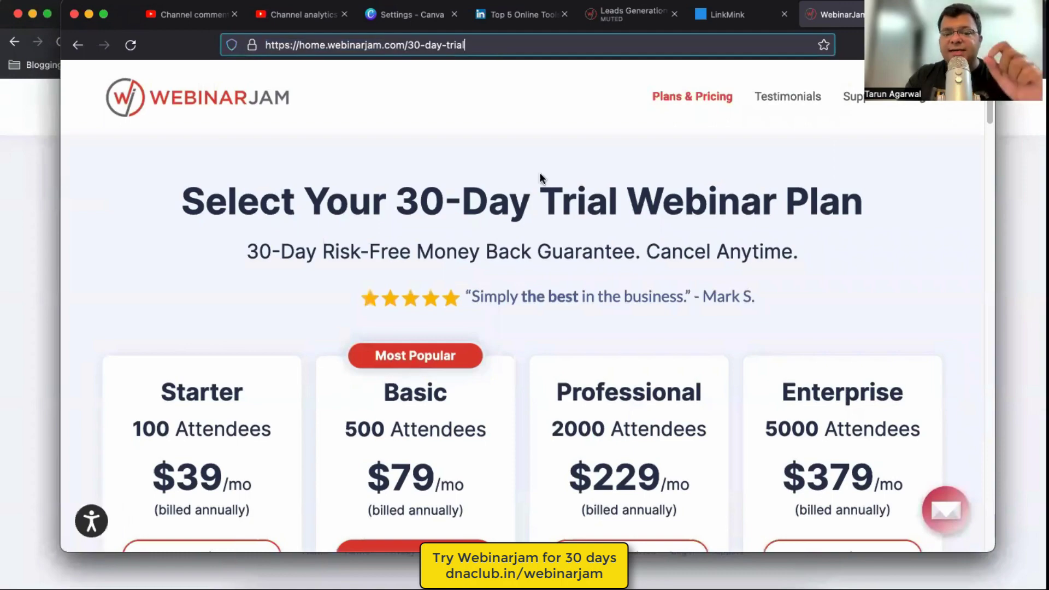
# - Review the prices, attendee limits and features of the 30-day trial webinar plans, especially the Basic plan
pyautogui.scroll(-3, 474, 250)
pyautogui.moveTo(384, 239); pyautogui.dragTo(408, 273)
pyautogui.click(411, 273)
pyautogui.scroll(-3, 445, 269)
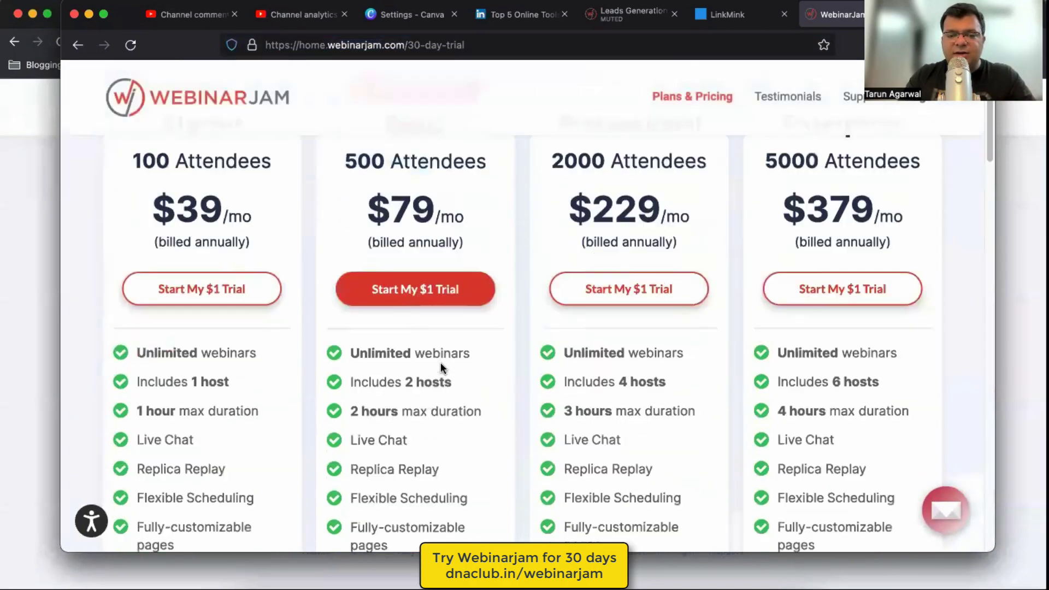
pyautogui.scroll(-3, 463, 363)
pyautogui.scroll(2, 463, 362)
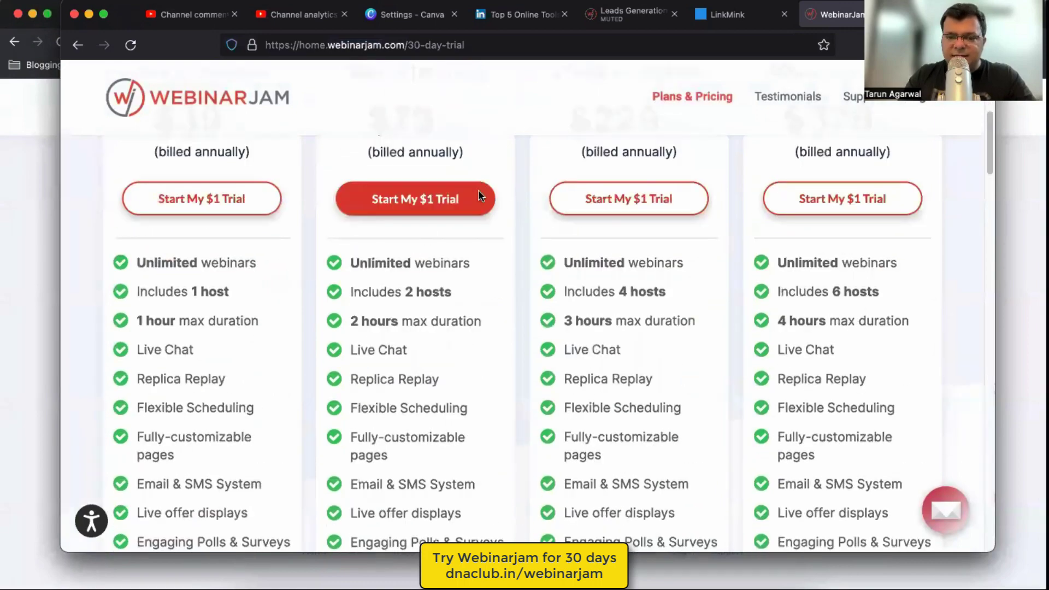
pyautogui.scroll(5, 478, 189)
pyautogui.scroll(3, 520, 399)
pyautogui.scroll(-2, 472, 444)
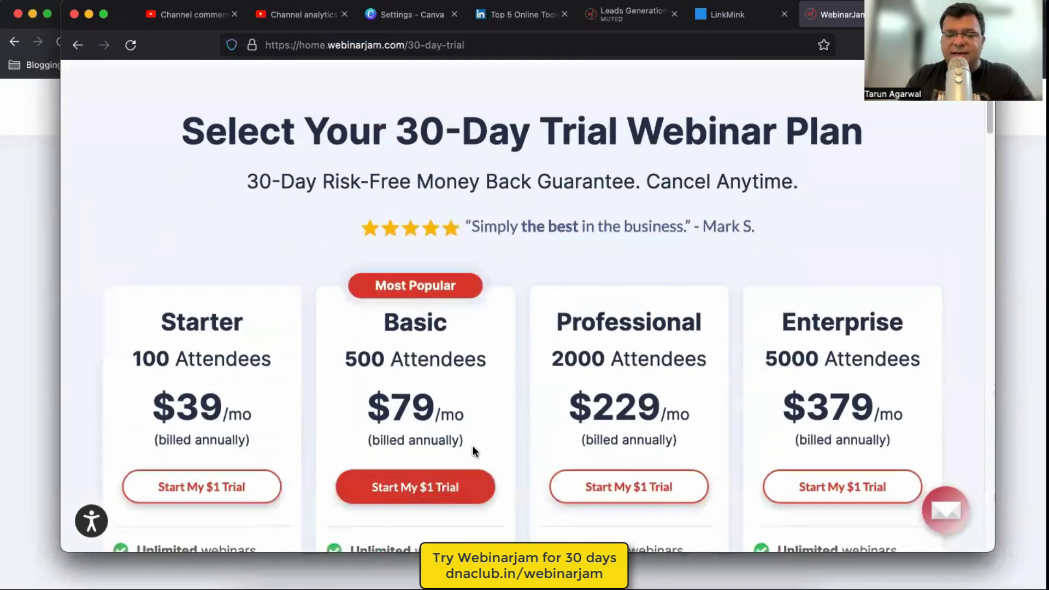
pyautogui.scroll(-1, 428, 480)
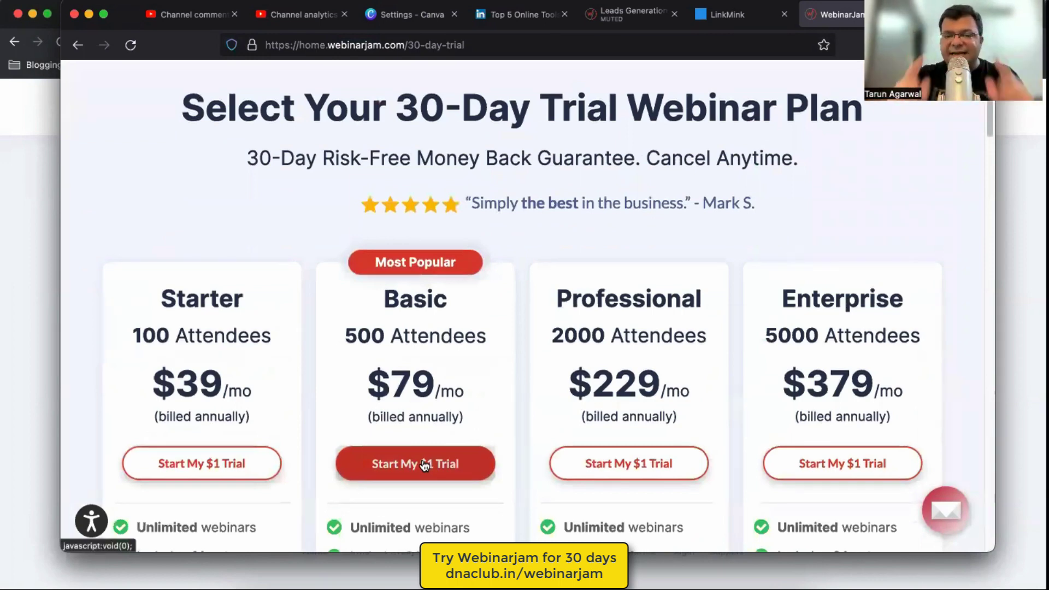
pyautogui.scroll(-4, 439, 383)
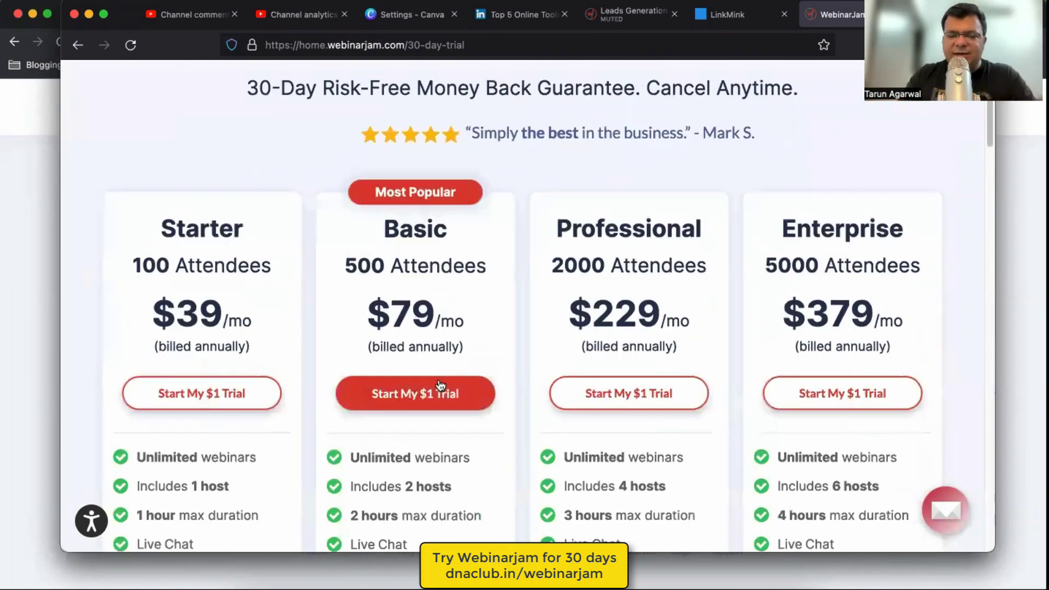
pyautogui.scroll(-5, 425, 398)
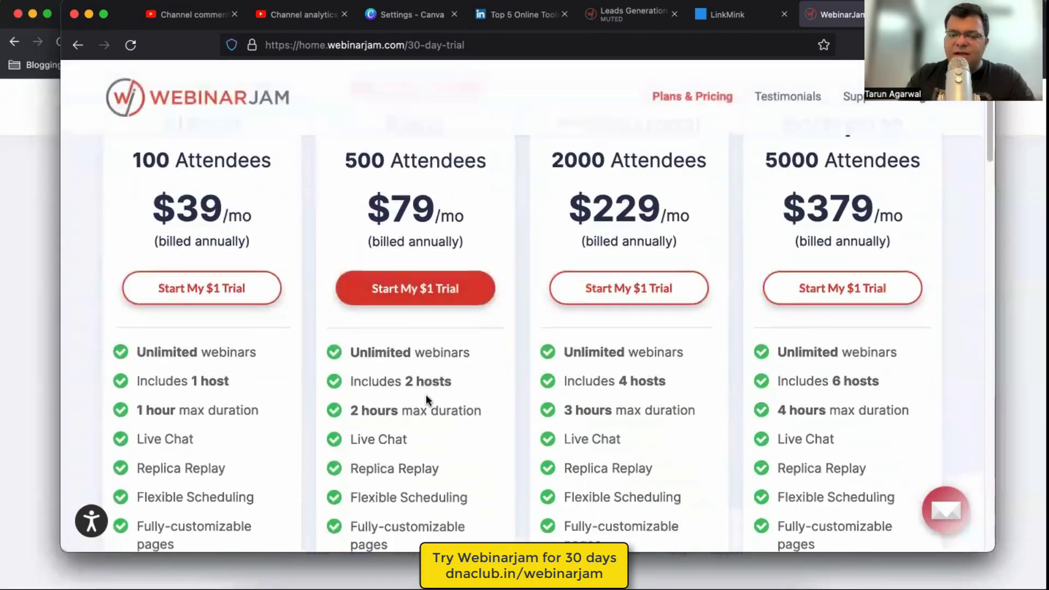
pyautogui.scroll(5, 425, 394)
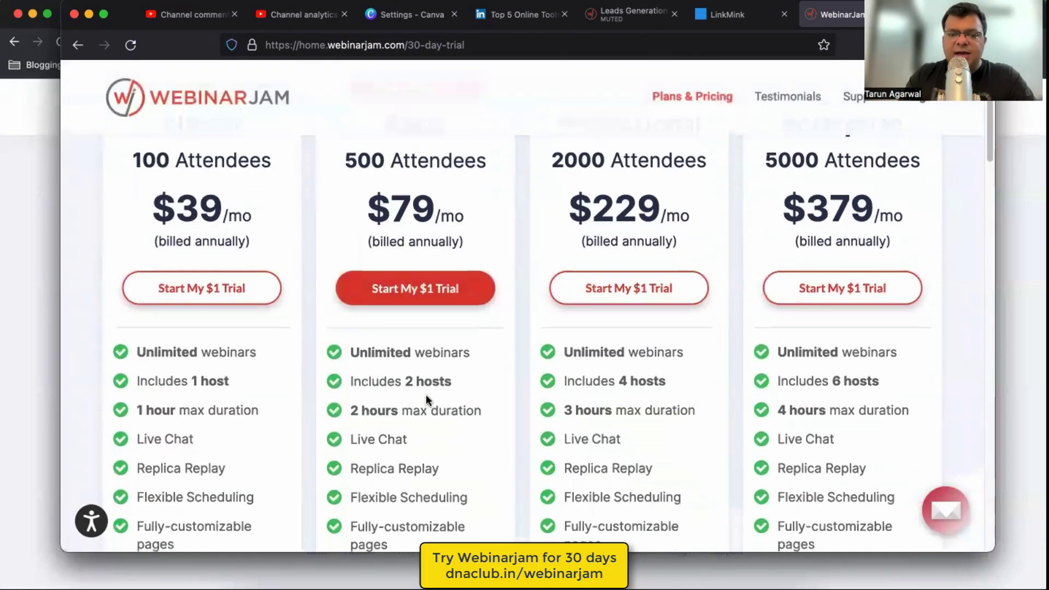
pyautogui.moveTo(375, 281); pyautogui.dragTo(458, 281)
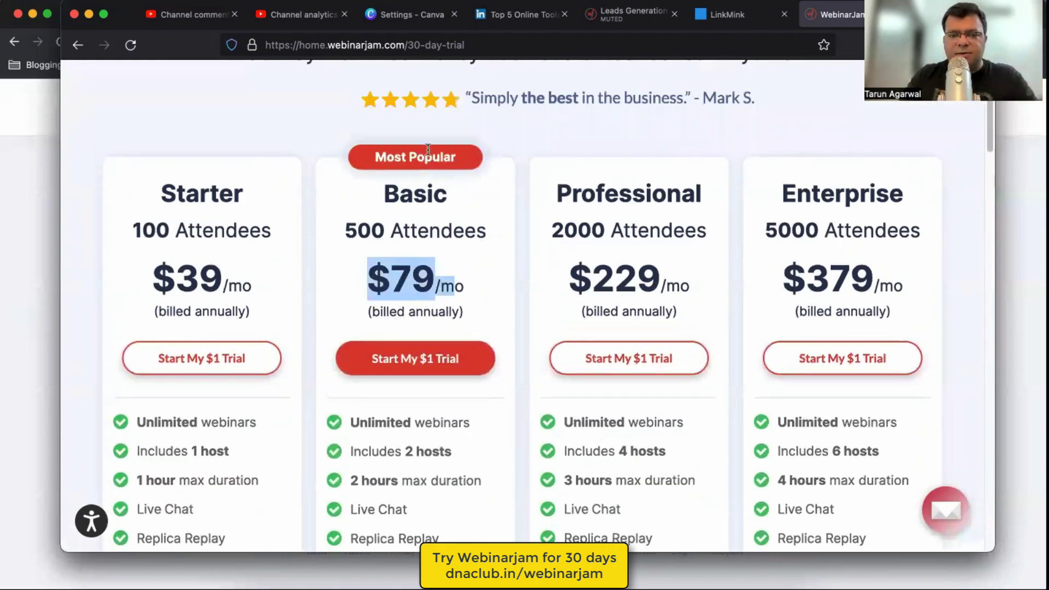
pyautogui.doubleClick(431, 202)
# - Switch to the browser window with the logged-in account and access WebinarJam's list of webinars
pyautogui.click(28, 235)
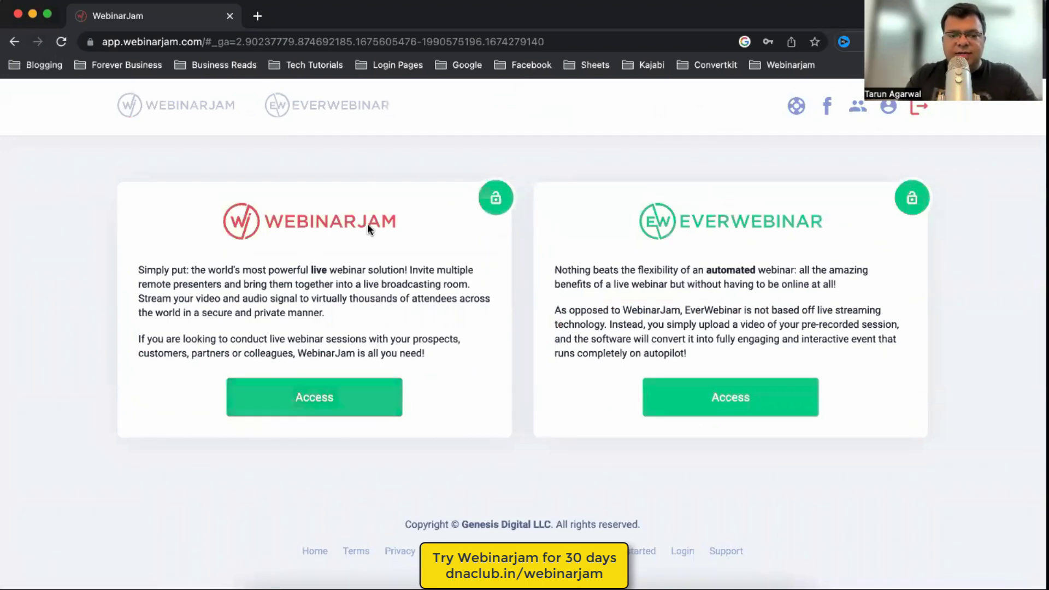
pyautogui.click(363, 398)
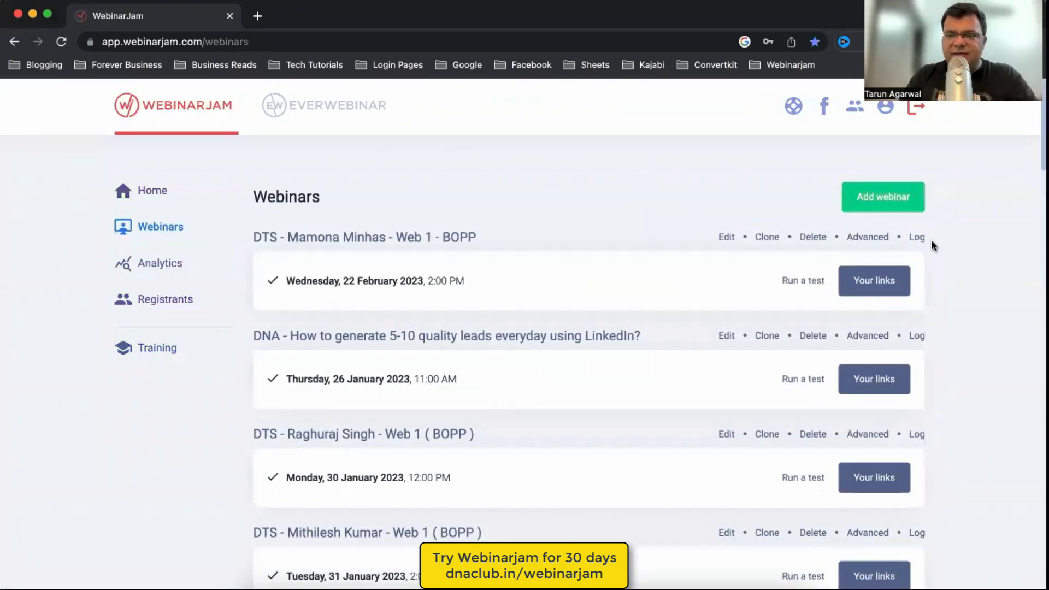
# - Add a new webinar using Full configuration and the Schedule for later option
pyautogui.click(884, 196)
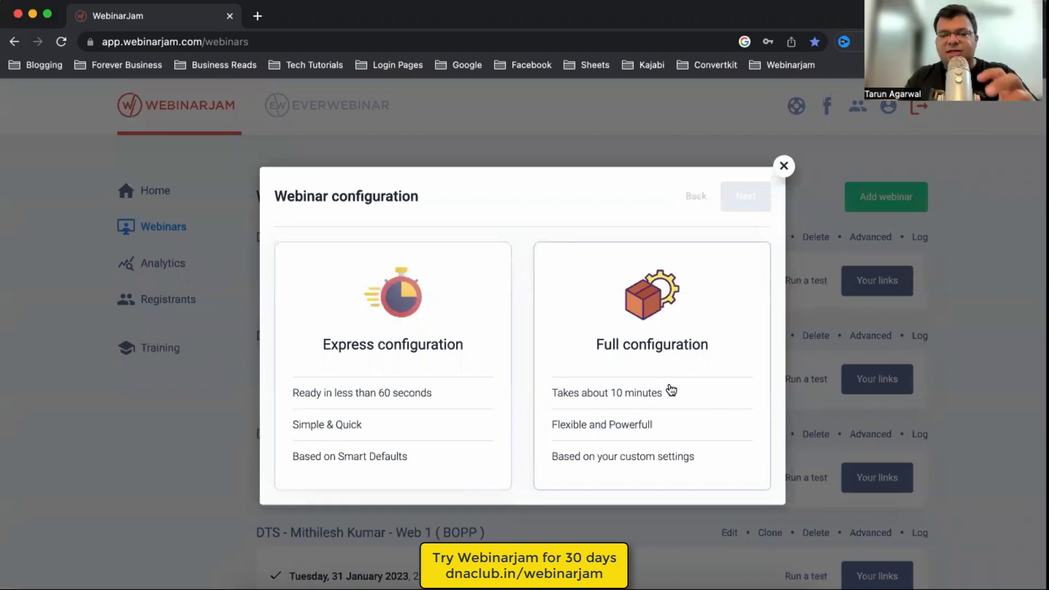
pyautogui.click(703, 384)
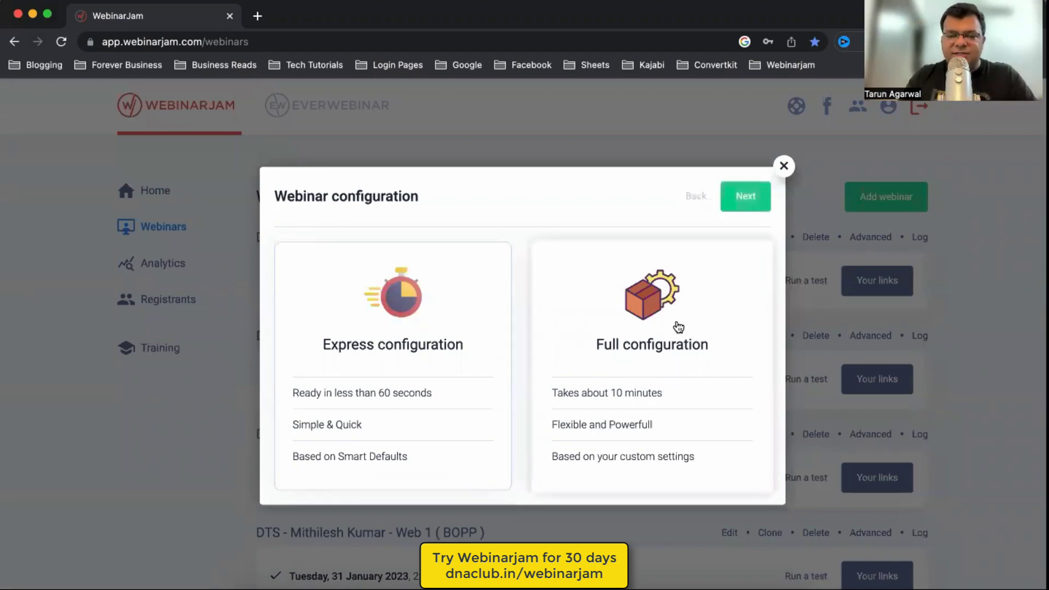
pyautogui.click(747, 198)
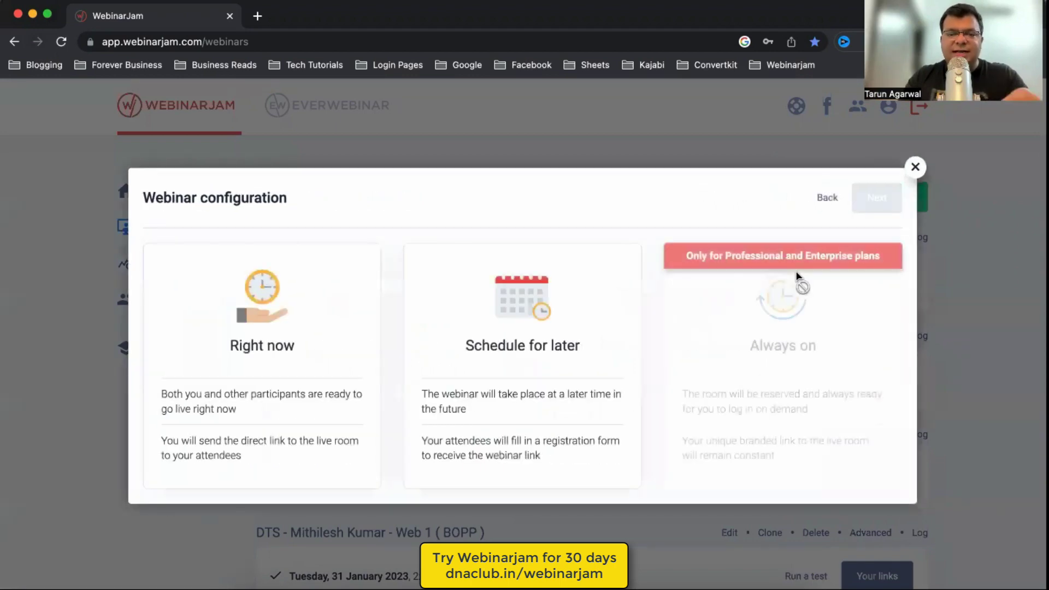
pyautogui.click(458, 358)
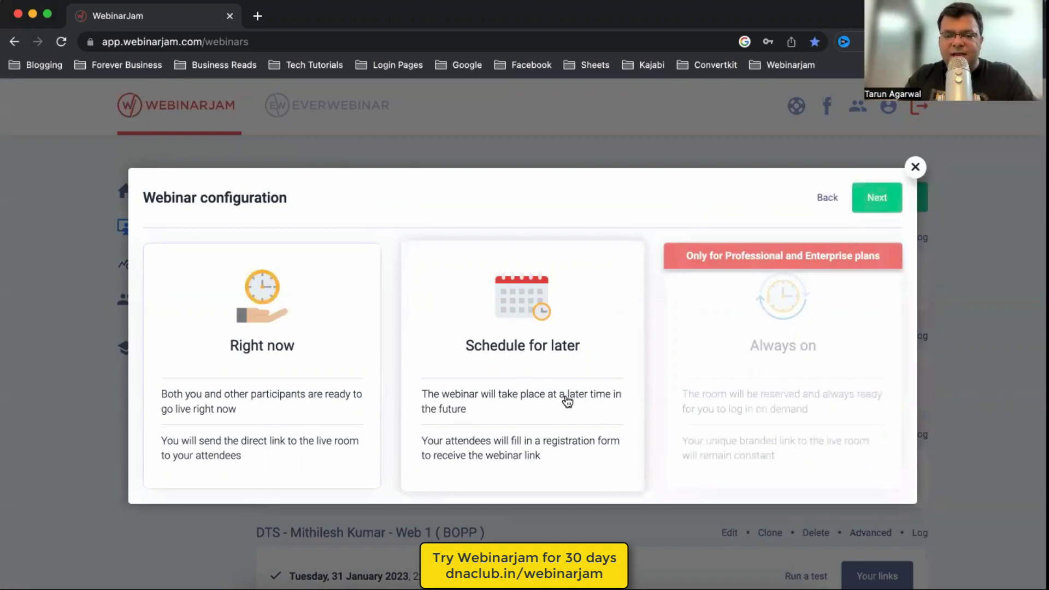
pyautogui.click(900, 197)
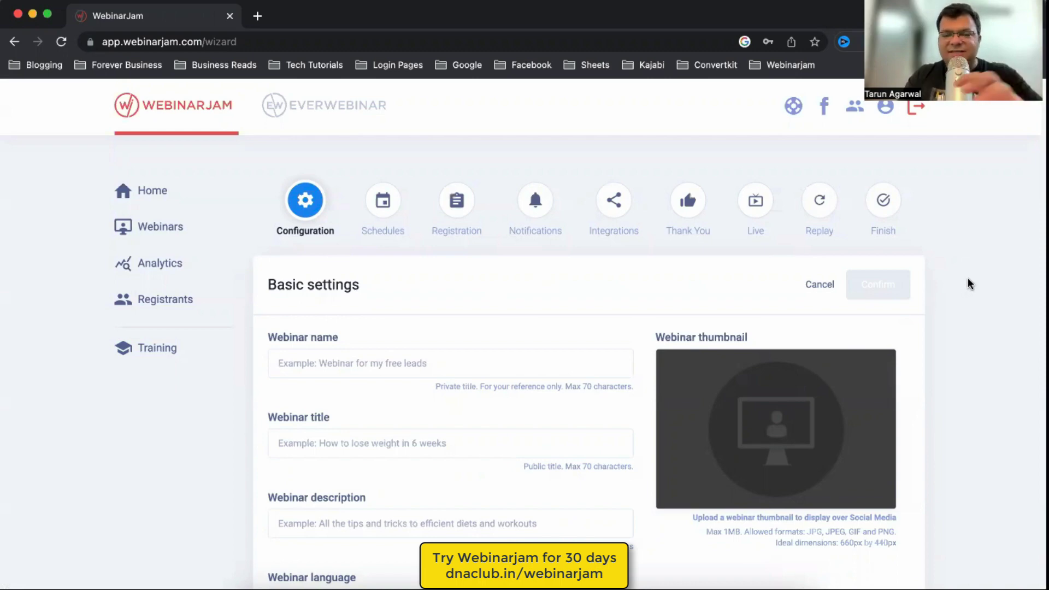
# - Enter "Network Marketing Business opportunity in 2023" as the webinar name in the basic settings
pyautogui.scroll(-1, 967, 280)
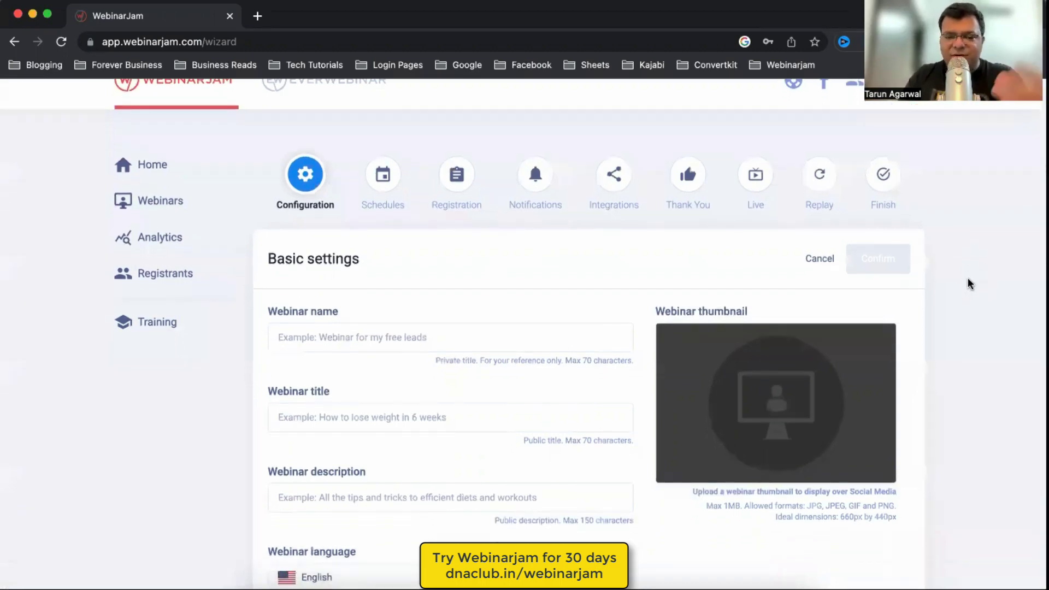
pyautogui.scroll(-2, 968, 279)
pyautogui.click(619, 294)
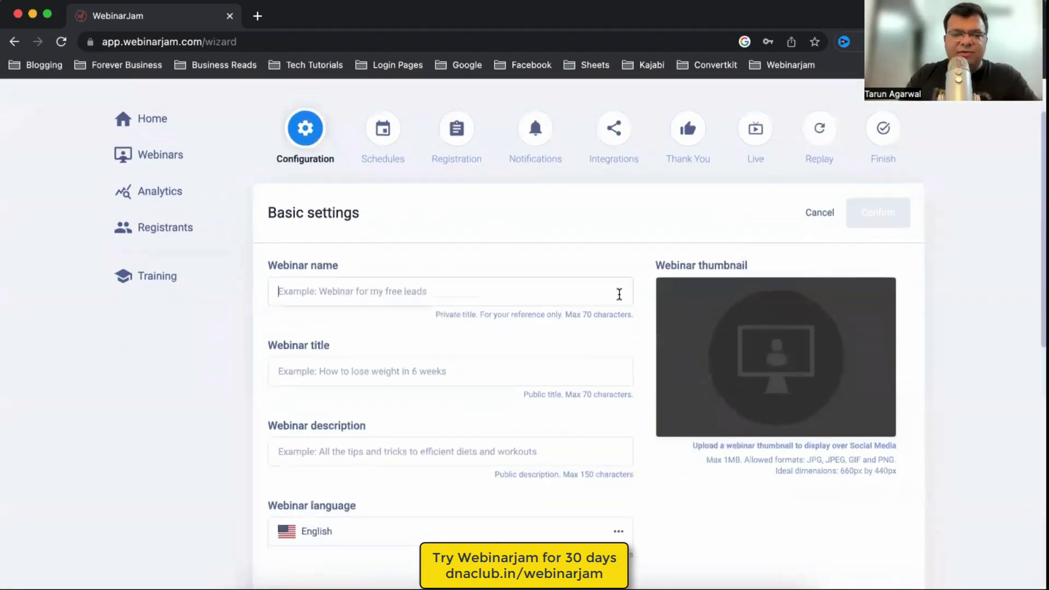
pyautogui.write('Ne')
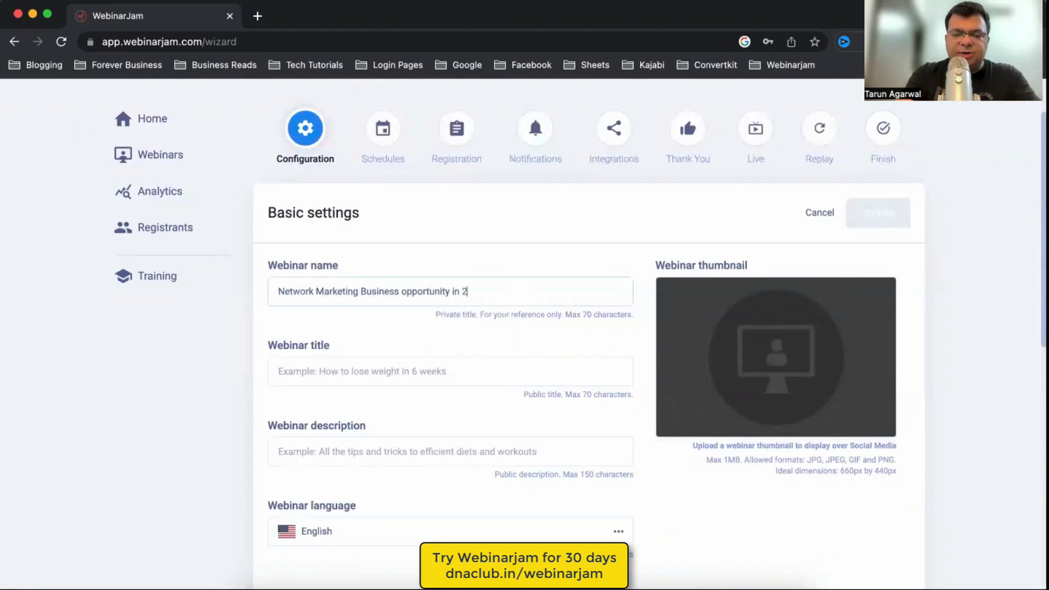
# - Copy the webinar name into the webinar title so both fields have the same text
pyautogui.press('super+a')
pyautogui.press('super+c')
pyautogui.click(489, 370)
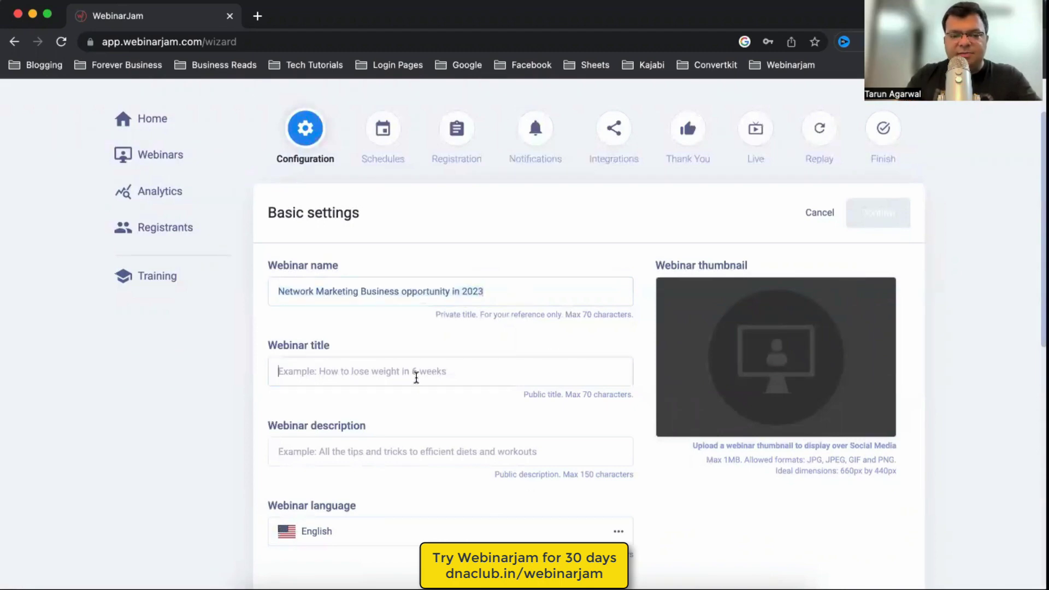
pyautogui.press('super+v')
pyautogui.moveTo(316, 292); pyautogui.dragTo(470, 293)
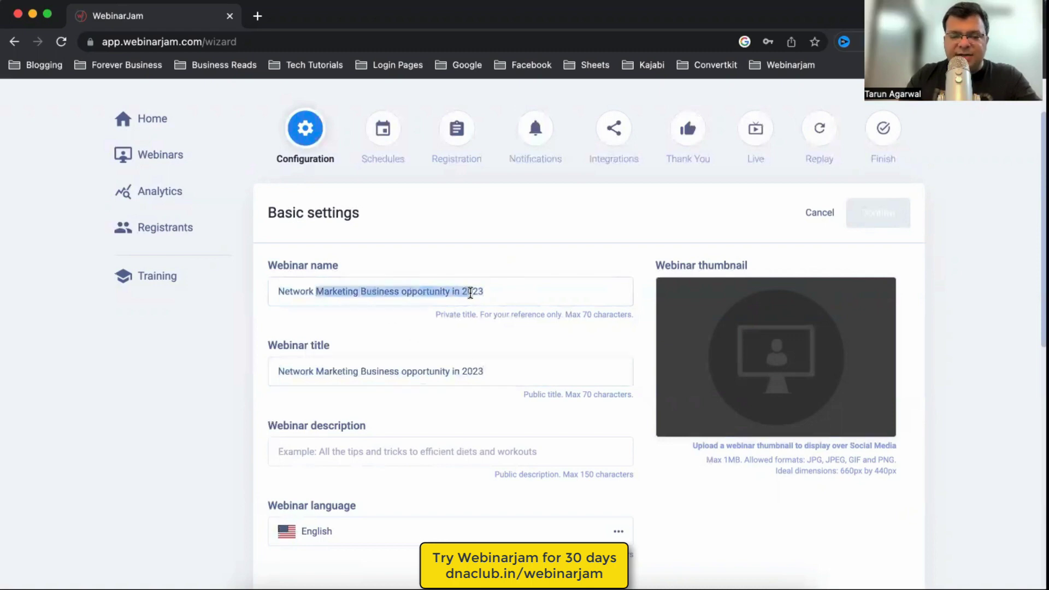
pyautogui.moveTo(328, 371); pyautogui.dragTo(494, 373)
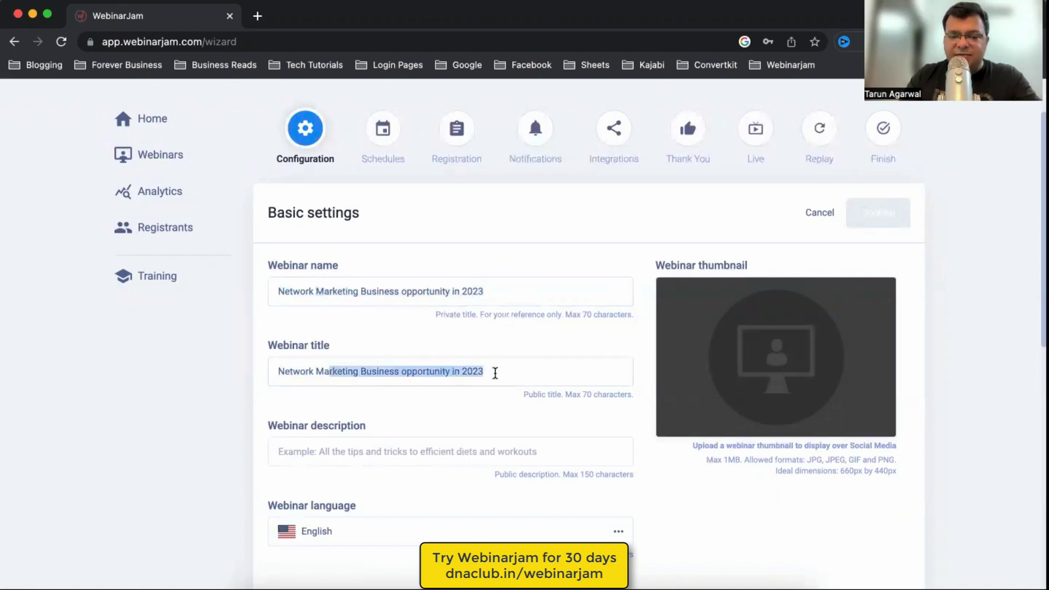
pyautogui.click(987, 326)
# - Enter "90 mins webinar" as the webinar description, keep English and the private listing, and confirm the basic settings
pyautogui.scroll(-1, 470, 381)
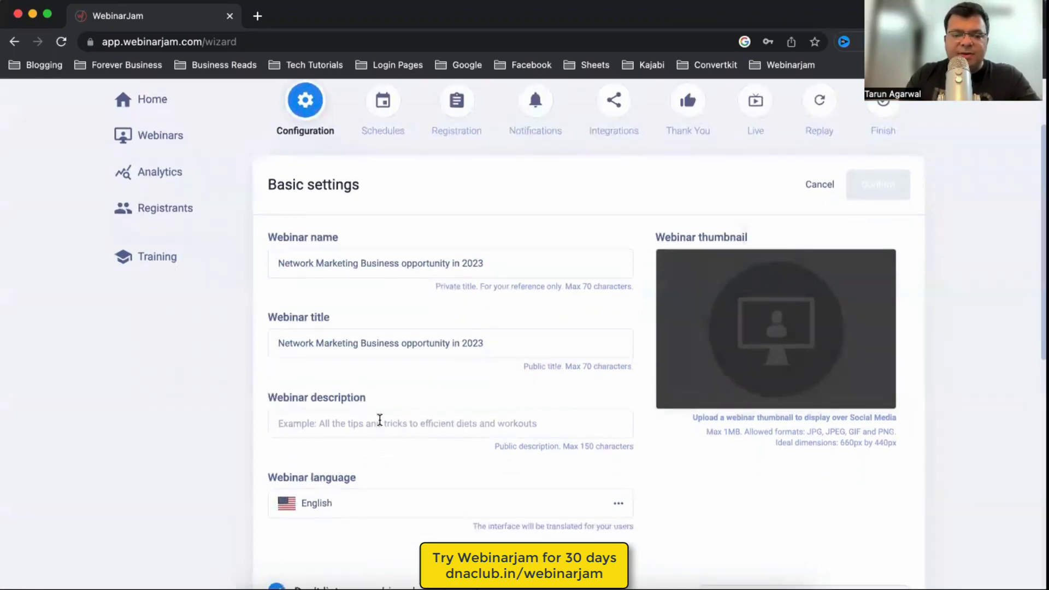
pyautogui.click(426, 421)
pyautogui.write('90 mins webinar')
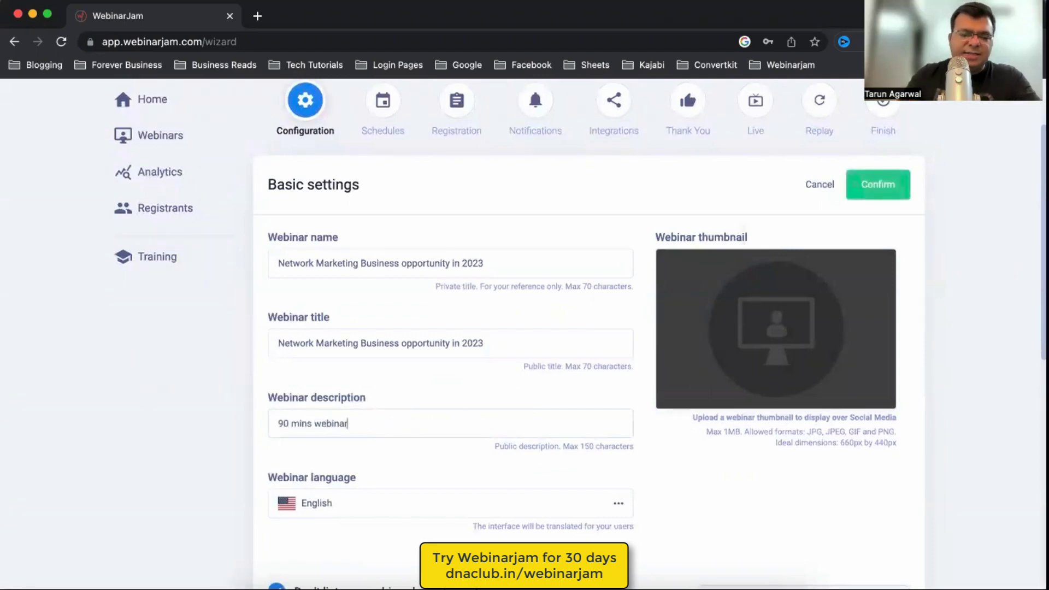
pyautogui.scroll(-5, 514, 467)
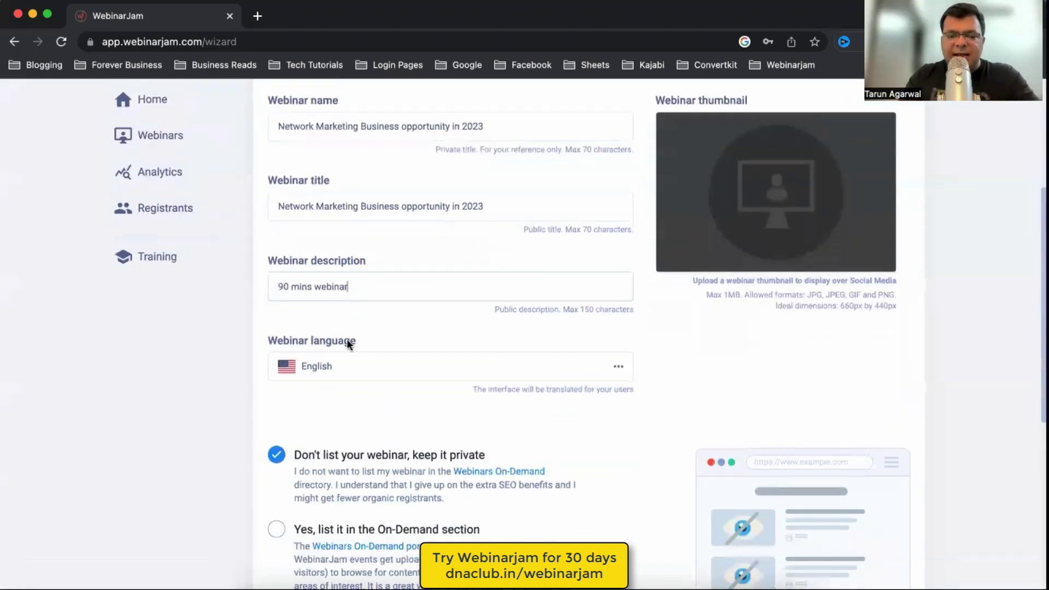
pyautogui.scroll(-4, 393, 459)
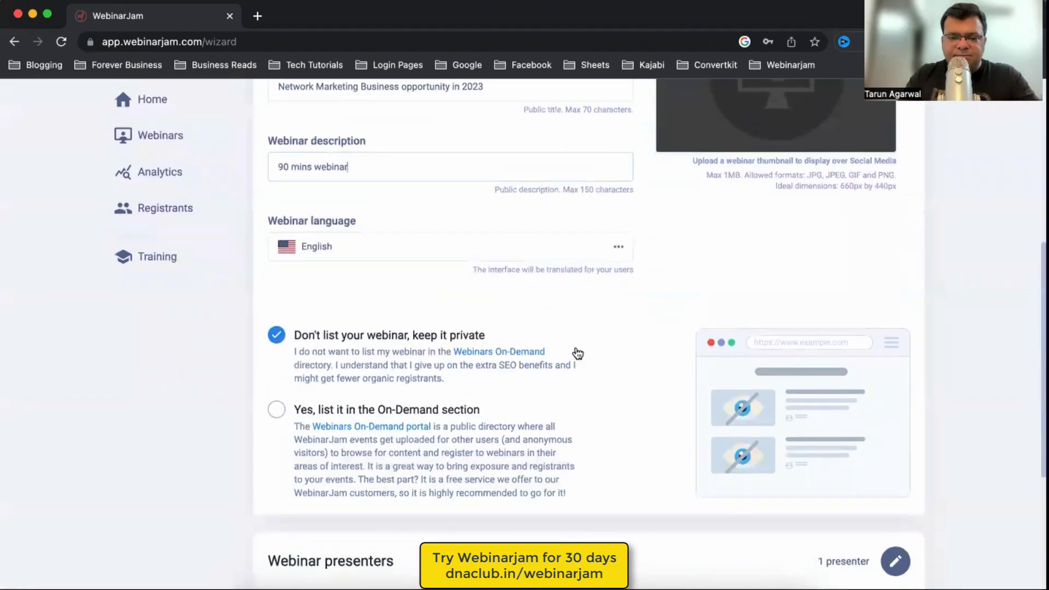
pyautogui.scroll(-4, 642, 450)
pyautogui.scroll(8, 869, 379)
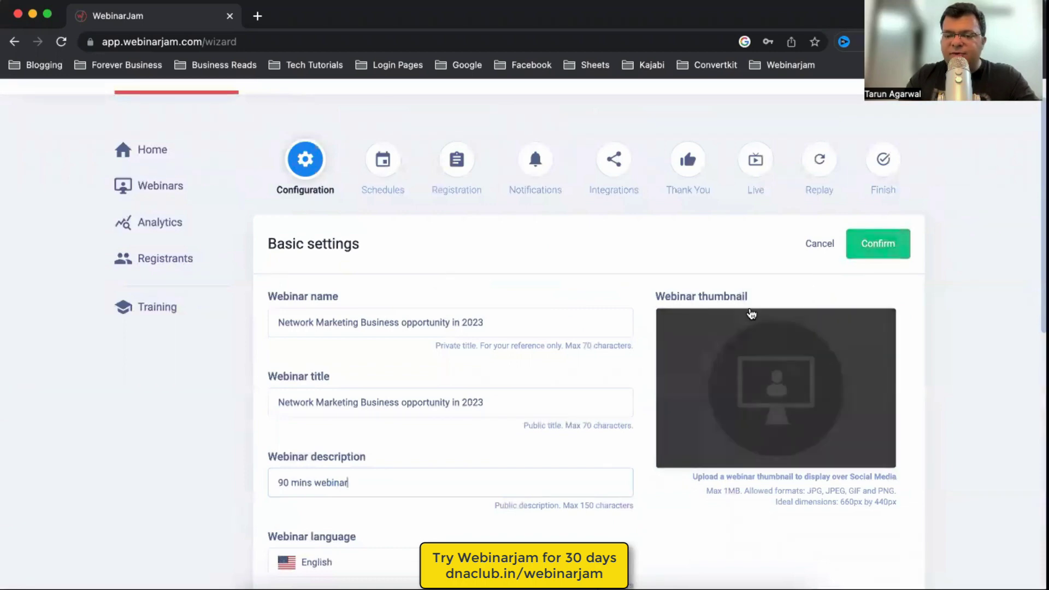
pyautogui.click(885, 250)
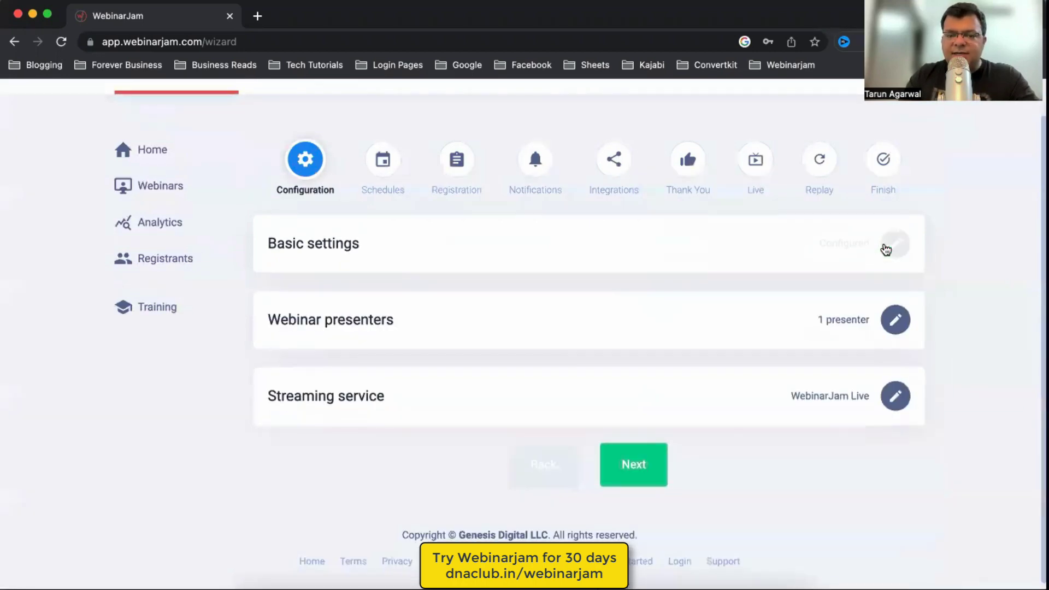
# - Open the webinar presenters section for editing
pyautogui.click(901, 321)
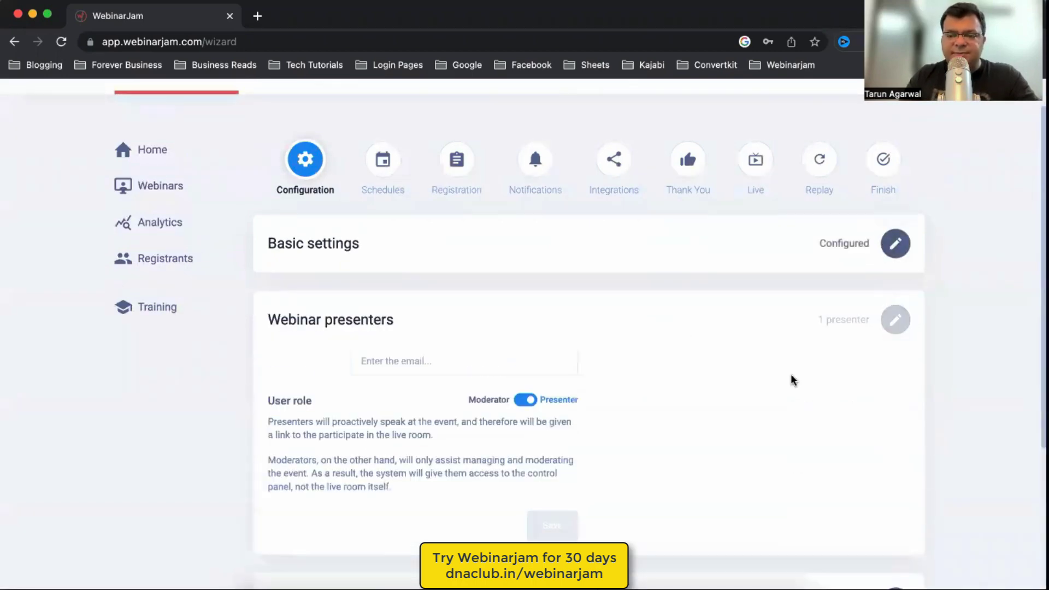
pyautogui.scroll(-1, 527, 393)
pyautogui.scroll(-3, 742, 322)
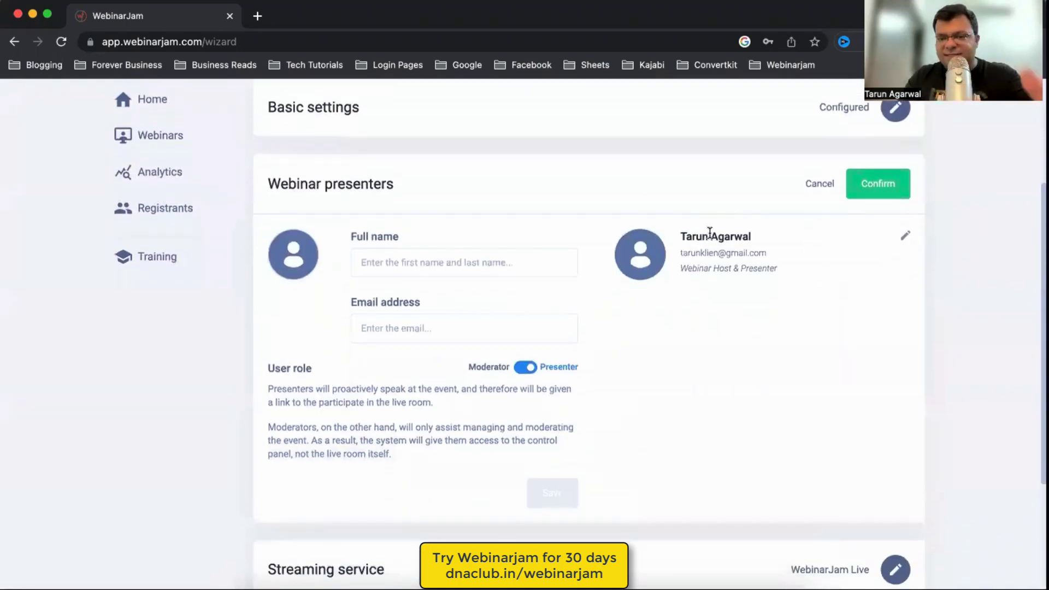
pyautogui.click(428, 262)
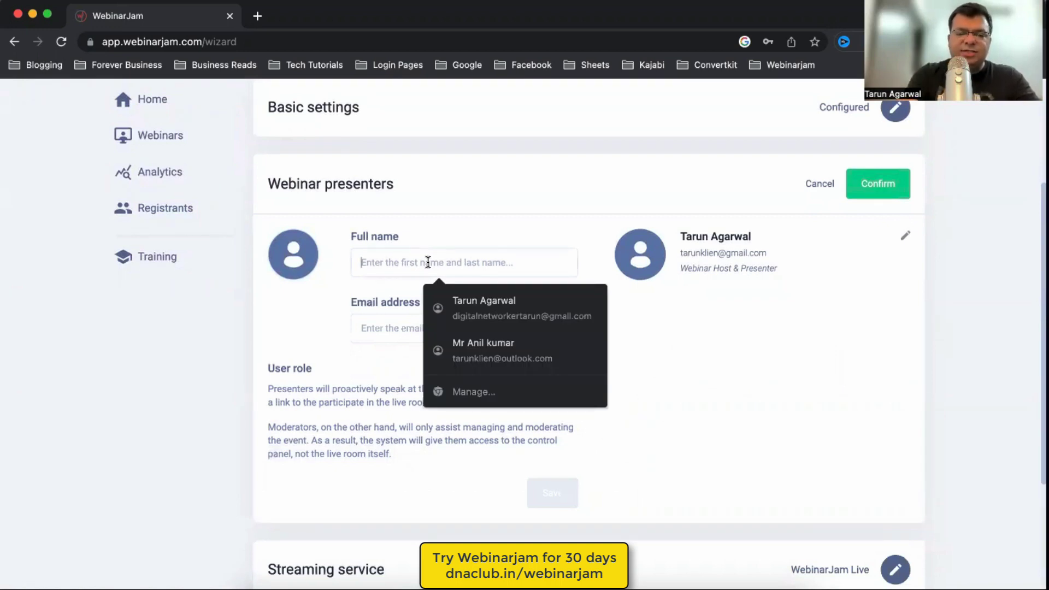
pyautogui.write('Taun')
pyautogui.press('BackSpace')
pyautogui.press('BackSpace')
pyautogui.press('BackSpace')
pyautogui.press('BackSpace')
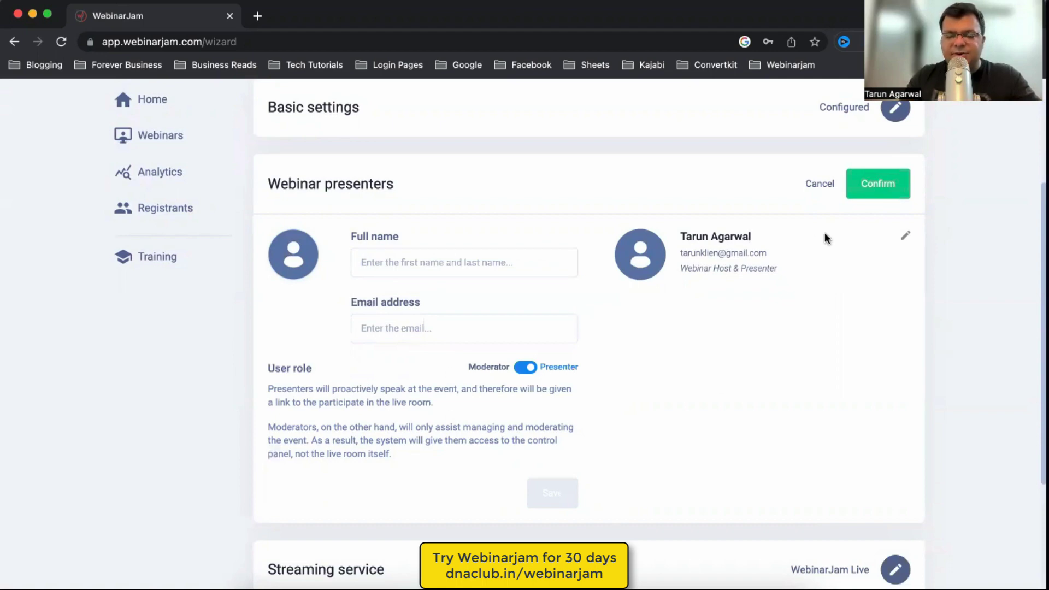
# - Confirm the webinar presenters with only the existing host and presenter
pyautogui.click(885, 188)
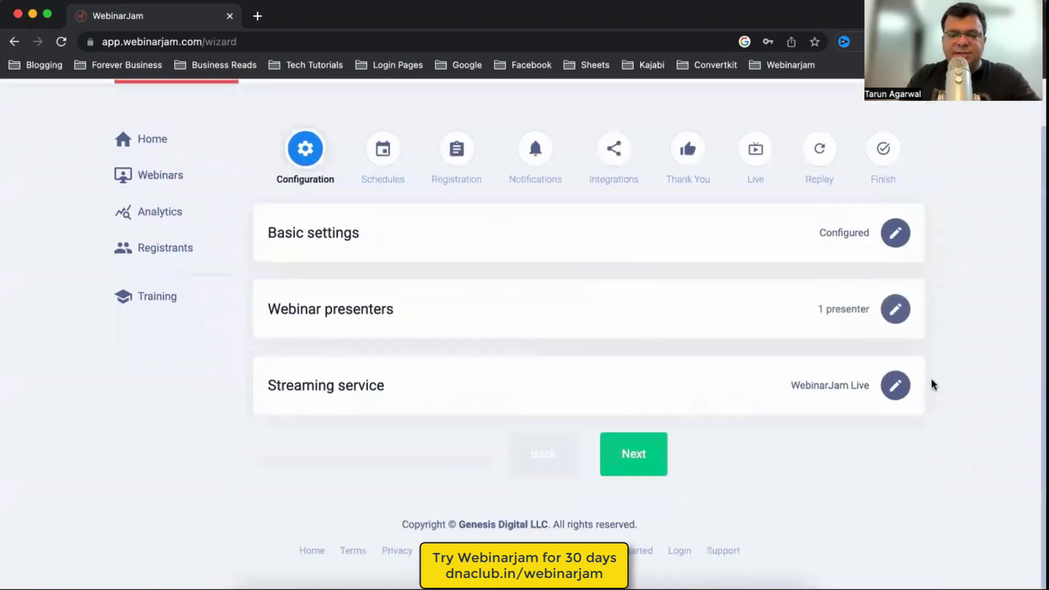
# - Confirm WebinarJam Live as the streaming service and continue to the webinar's Schedules stage
pyautogui.click(896, 384)
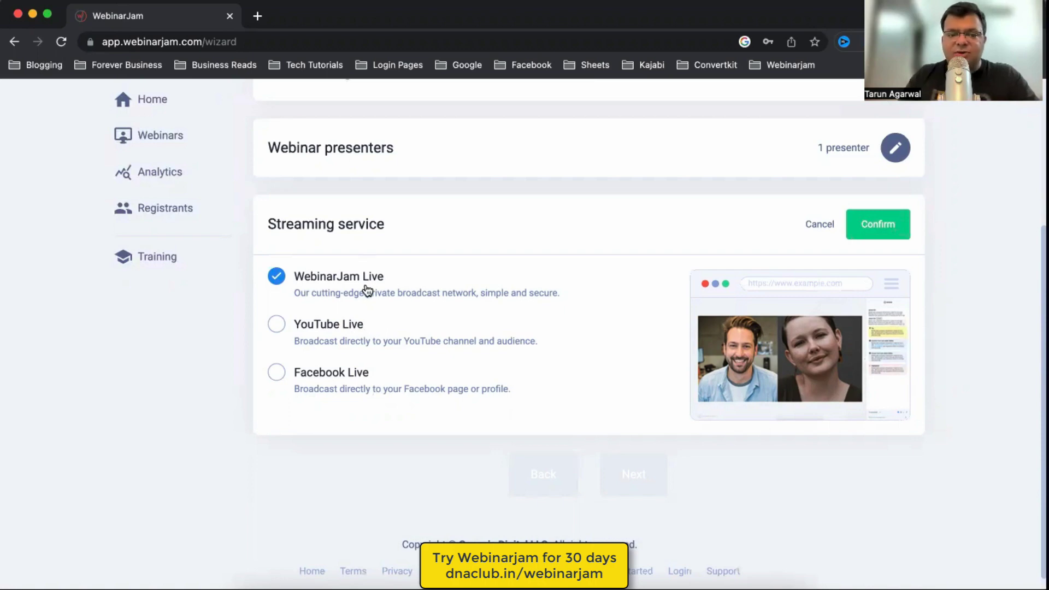
pyautogui.click(896, 228)
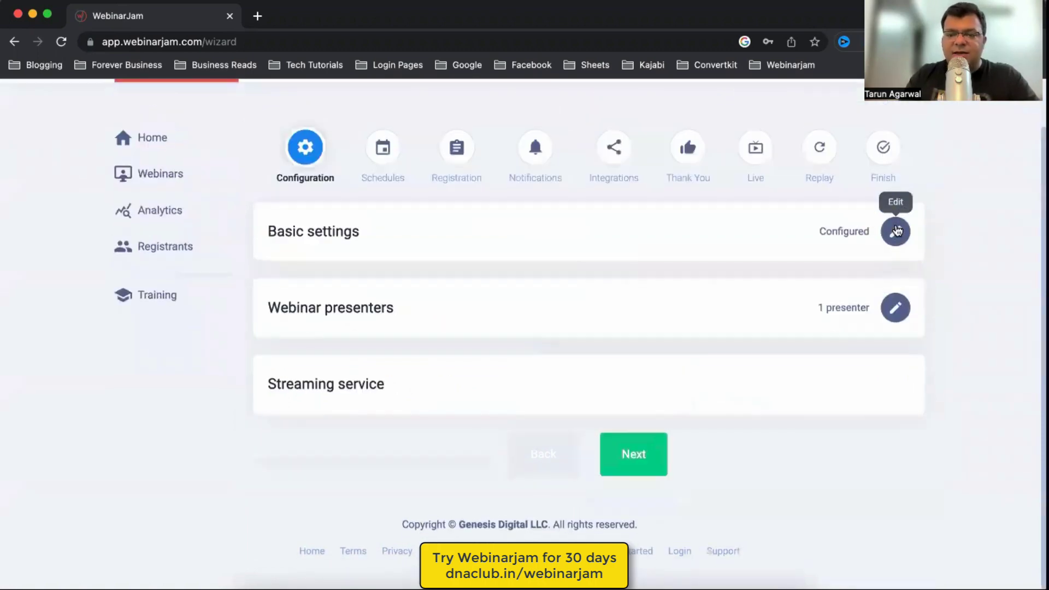
pyautogui.click(651, 443)
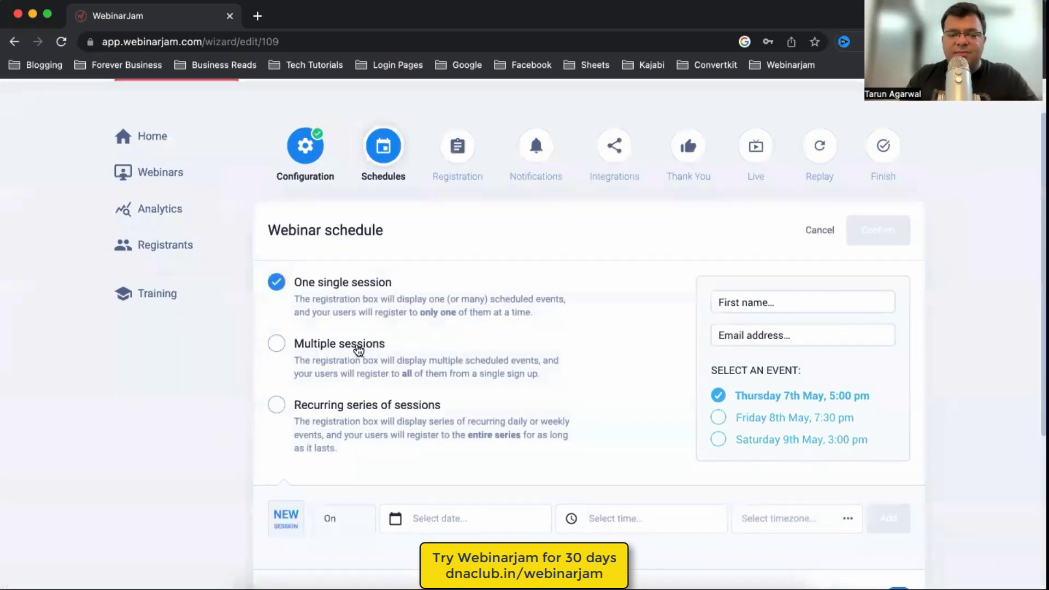
# - For one single session, set the new session's date to 2023-02-23 and its time to 5:00 PM
pyautogui.scroll(-1, 358, 349)
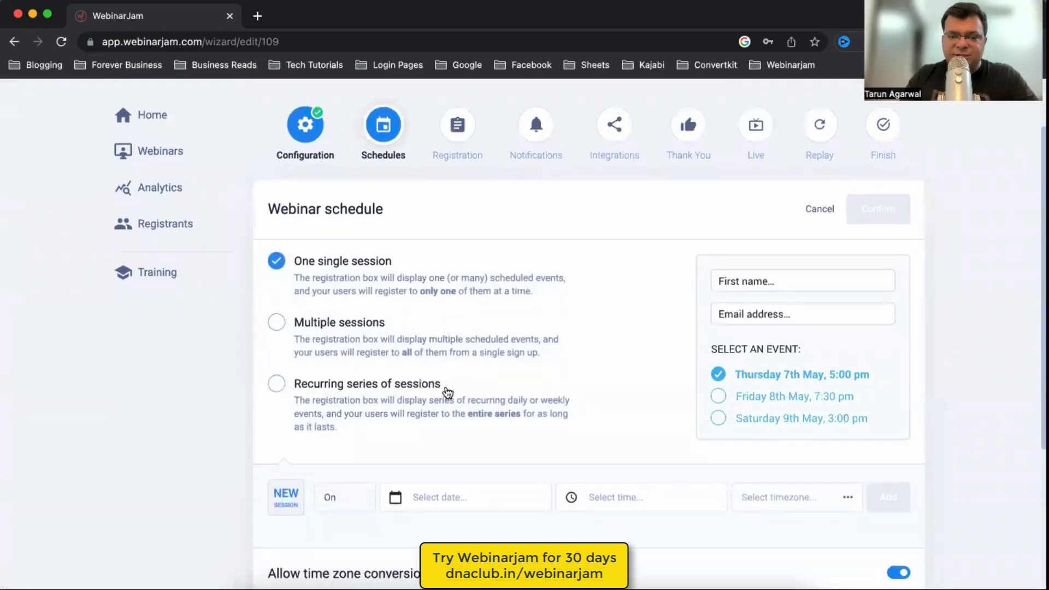
pyautogui.scroll(-1, 363, 297)
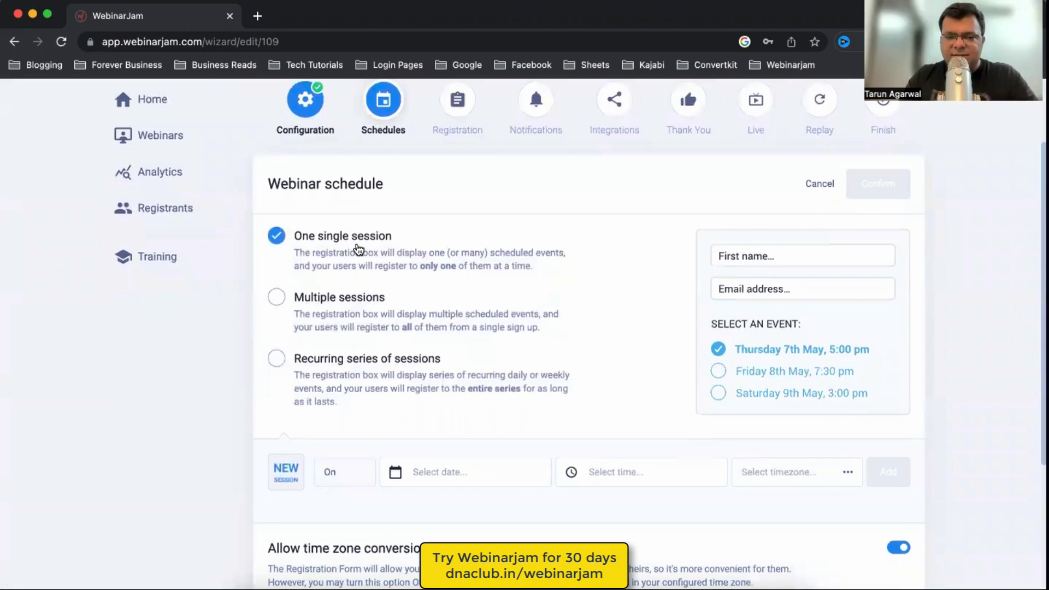
pyautogui.scroll(-3, 519, 332)
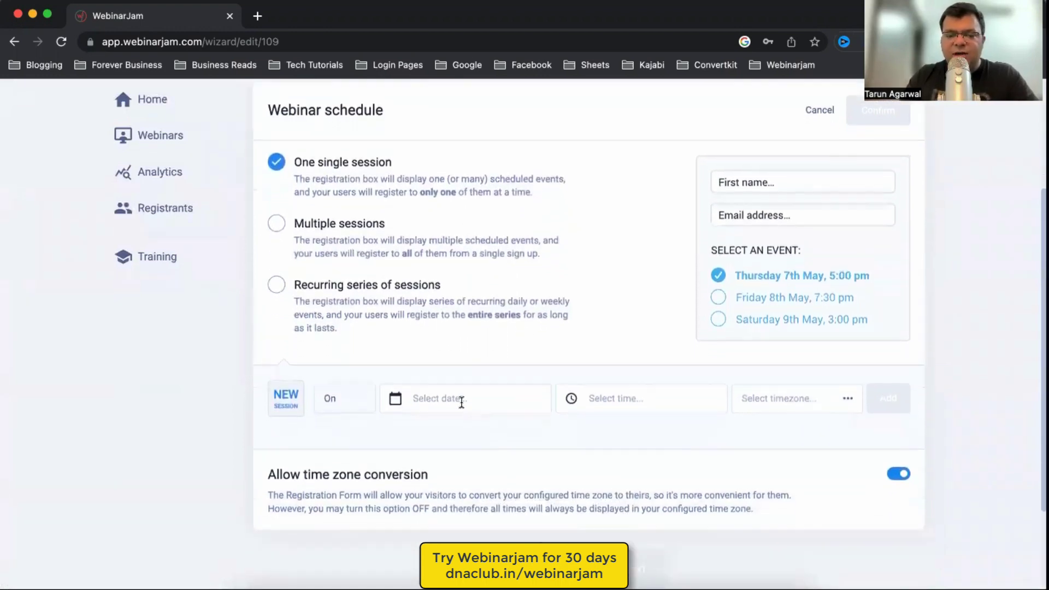
pyautogui.click(464, 403)
pyautogui.click(496, 315)
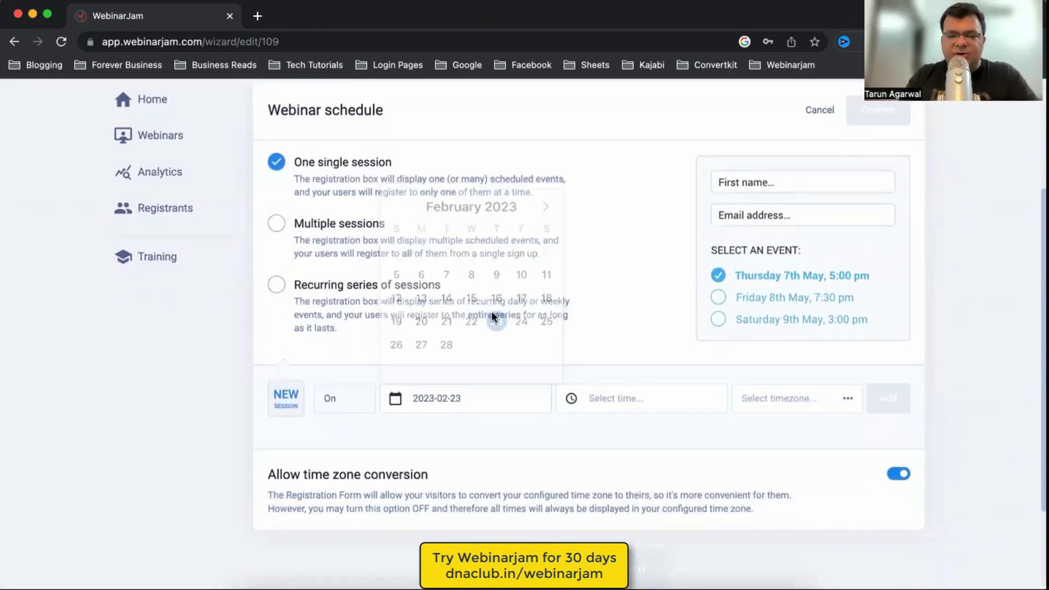
pyautogui.click(645, 397)
pyautogui.click(599, 441)
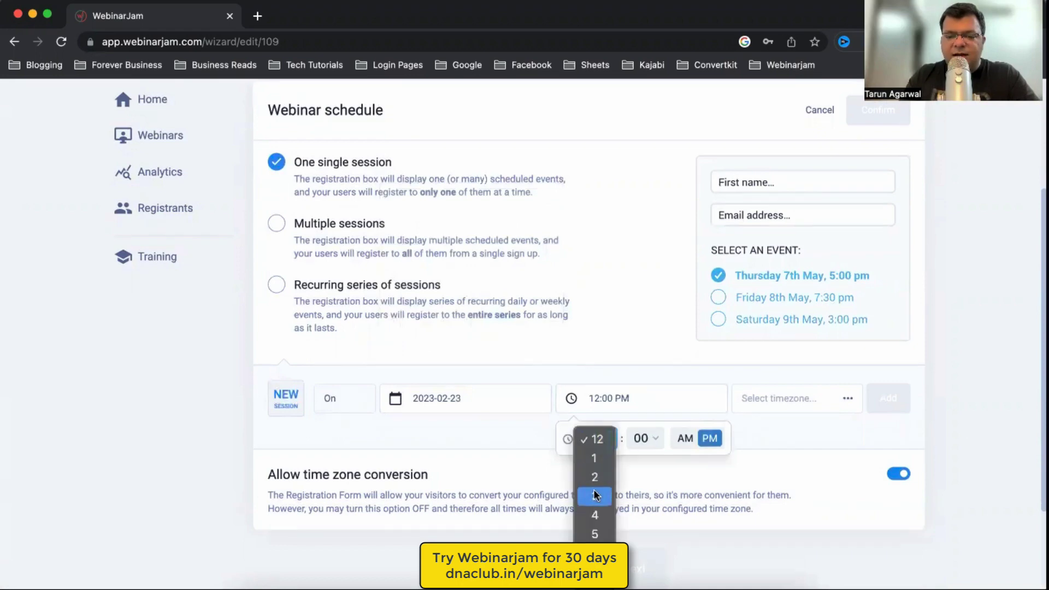
pyautogui.press('Return')
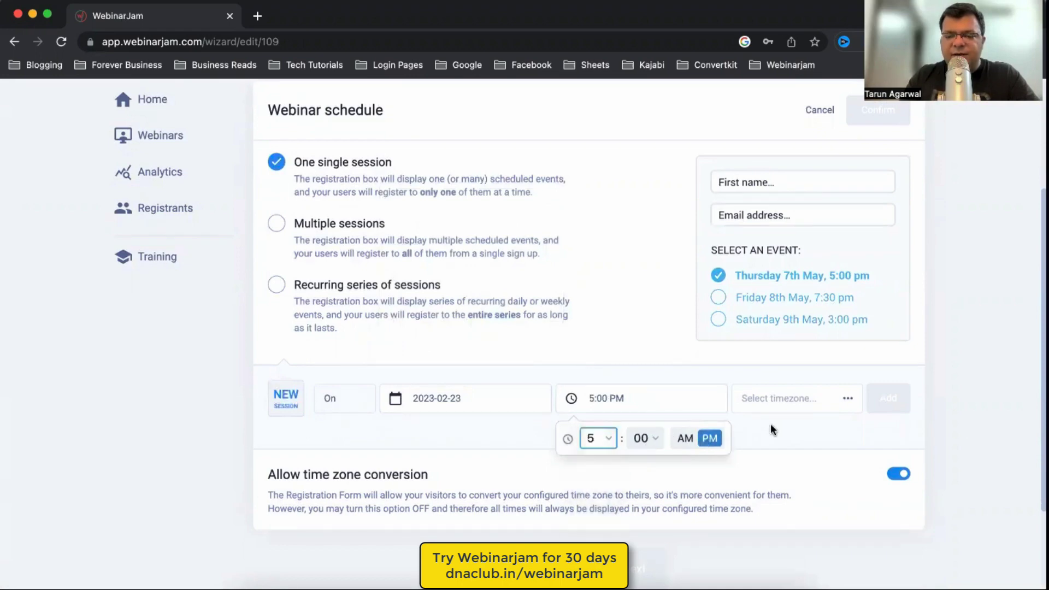
# - Choose the Calcutta, Chennai, Mumbai, New Delhi time zone and add the session to the schedule
pyautogui.click(838, 401)
pyautogui.scroll(-10, 651, 313)
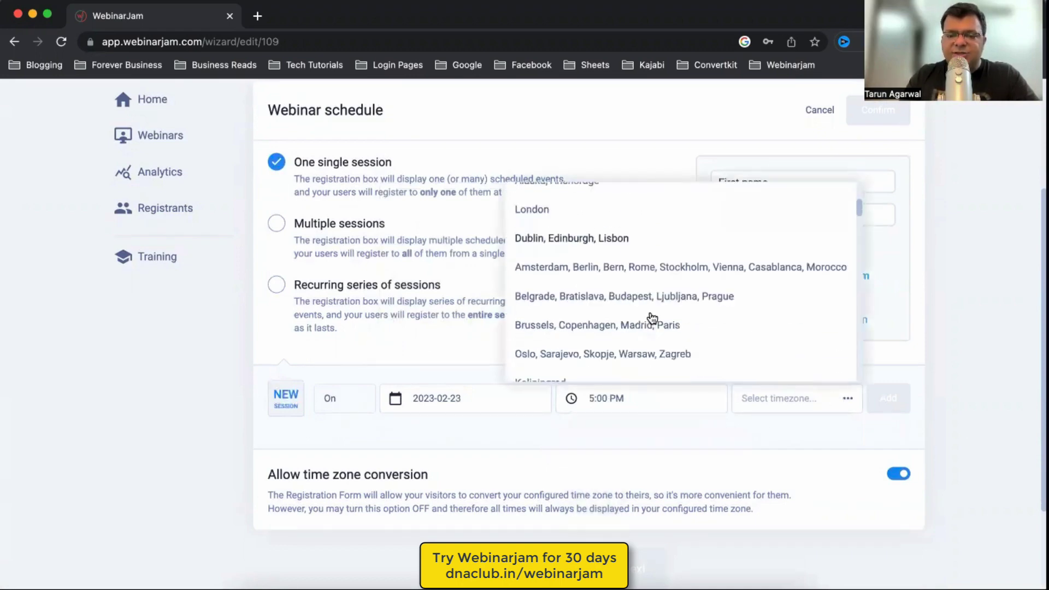
pyautogui.scroll(-10, 652, 316)
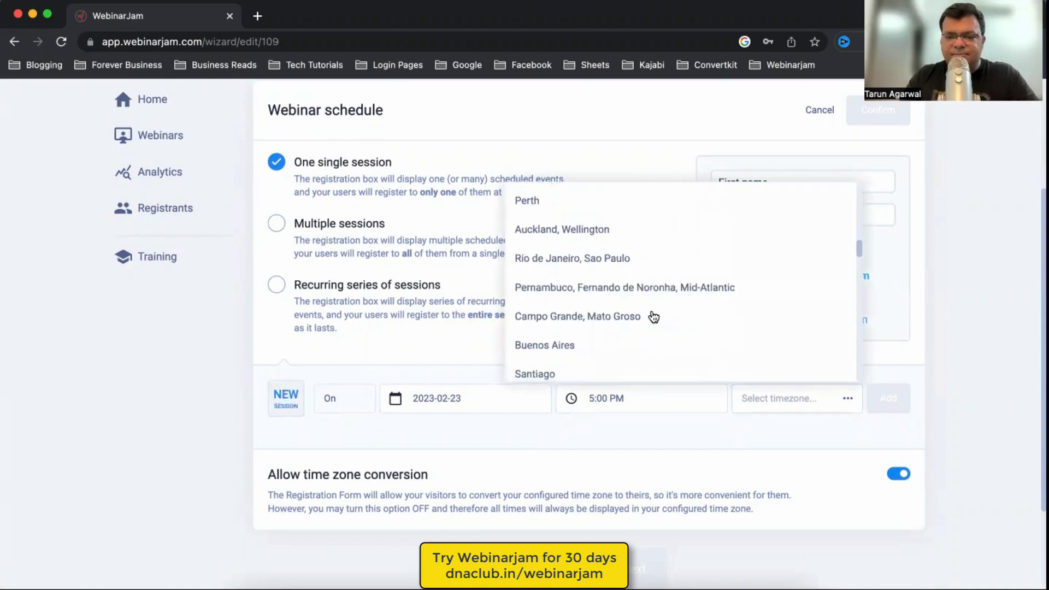
pyautogui.scroll(-10, 653, 317)
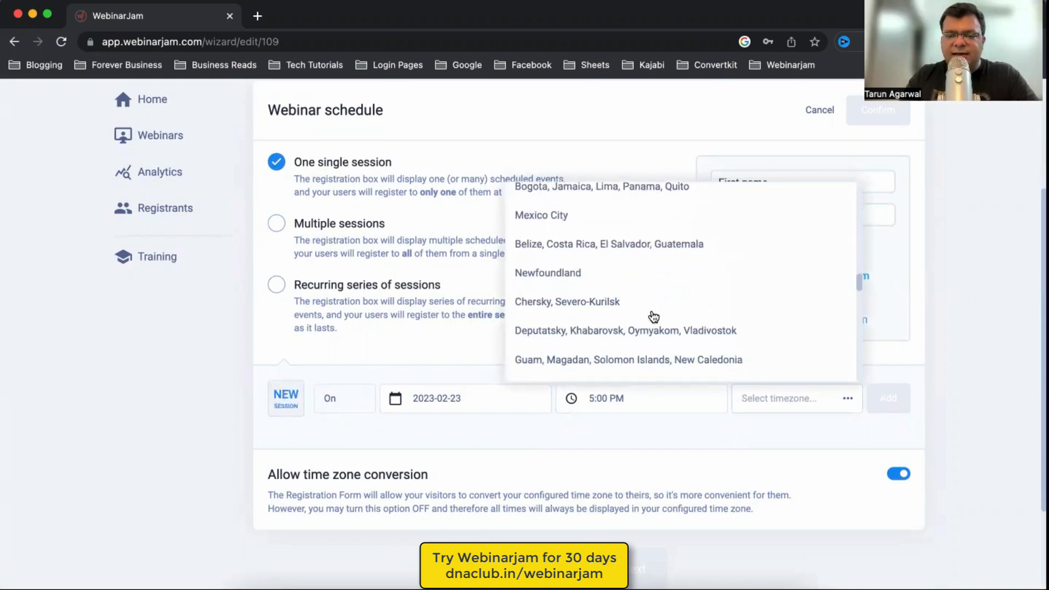
pyautogui.scroll(-5, 653, 317)
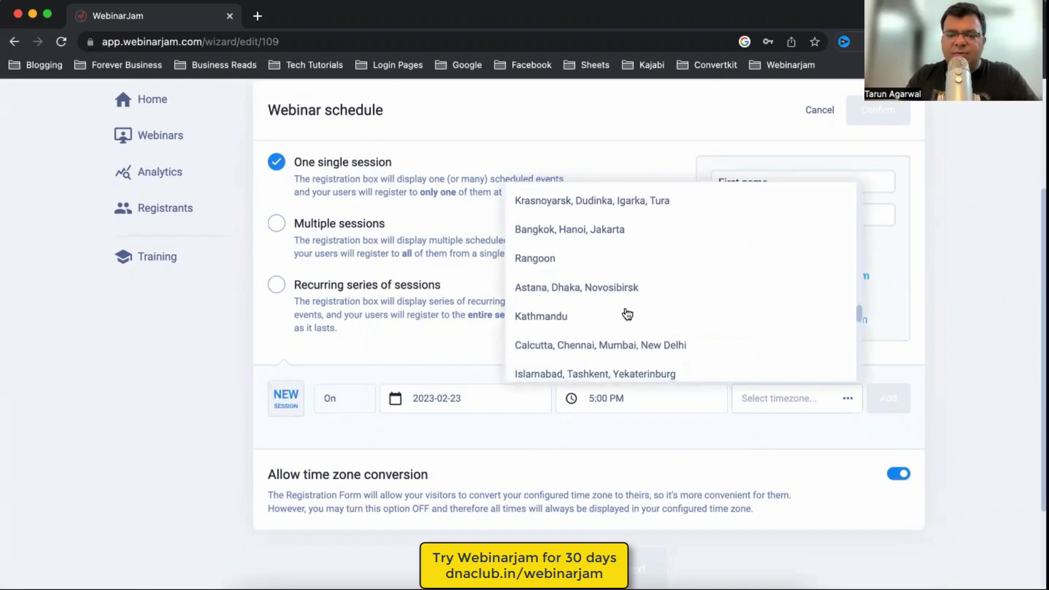
pyautogui.click(612, 346)
pyautogui.click(888, 398)
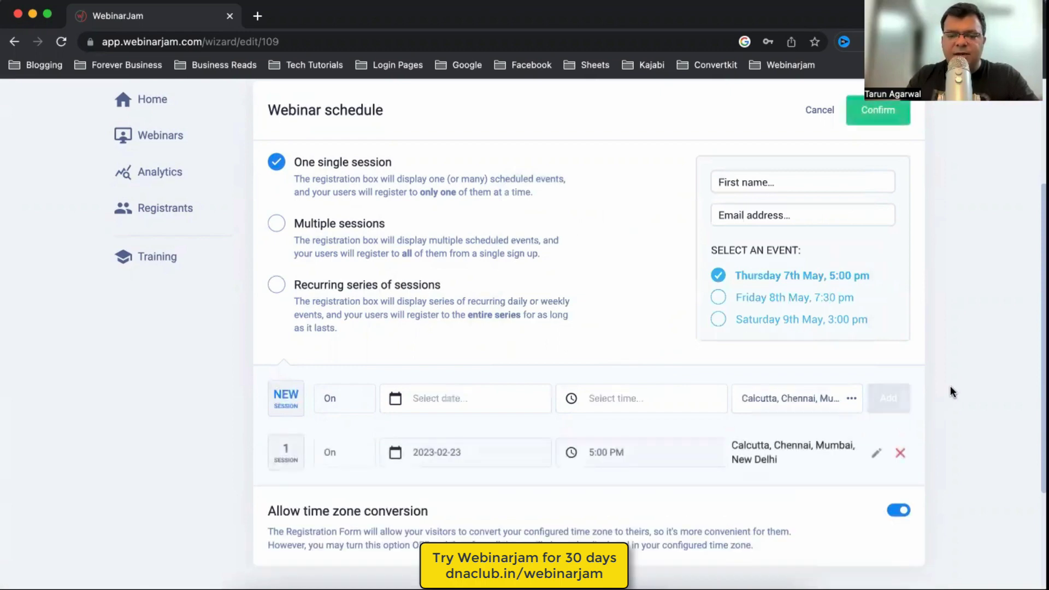
# - Confirm the webinar schedule with time zone conversion left on and continue to the Registration stage
pyautogui.scroll(-3, 405, 330)
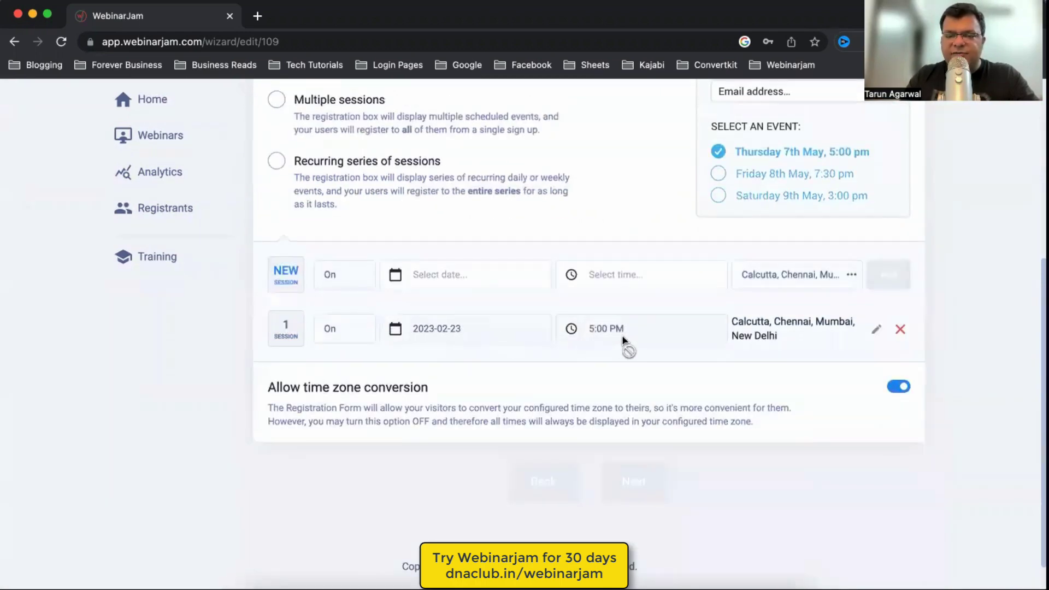
pyautogui.scroll(5, 983, 327)
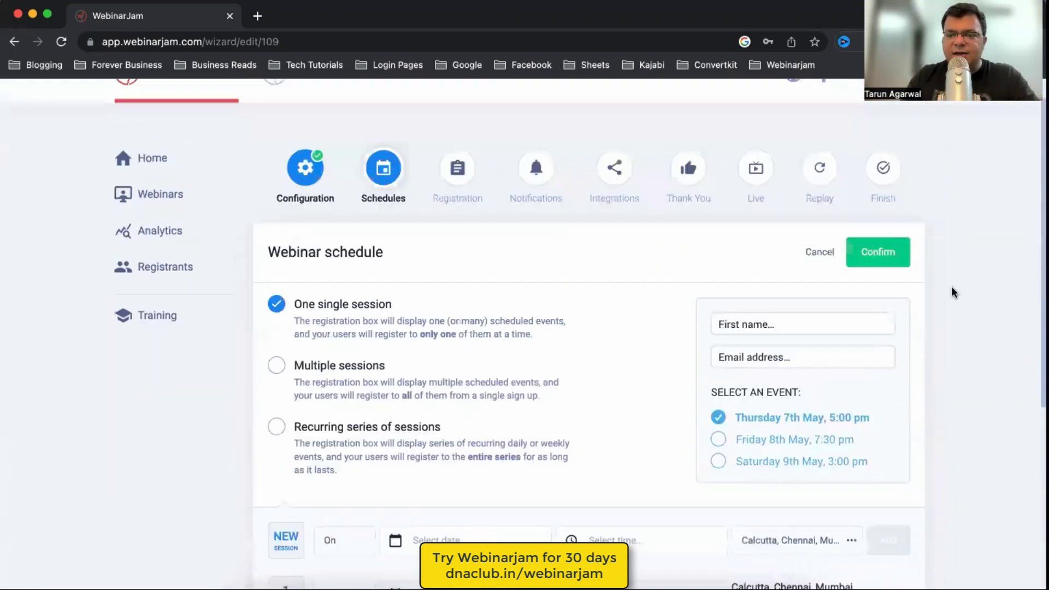
pyautogui.click(874, 250)
pyautogui.click(665, 358)
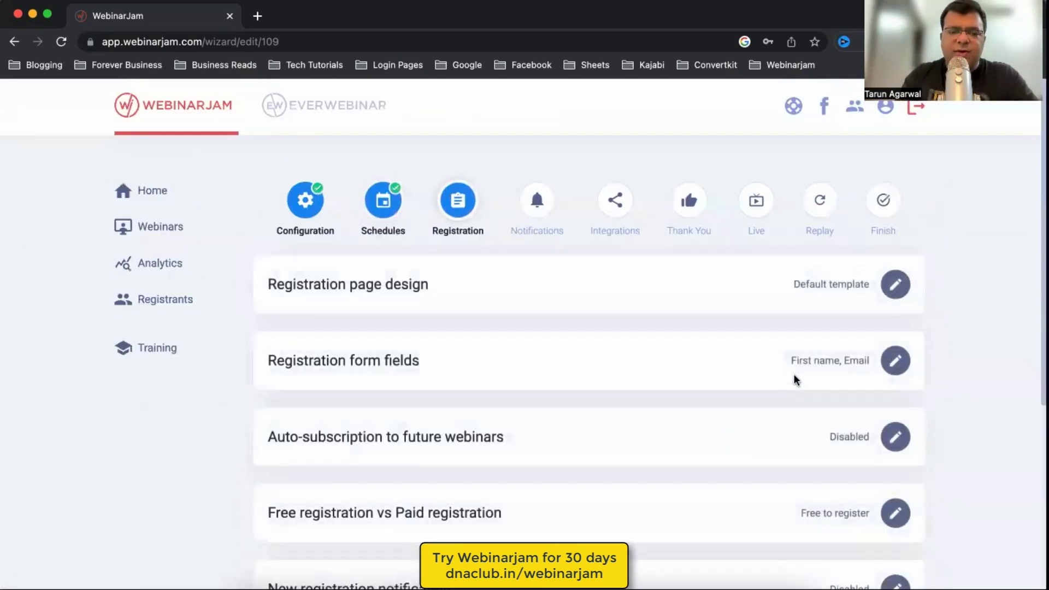
pyautogui.moveTo(354, 279); pyautogui.dragTo(489, 284)
pyautogui.click(979, 250)
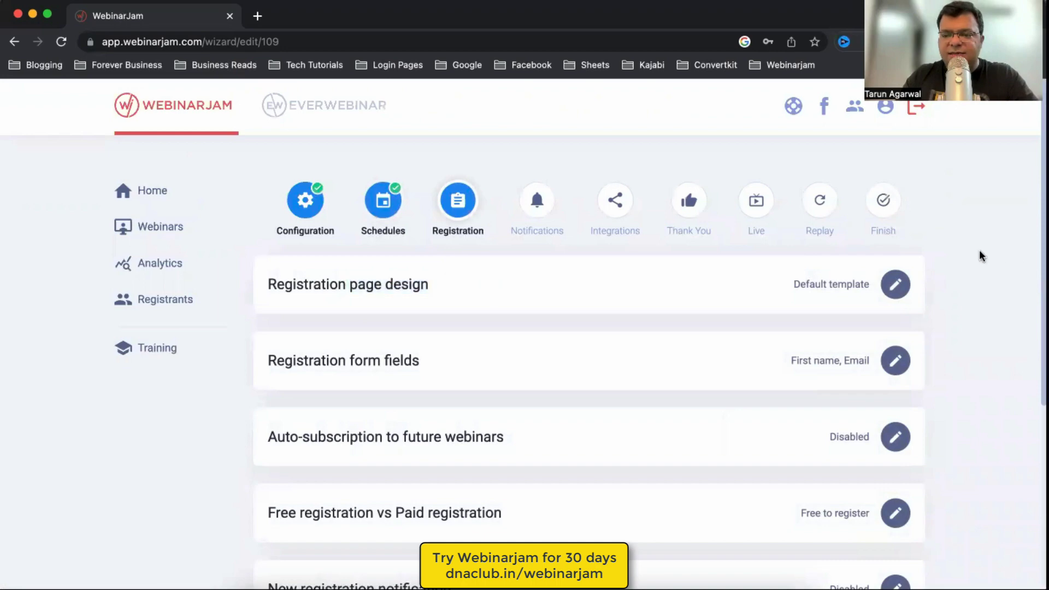
# - Customize the registration page template with the yellow banner and laptop image, choose the embedded form, and launch the builder
pyautogui.click(895, 284)
pyautogui.scroll(-10, 647, 365)
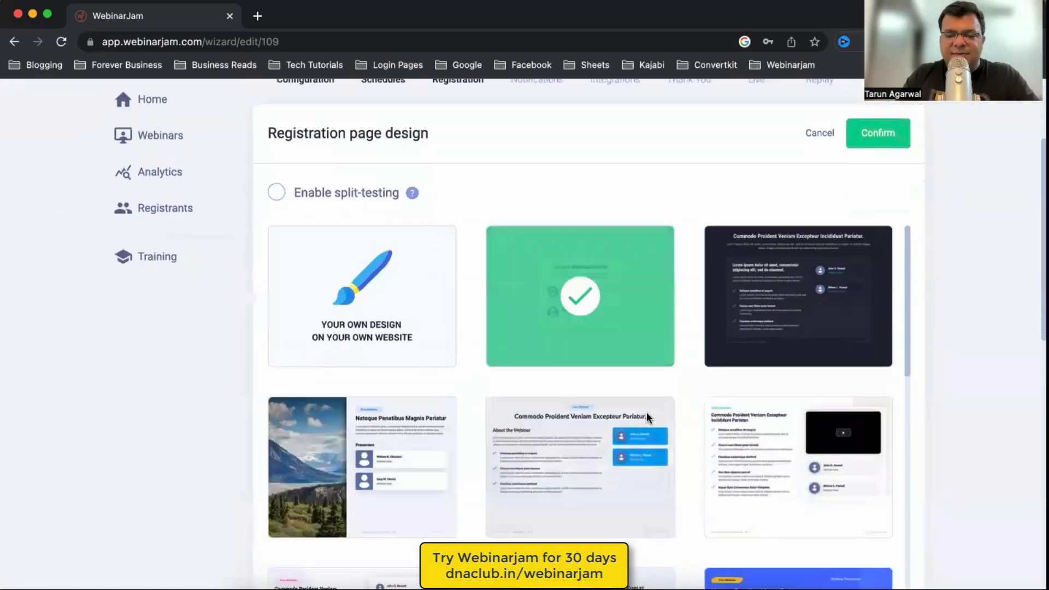
pyautogui.scroll(-5, 747, 424)
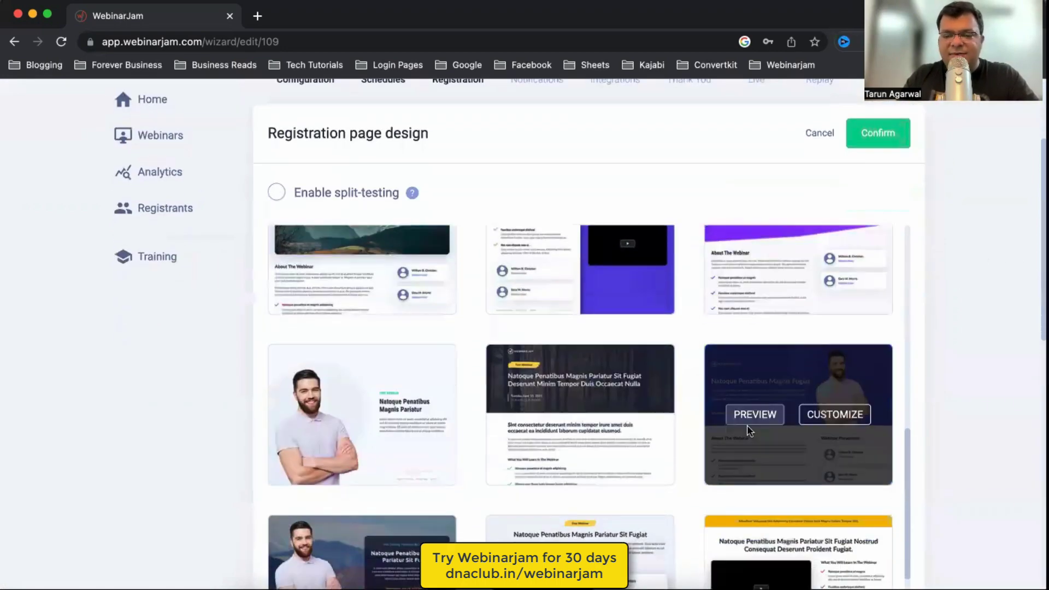
pyautogui.scroll(-3, 719, 431)
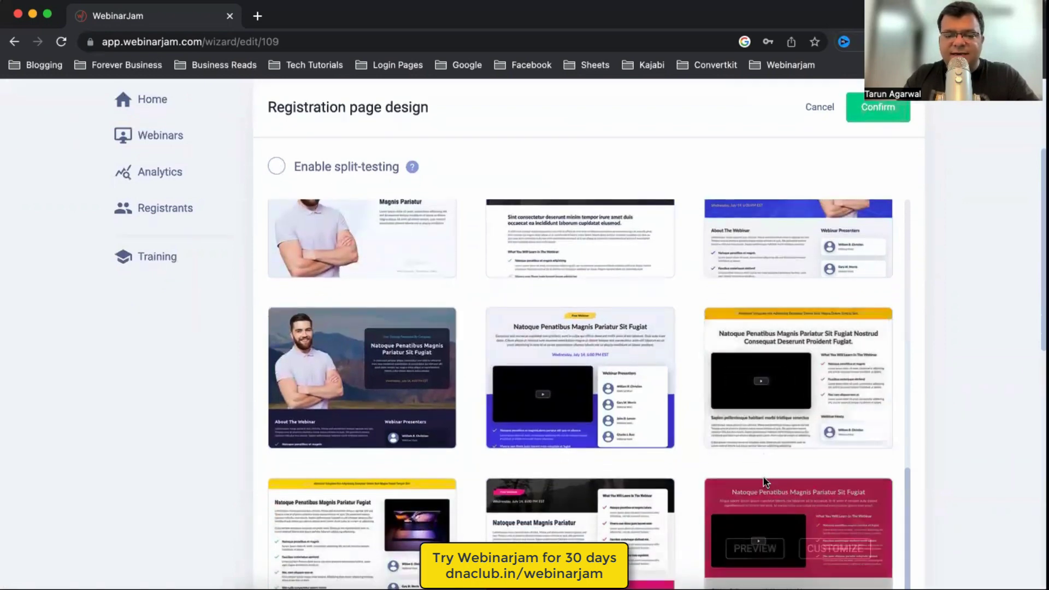
pyautogui.scroll(-5, 777, 478)
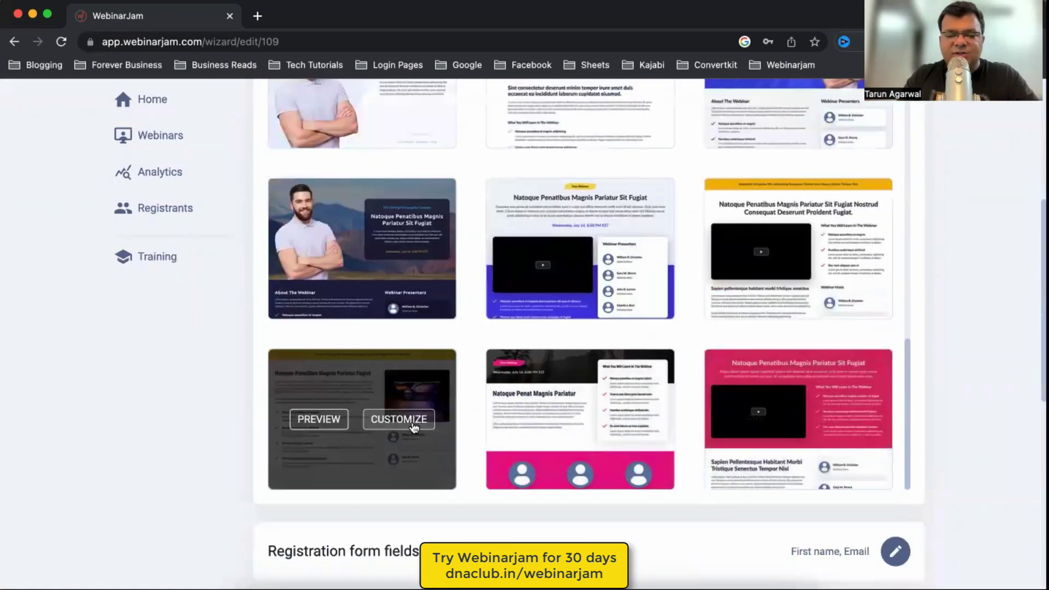
pyautogui.click(404, 424)
pyautogui.click(793, 382)
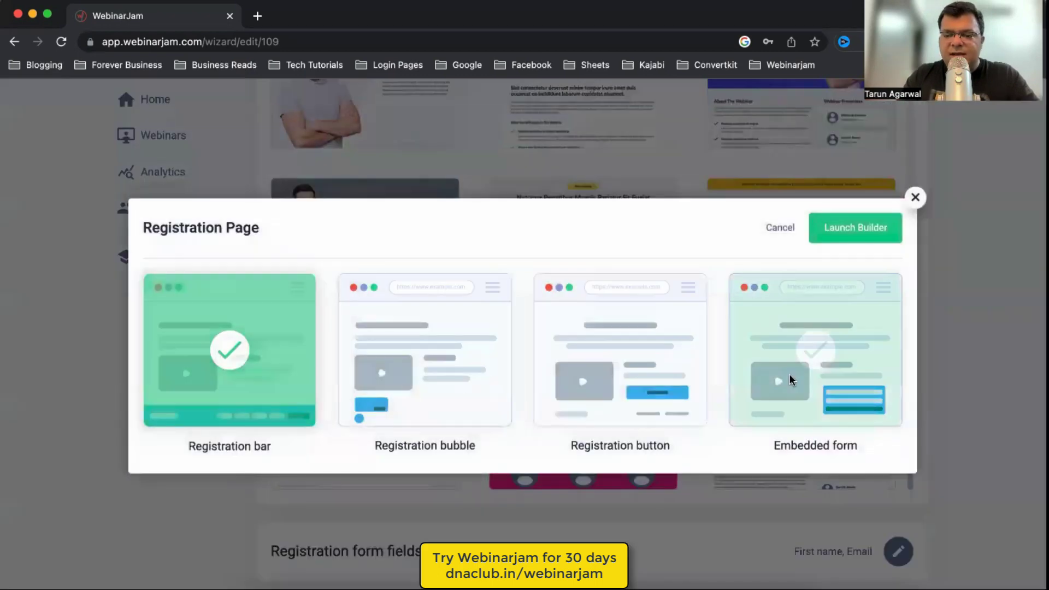
pyautogui.click(858, 228)
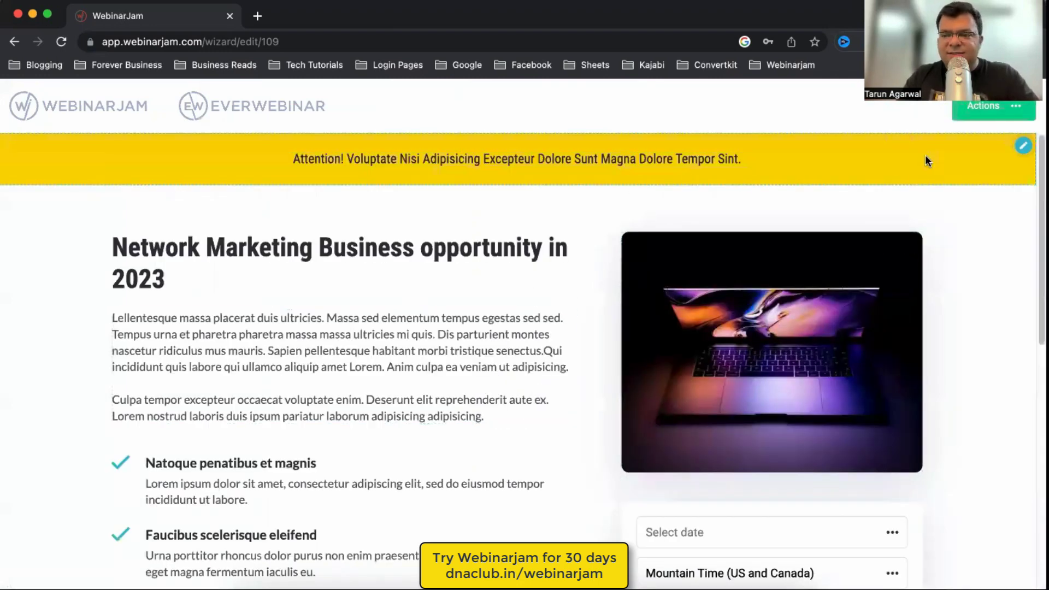
# - Replace the yellow banner's placeholder text with "Live Masterclass"
pyautogui.click(610, 160)
pyautogui.write('Live')
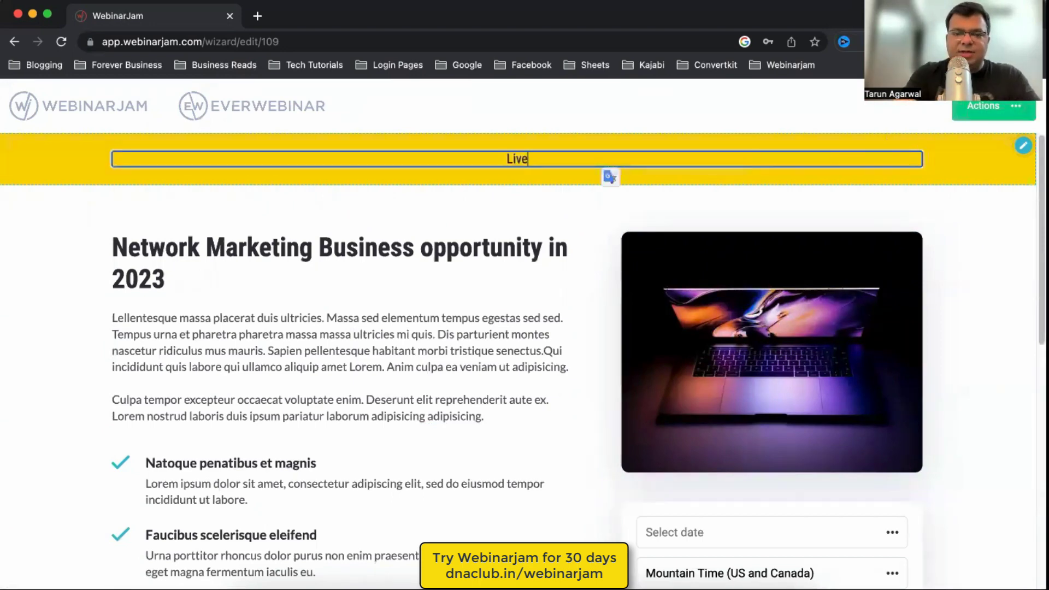
pyautogui.hotkey('ctrl', 'z')
pyautogui.write('Mast')
pyautogui.hotkey('ctrl', 'a')
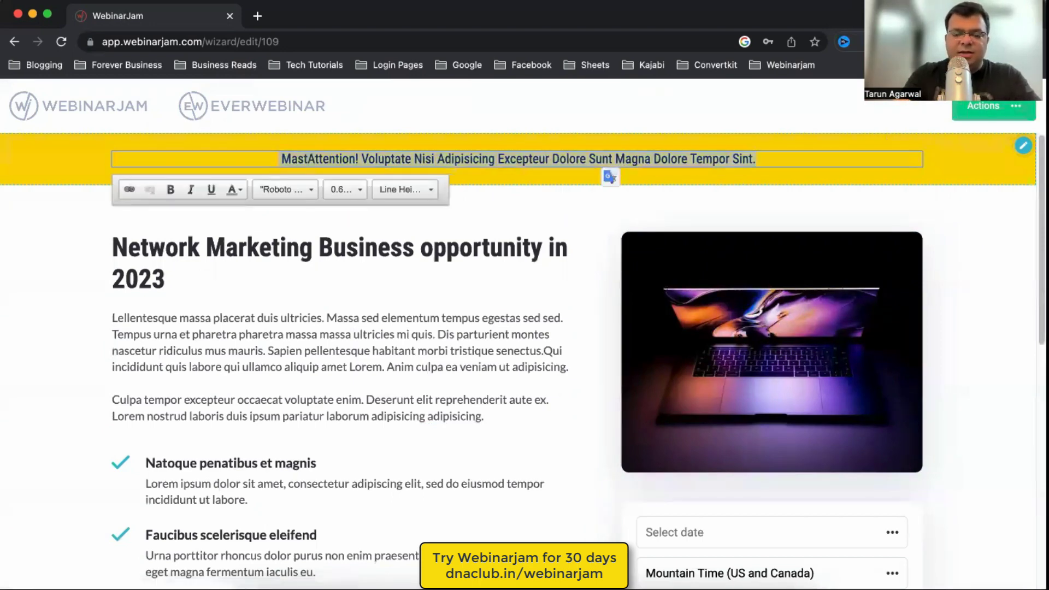
pyautogui.write('Live Mast')
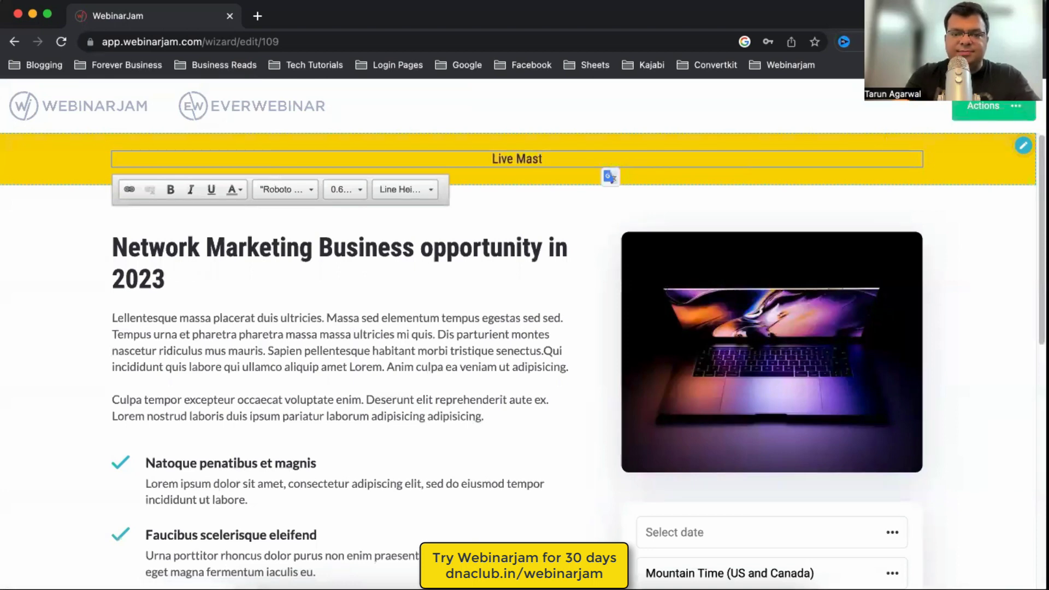
pyautogui.write('erclass')
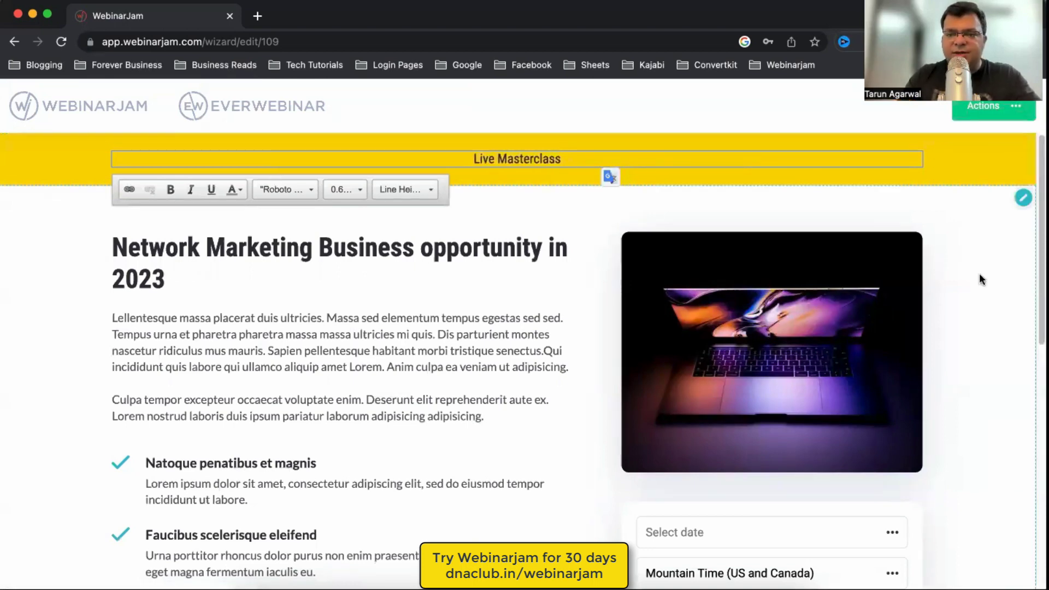
pyautogui.click(978, 273)
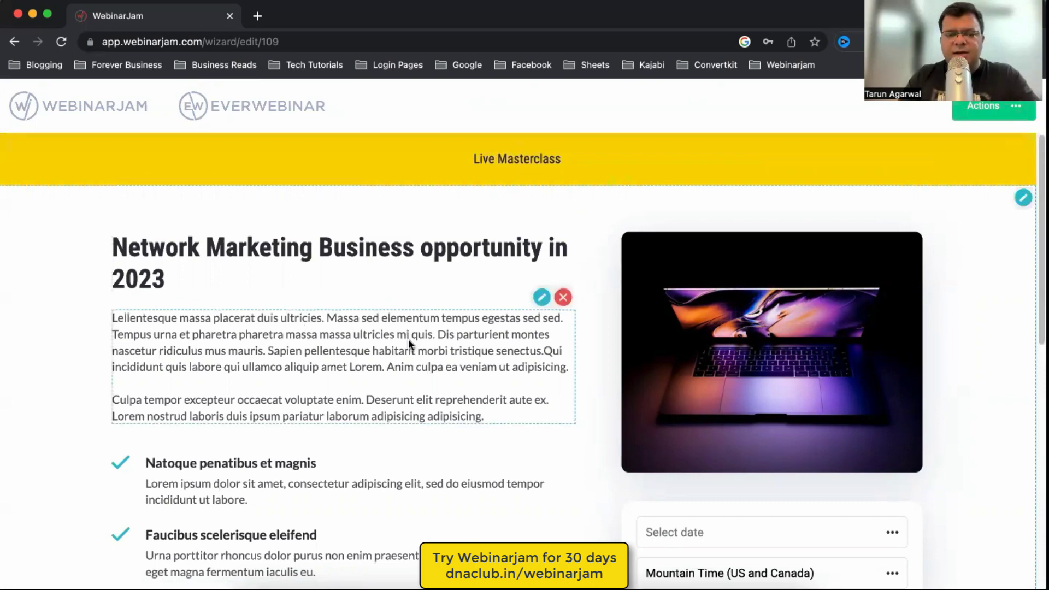
pyautogui.click(541, 297)
pyautogui.doubleClick(438, 350)
pyautogui.press('super+a')
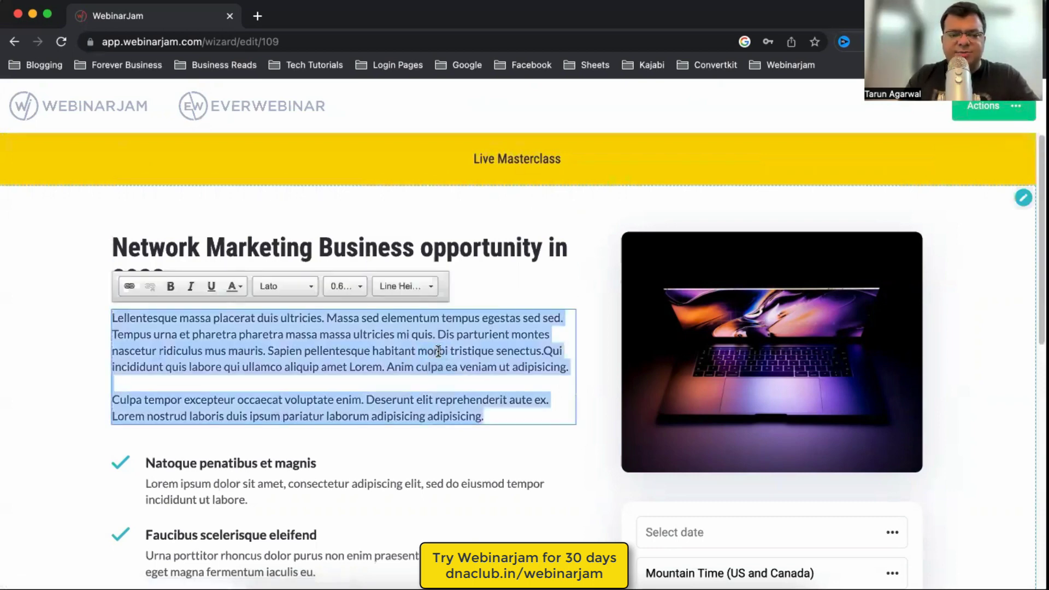
pyautogui.scroll(-3, 438, 351)
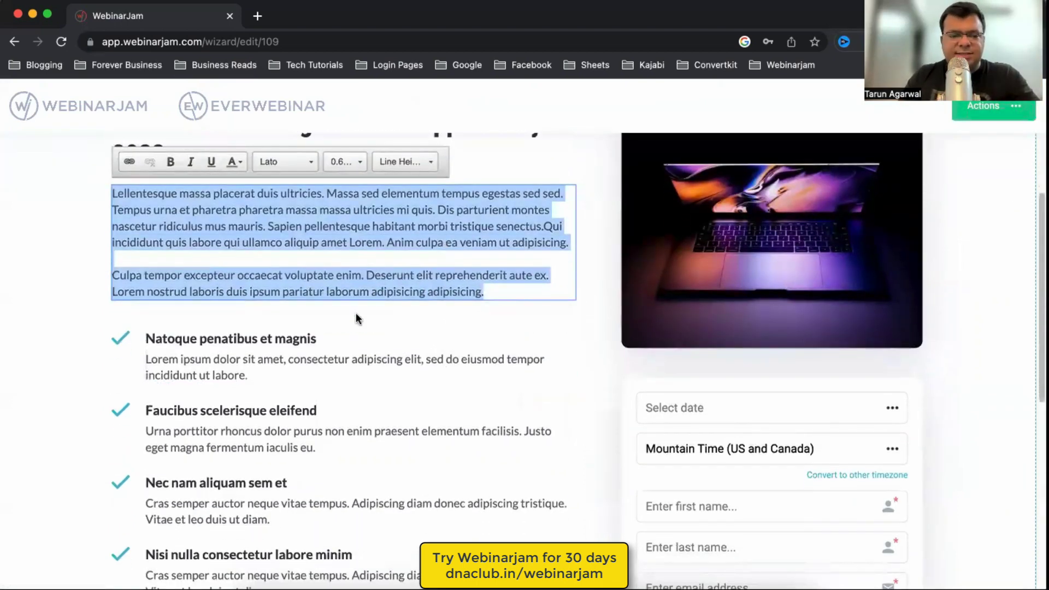
pyautogui.scroll(-1, 287, 358)
pyautogui.scroll(-1, 442, 344)
# - Replace the first checklist item's heading with "90 Mins Webinar", keeping its description on a separate line below
pyautogui.click(467, 307)
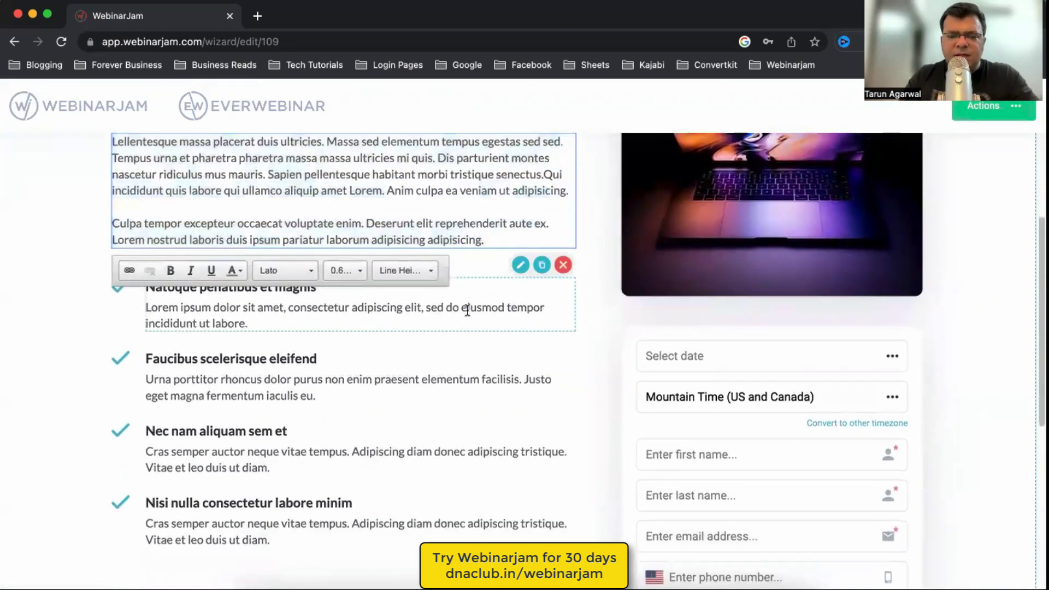
pyautogui.click(518, 267)
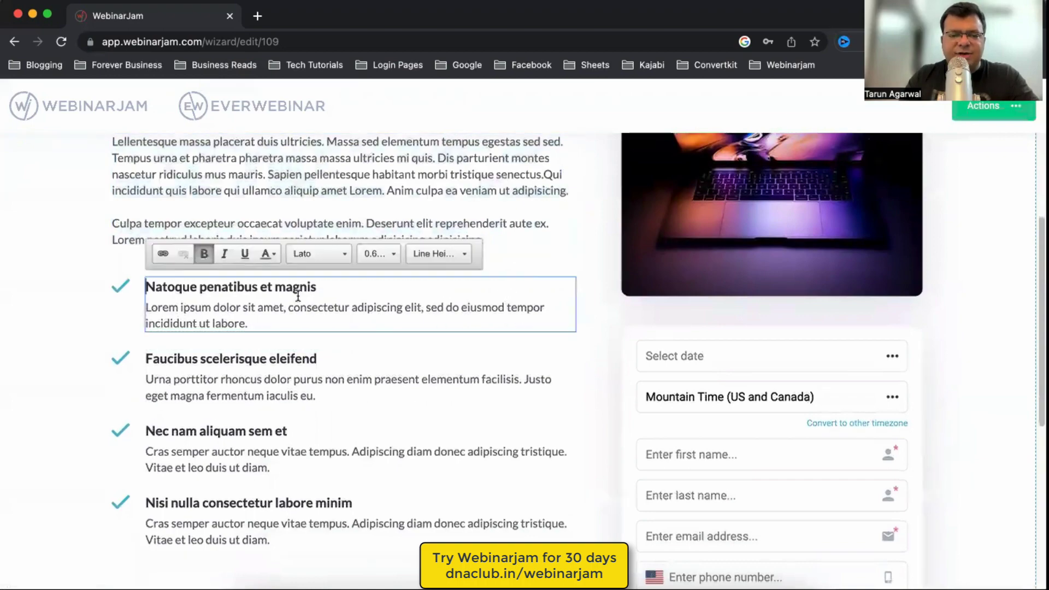
pyautogui.moveTo(317, 287); pyautogui.dragTo(126, 276)
pyautogui.scroll(-4, 128, 282)
pyautogui.scroll(-9, 128, 278)
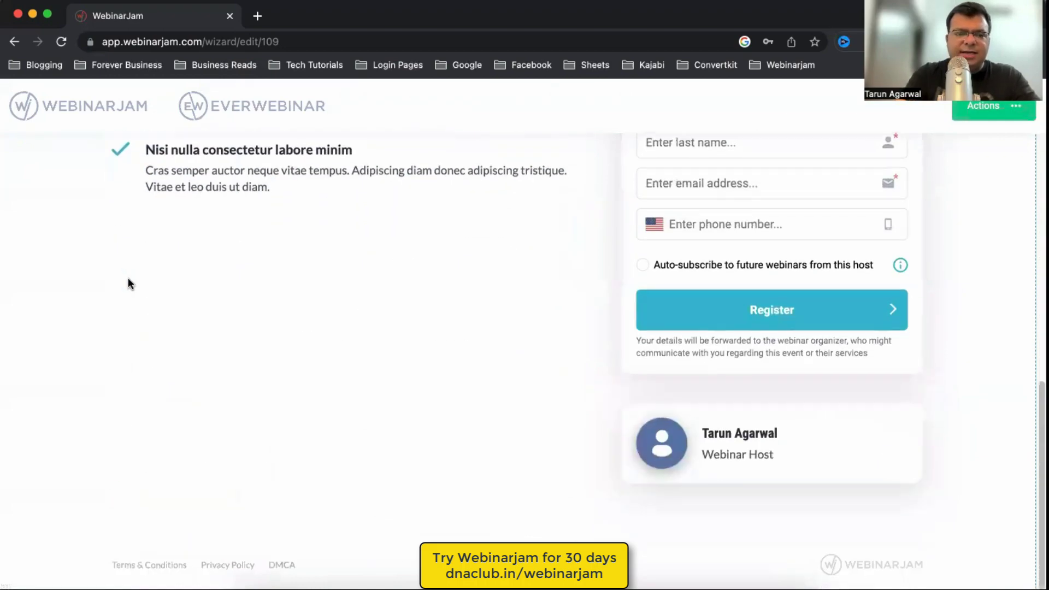
pyautogui.scroll(19, 243, 370)
pyautogui.scroll(-5, 398, 369)
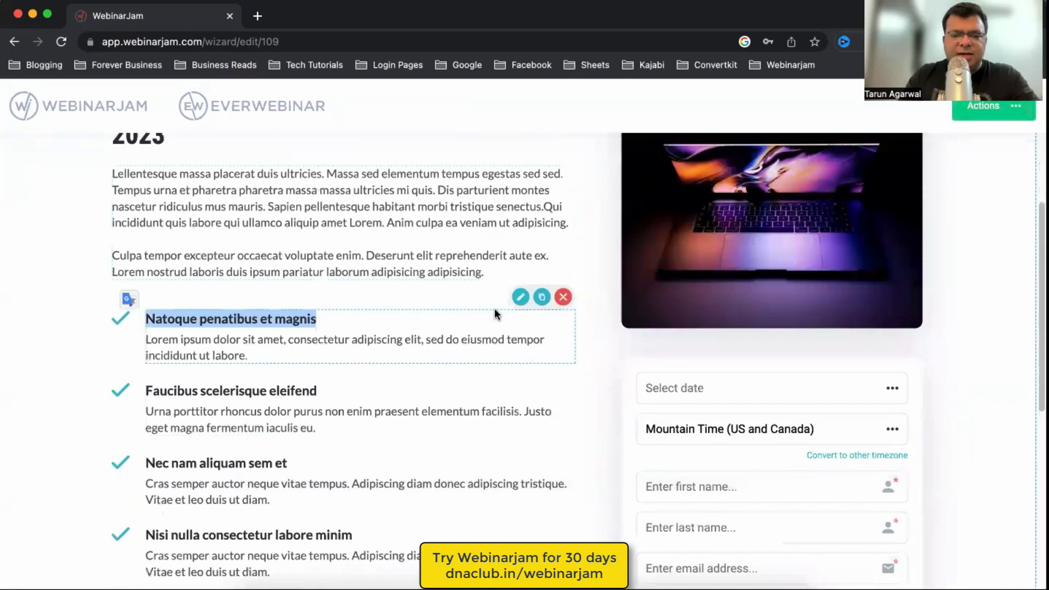
pyautogui.click(519, 295)
pyautogui.write('90 Mins Webi')
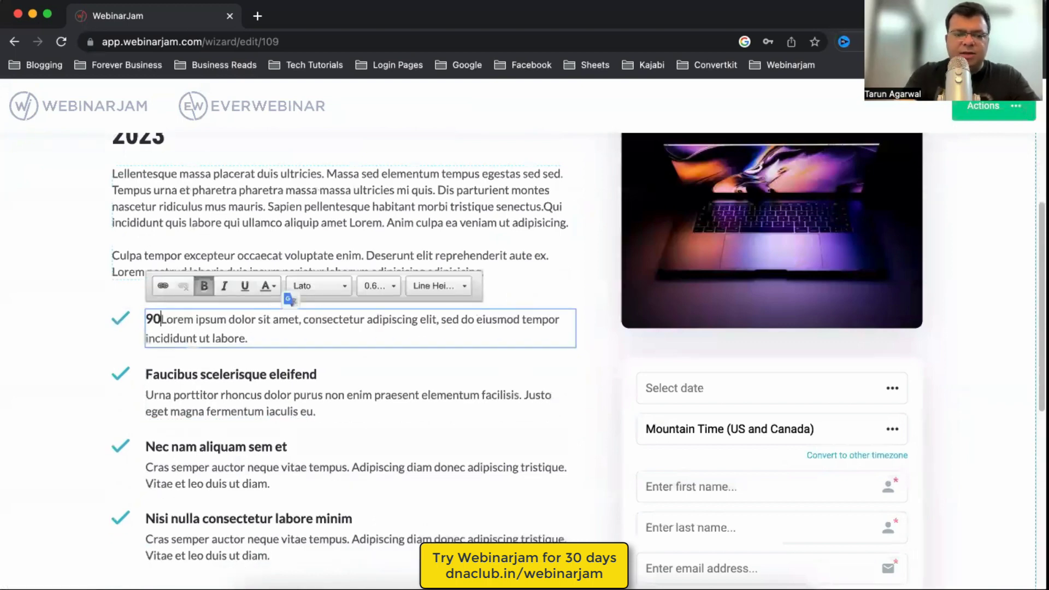
pyautogui.write('nar')
pyautogui.press('Return')
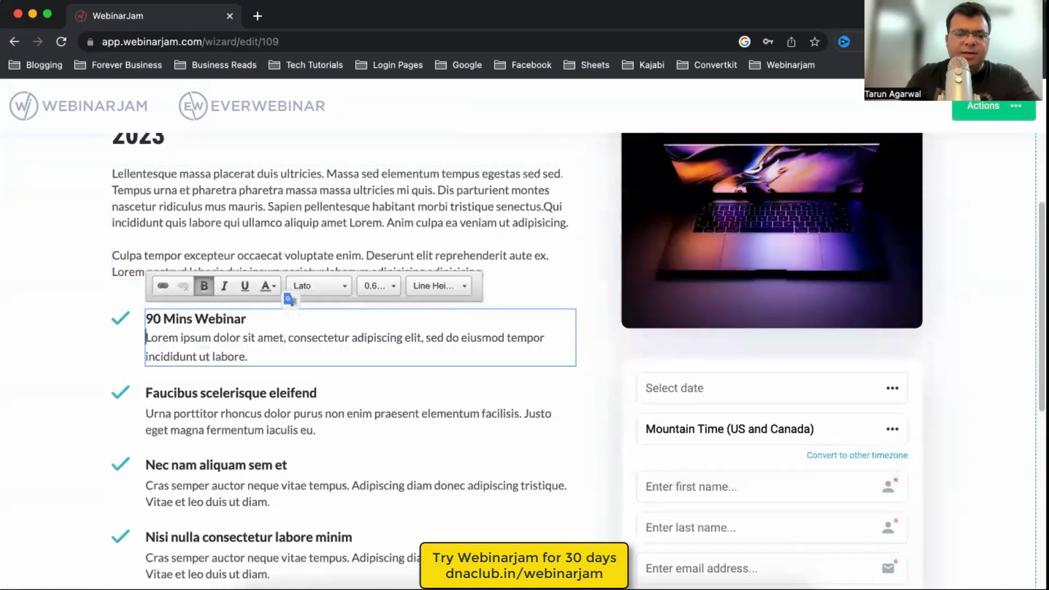
# - Replace the first checklist item's description with "Sit....." and delete the "Nisi nulla consectetur labore minim" item
pyautogui.hotkey('shift', 'Down')
pyautogui.hotkey('shift', 'Down')
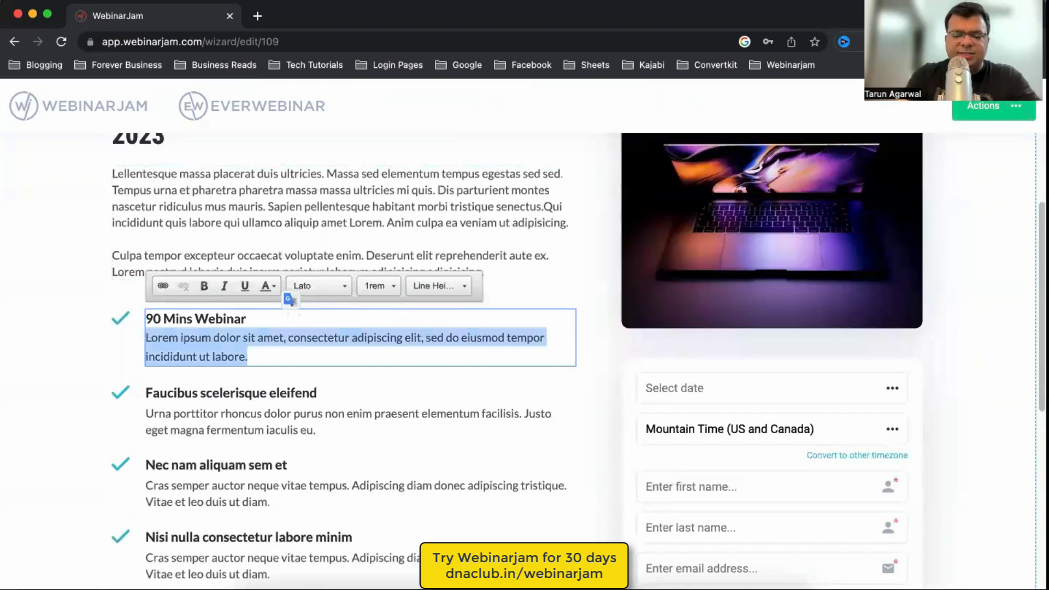
pyautogui.write('Sit.....')
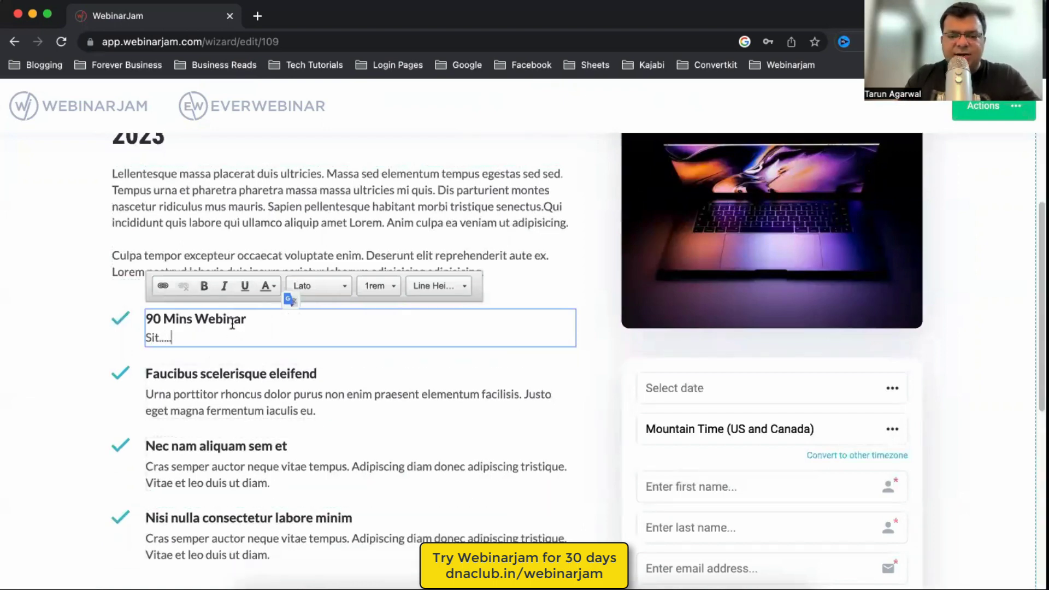
pyautogui.click(571, 495)
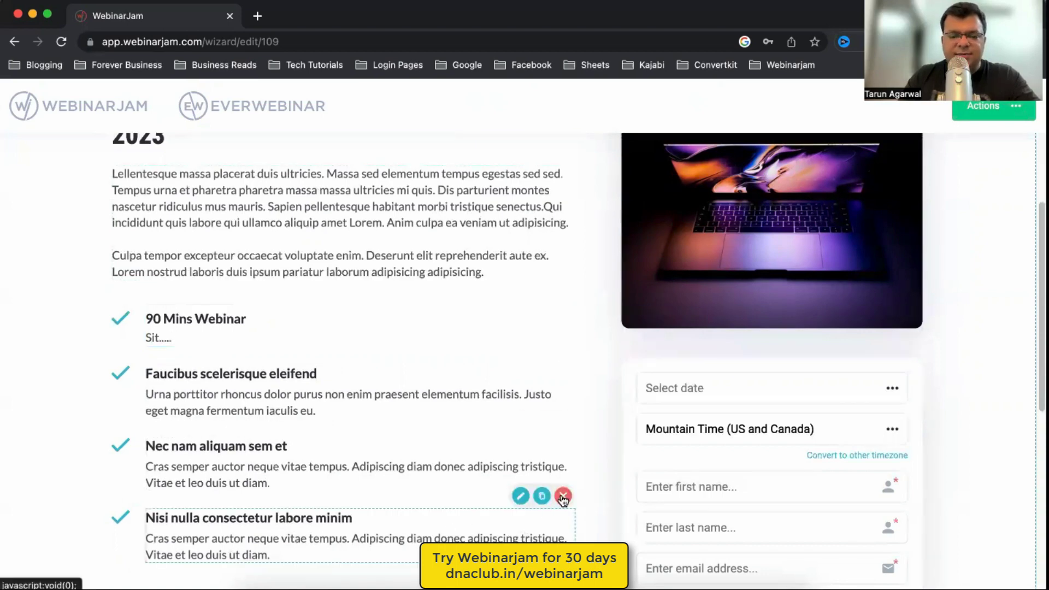
pyautogui.click(562, 494)
# - Review the edited registration page from banner to footer, save it and exit the builder, and confirm the page design
pyautogui.scroll(3, 559, 492)
pyautogui.scroll(1, 655, 426)
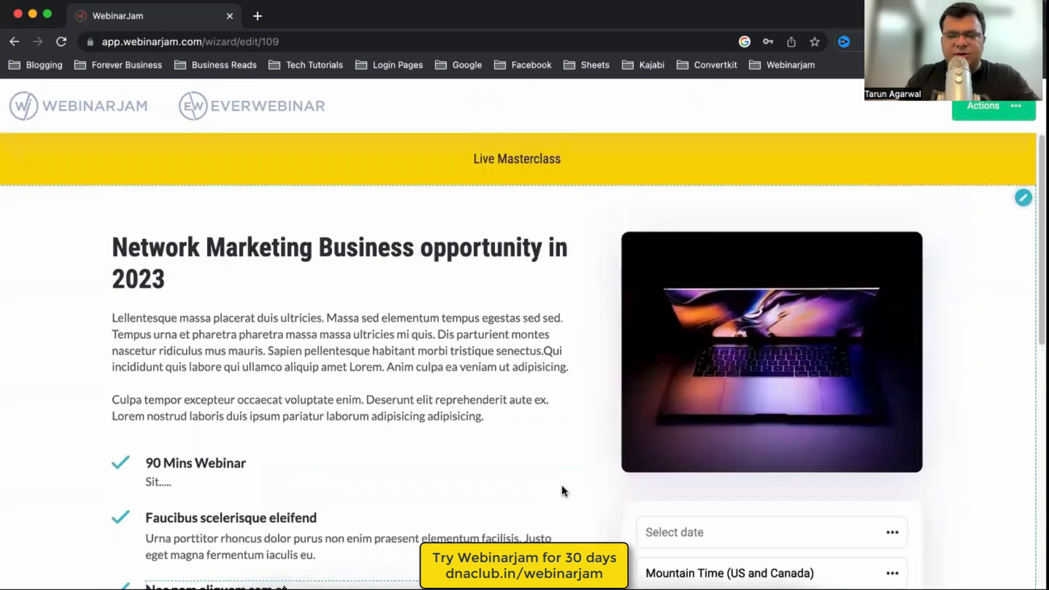
pyautogui.moveTo(754, 365)
pyautogui.scroll(-5, 836, 304)
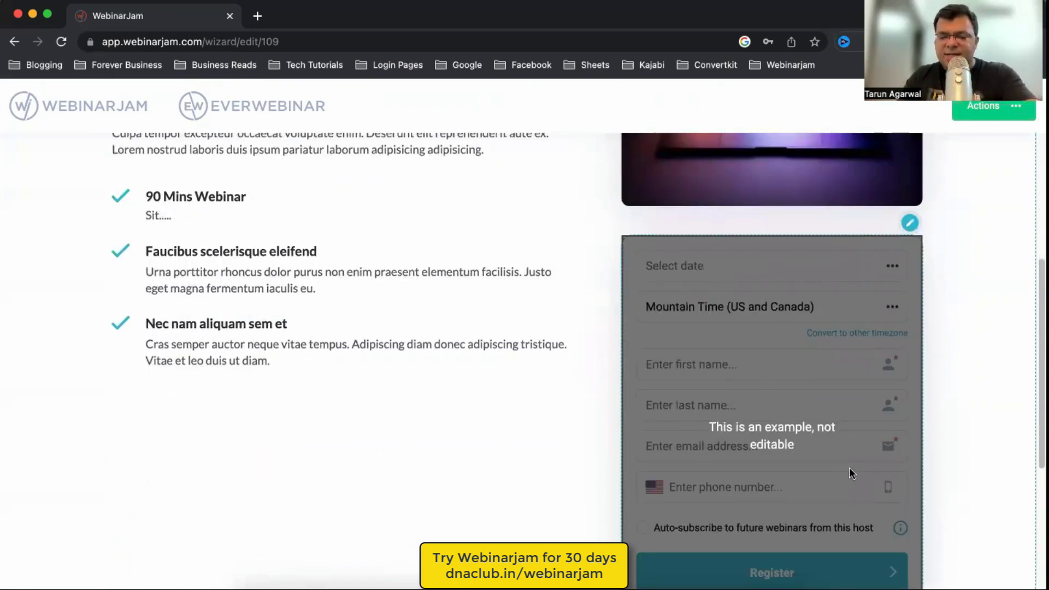
pyautogui.scroll(-3, 850, 473)
pyautogui.scroll(-3, 850, 473)
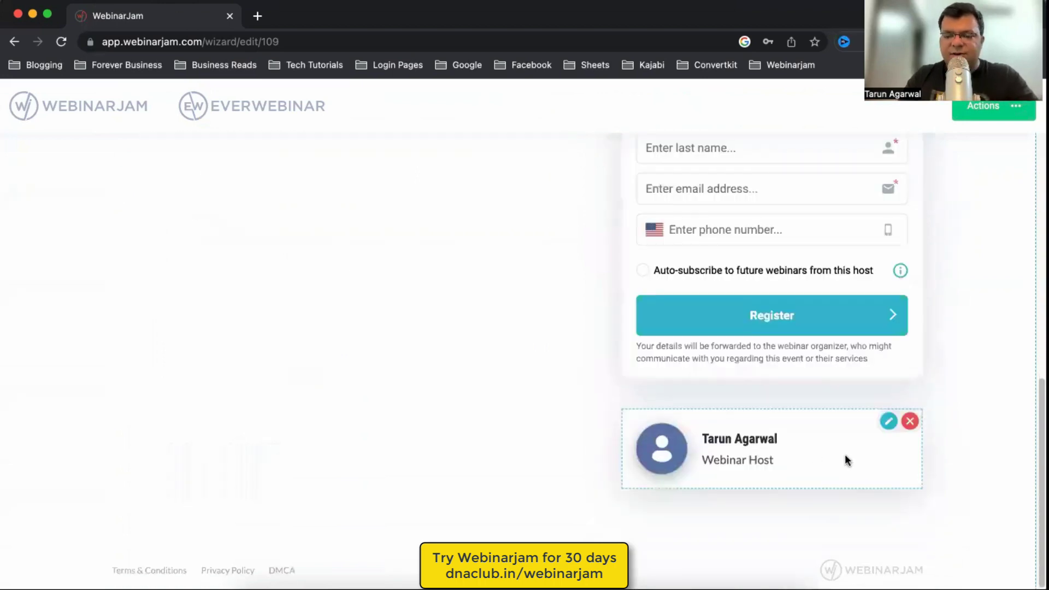
pyautogui.scroll(15, 845, 452)
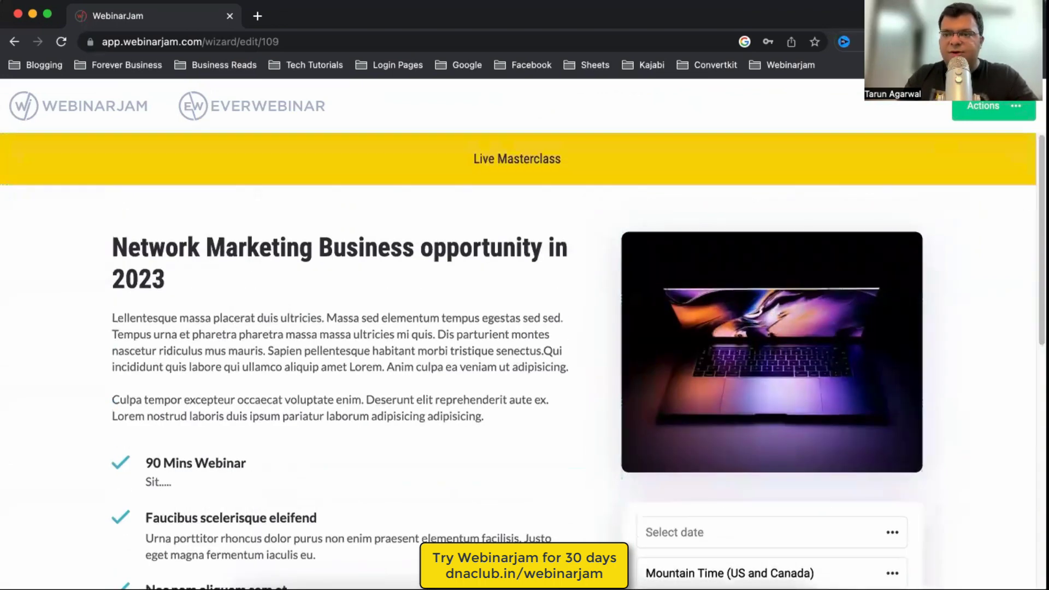
pyautogui.click(981, 118)
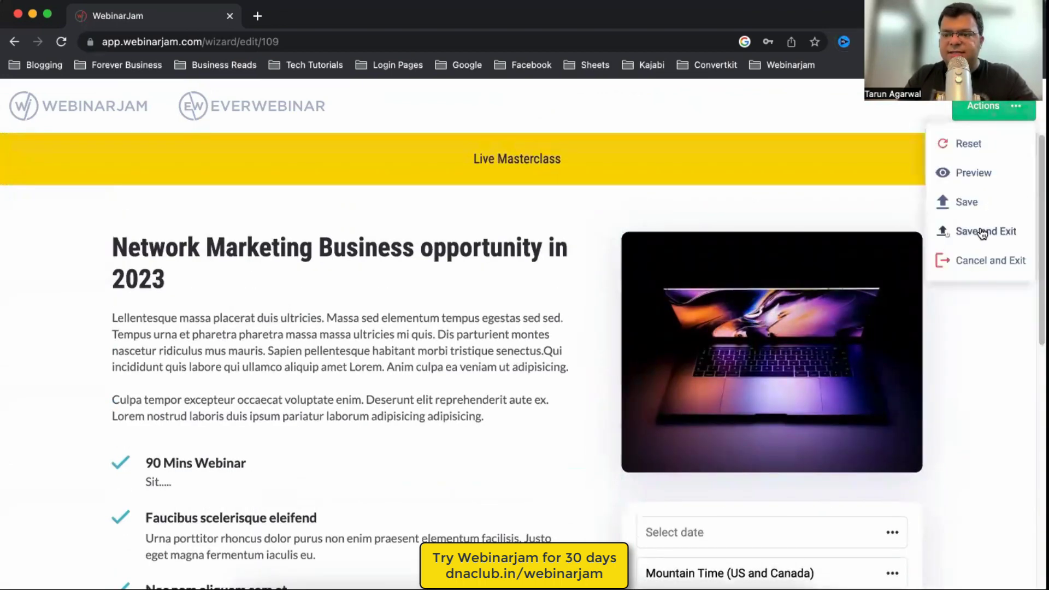
pyautogui.click(983, 229)
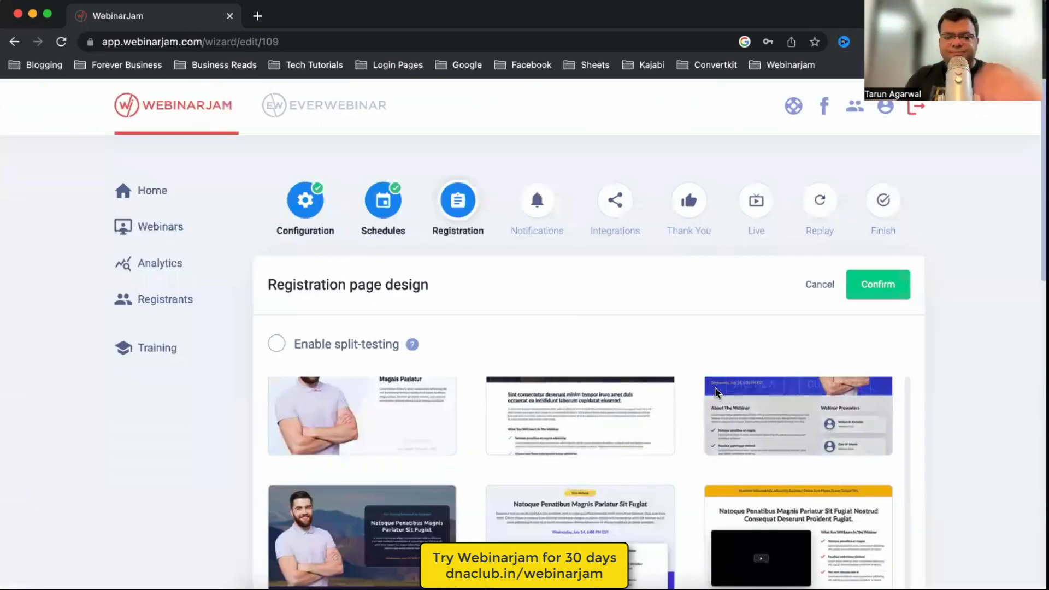
pyautogui.click(891, 286)
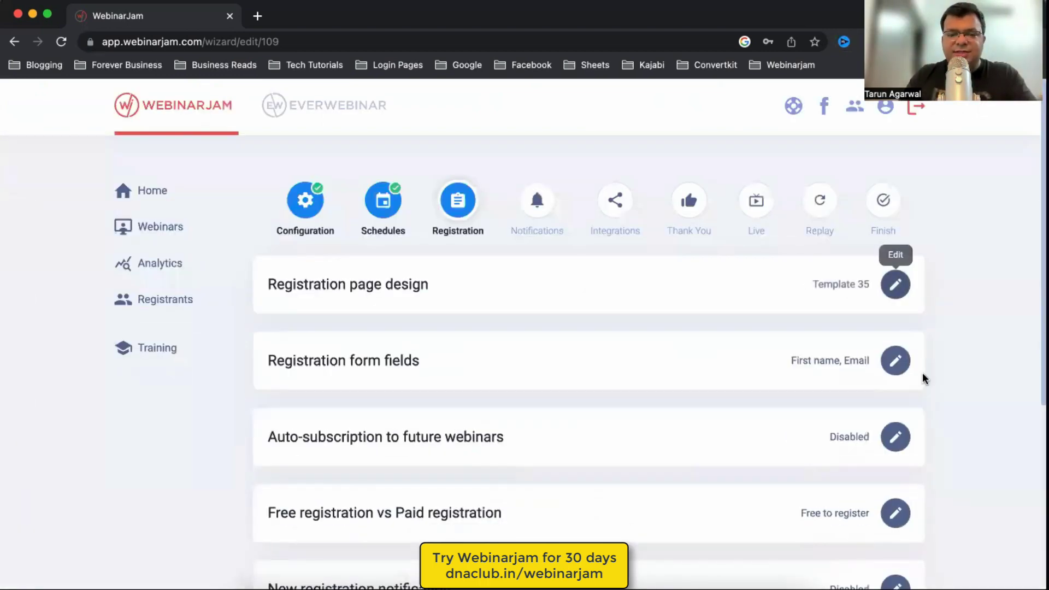
# - Add a mandatory phone number field to the registration form and confirm the form fields
pyautogui.click(895, 361)
pyautogui.scroll(-5, 537, 392)
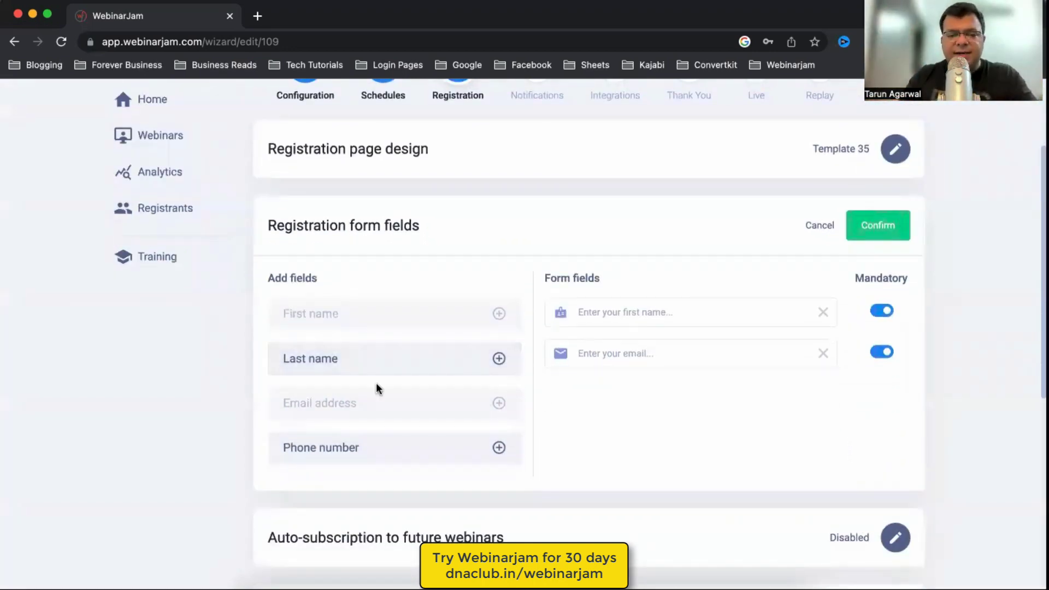
pyautogui.click(498, 447)
pyautogui.click(883, 394)
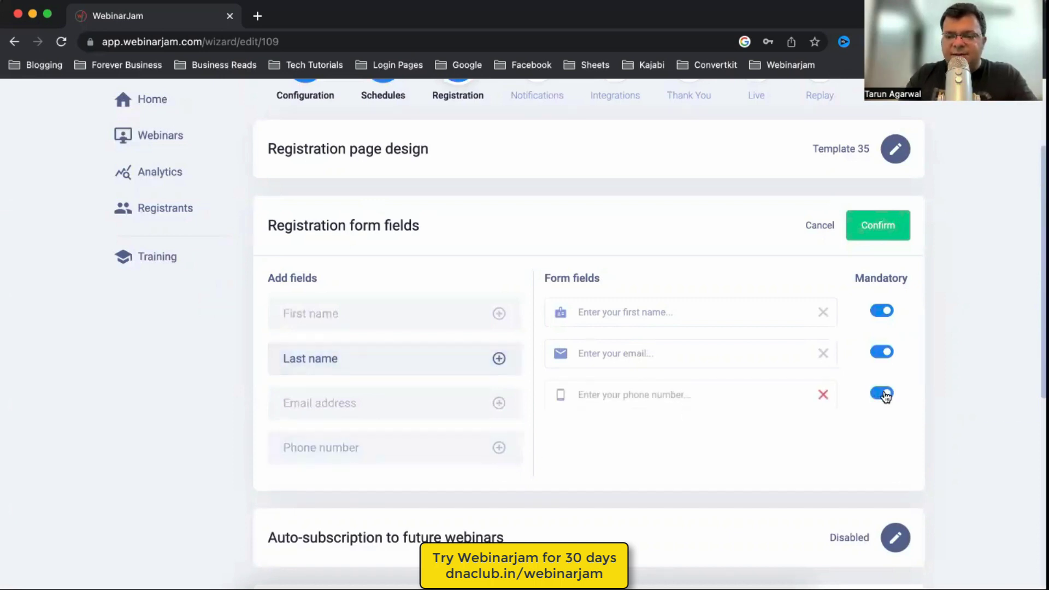
pyautogui.click(898, 238)
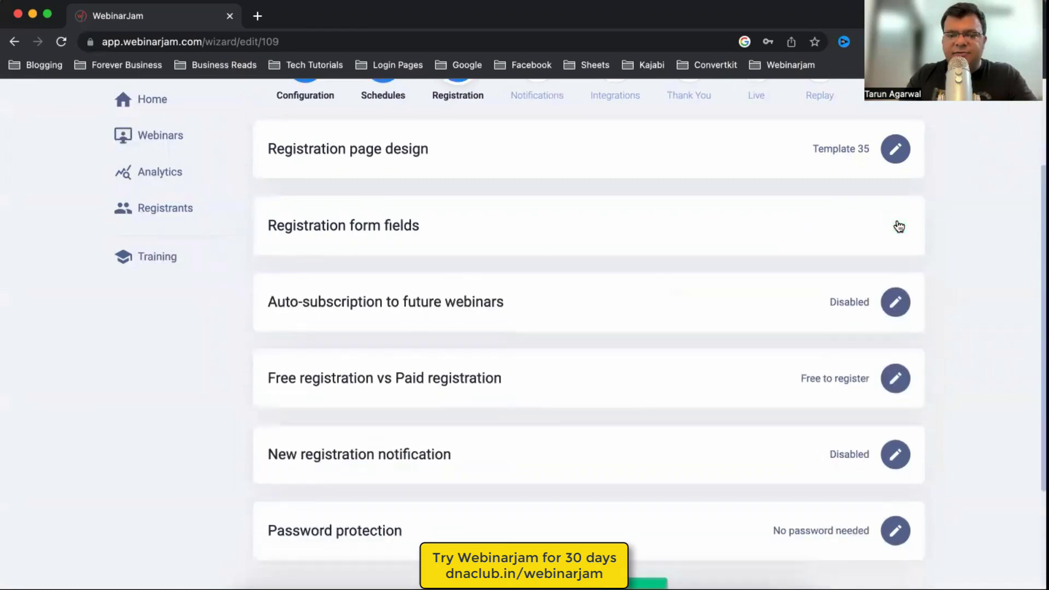
# - Review the auto-subscription setting and the registration fee options, keeping auto-subscription disabled and registration free
pyautogui.click(903, 300)
pyautogui.click(874, 300)
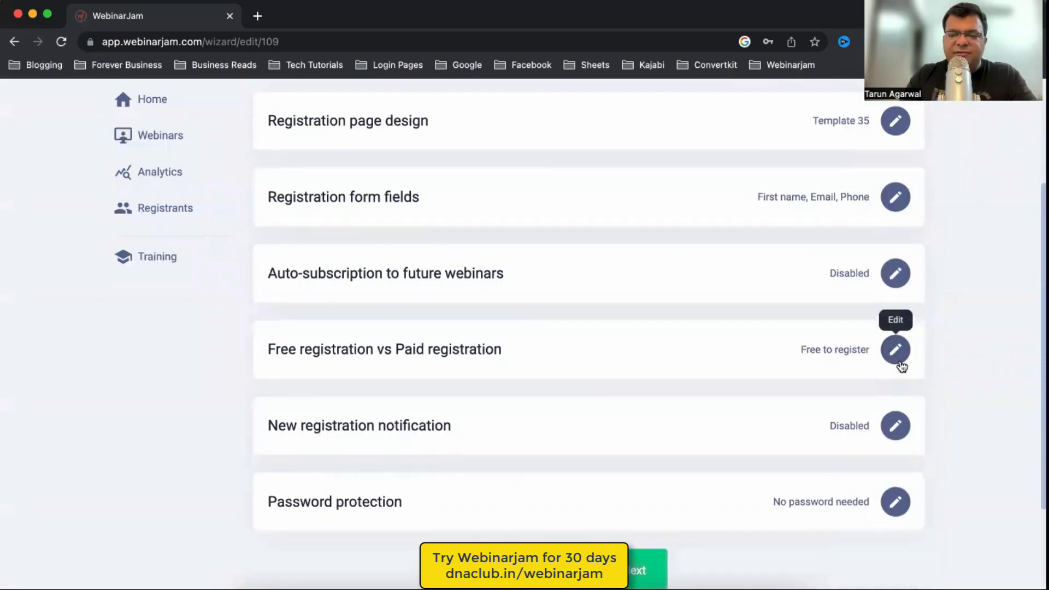
pyautogui.click(900, 361)
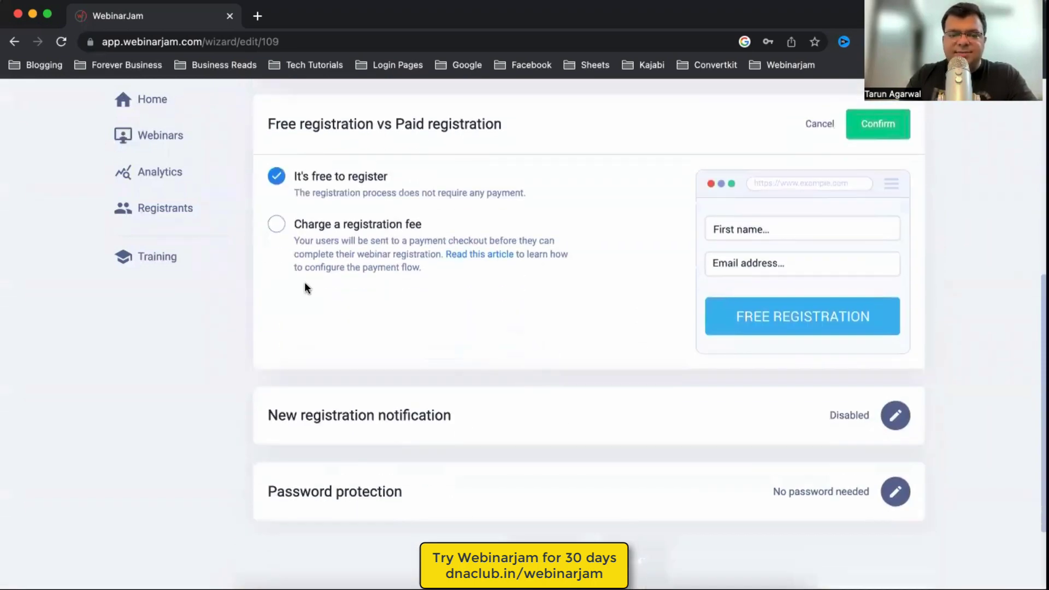
pyautogui.click(278, 225)
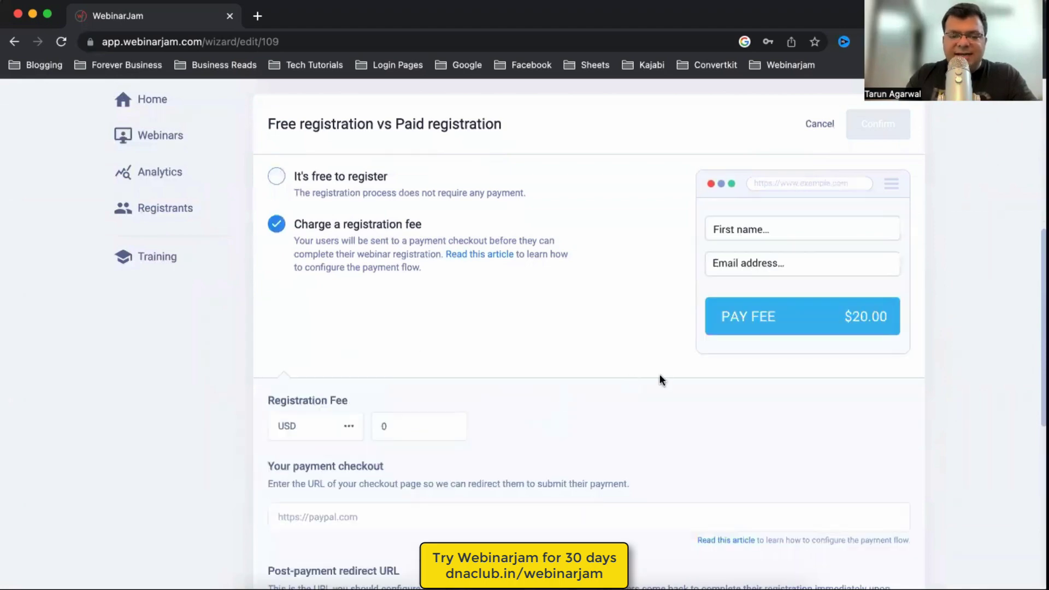
pyautogui.scroll(-3, 573, 426)
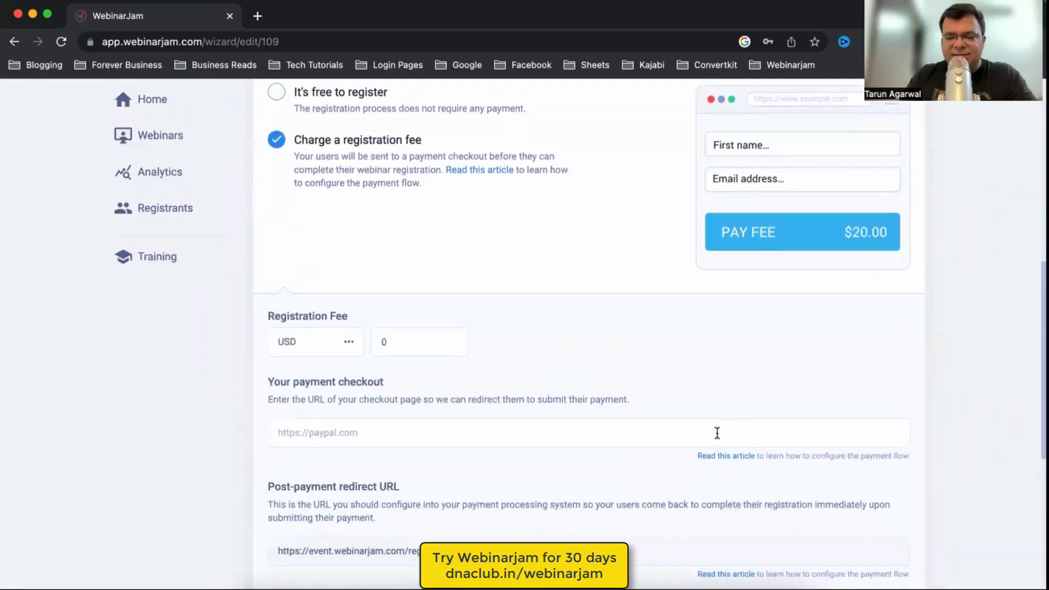
pyautogui.scroll(3, 717, 433)
pyautogui.click(278, 221)
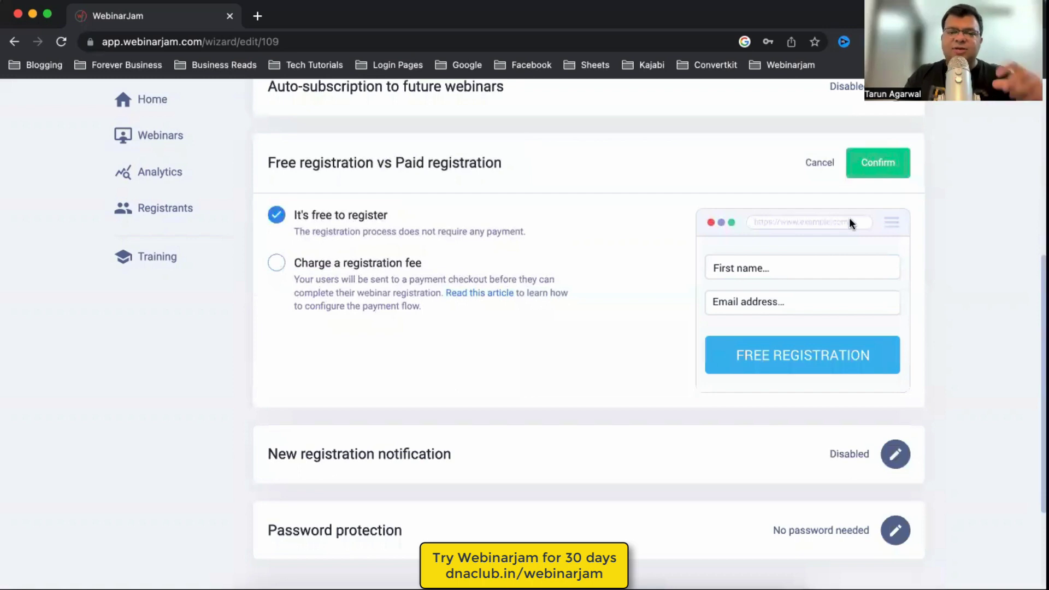
pyautogui.click(871, 162)
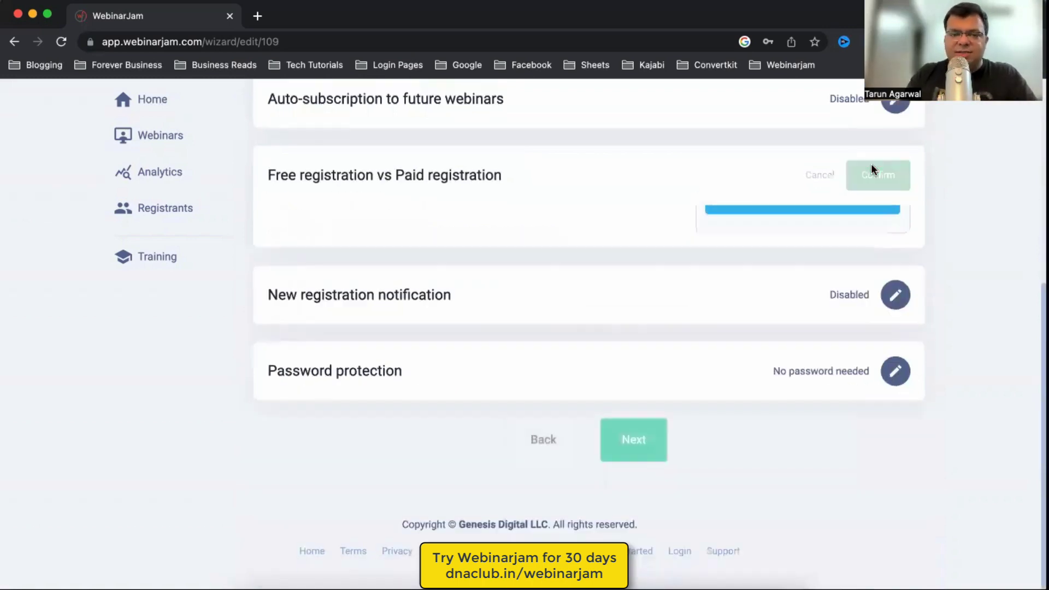
# - Examine the Send notification option for new registrations, then confirm the setting with No notification selected
pyautogui.click(896, 298)
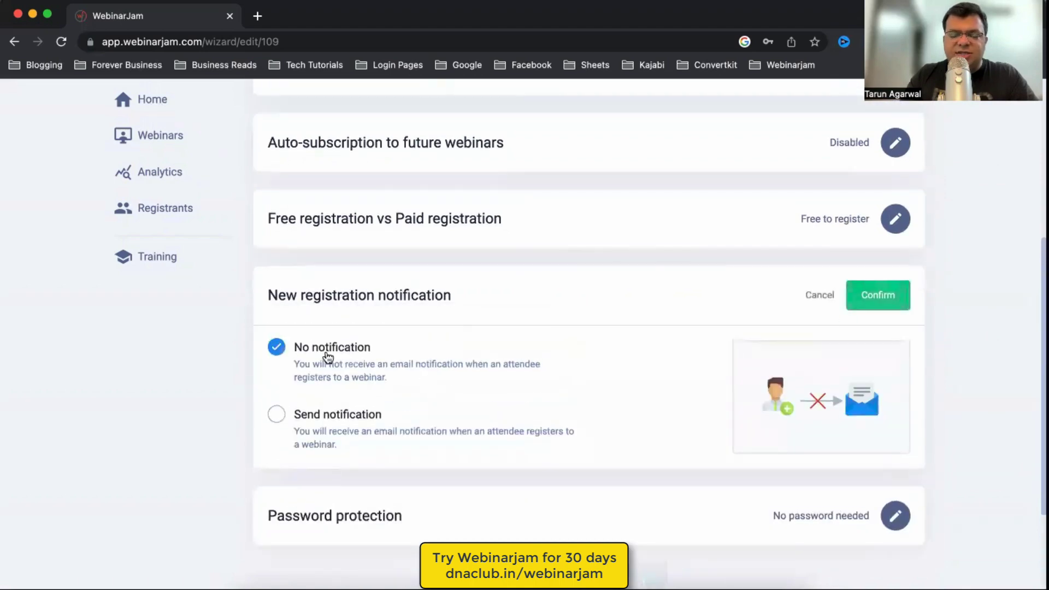
pyautogui.moveTo(378, 298); pyautogui.dragTo(463, 297)
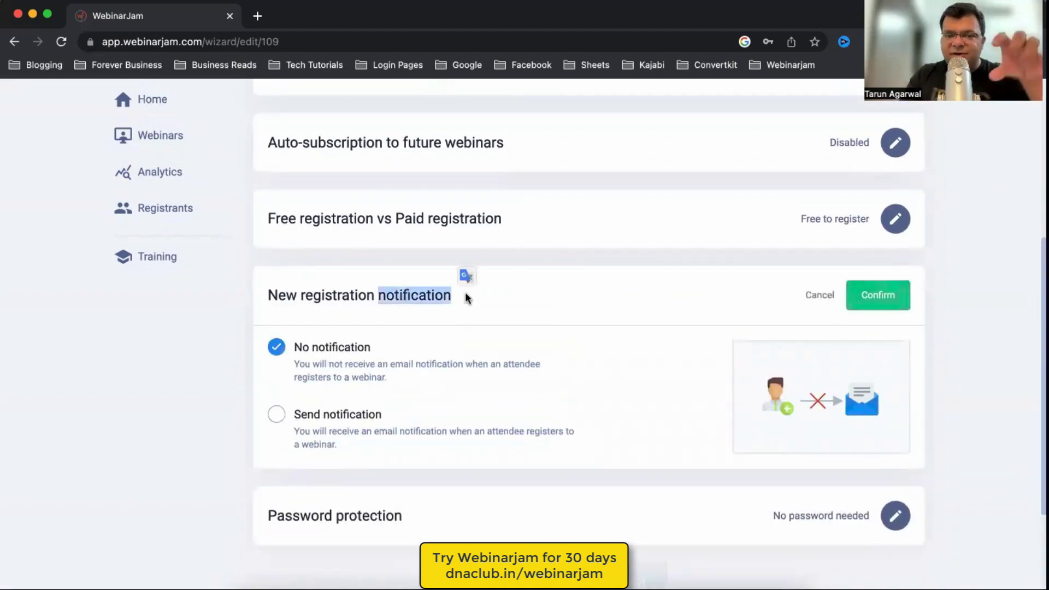
pyautogui.click(290, 416)
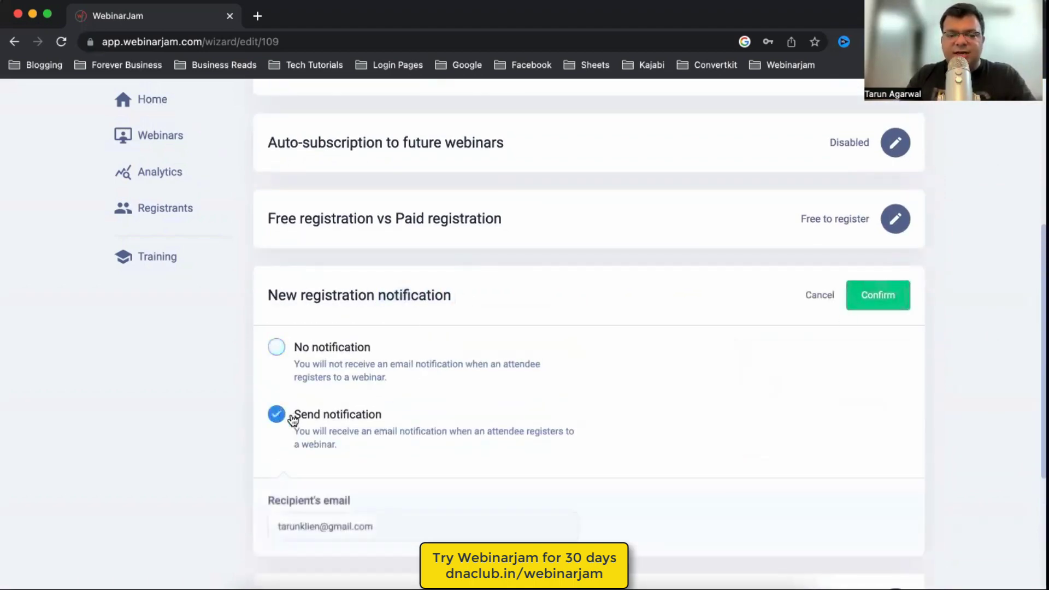
pyautogui.moveTo(310, 527); pyautogui.dragTo(401, 526)
pyautogui.click(277, 348)
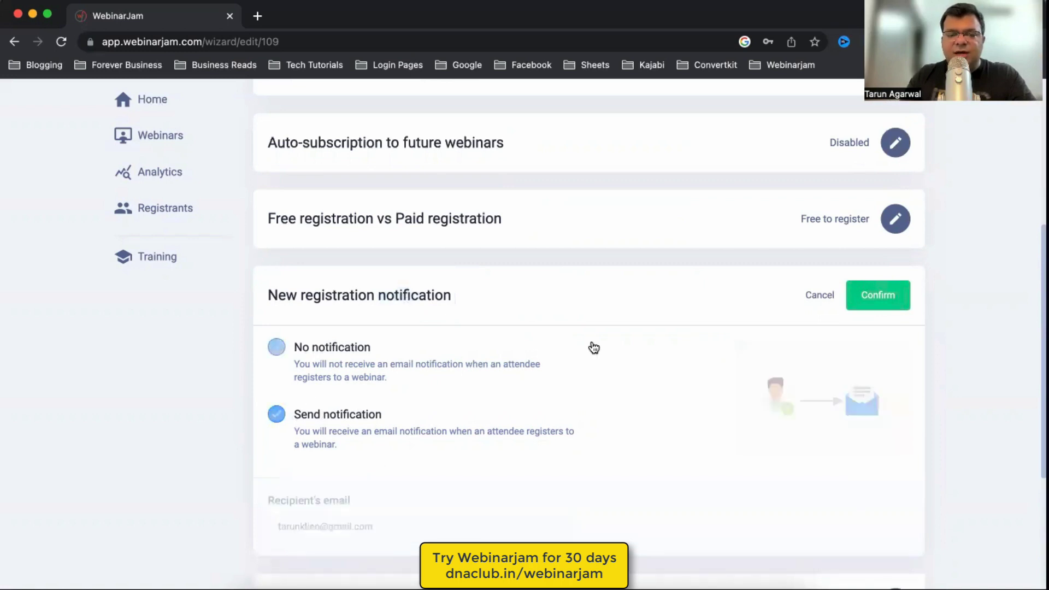
pyautogui.click(877, 296)
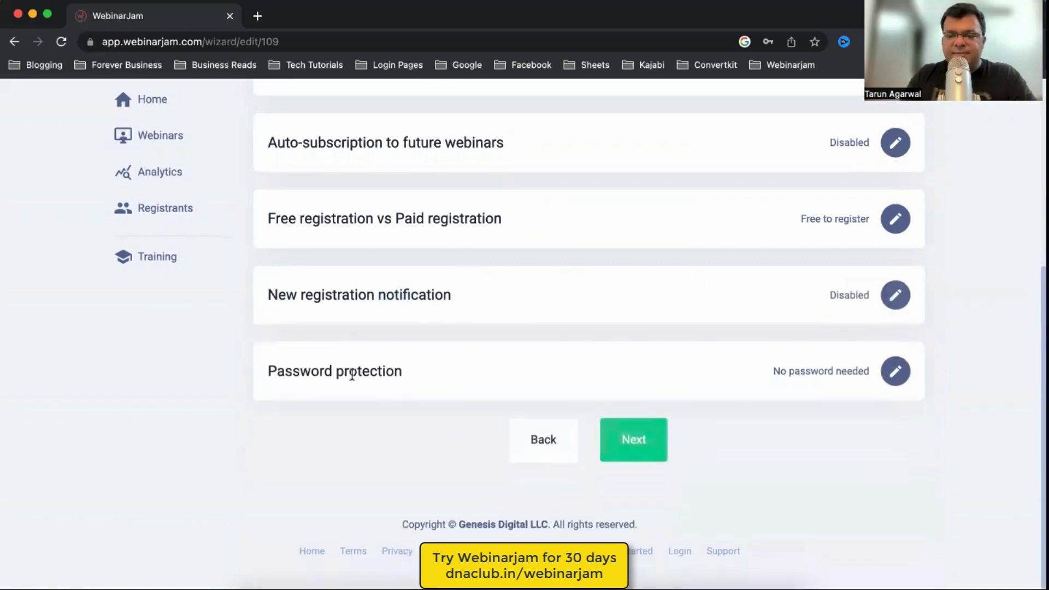
# - Continue to the Notifications stage and confirm WebinarJam mail as the email gateway
pyautogui.click(661, 439)
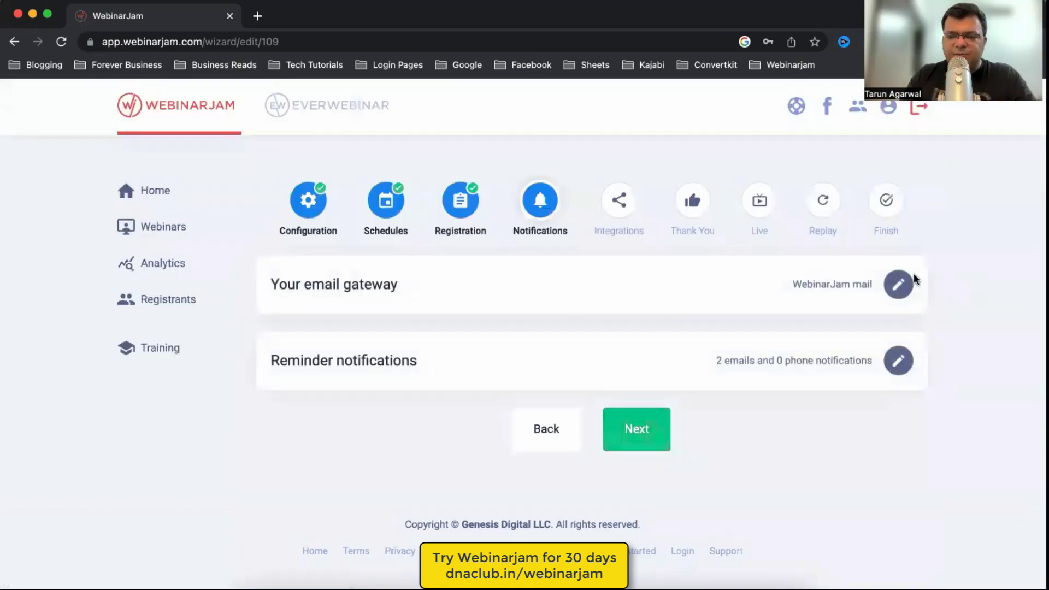
pyautogui.click(898, 284)
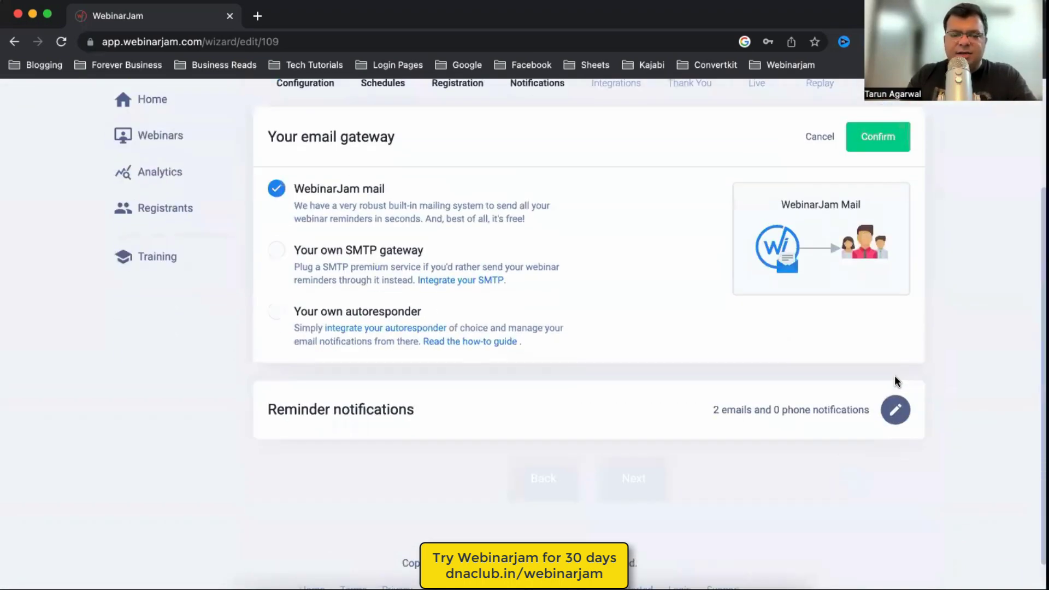
pyautogui.scroll(1, 786, 363)
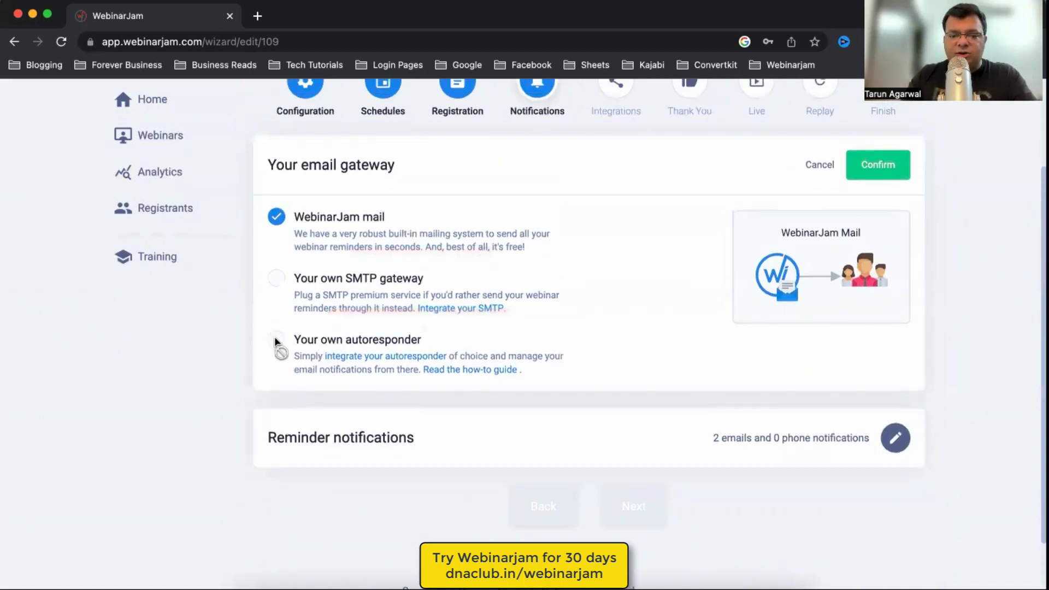
pyautogui.click(863, 165)
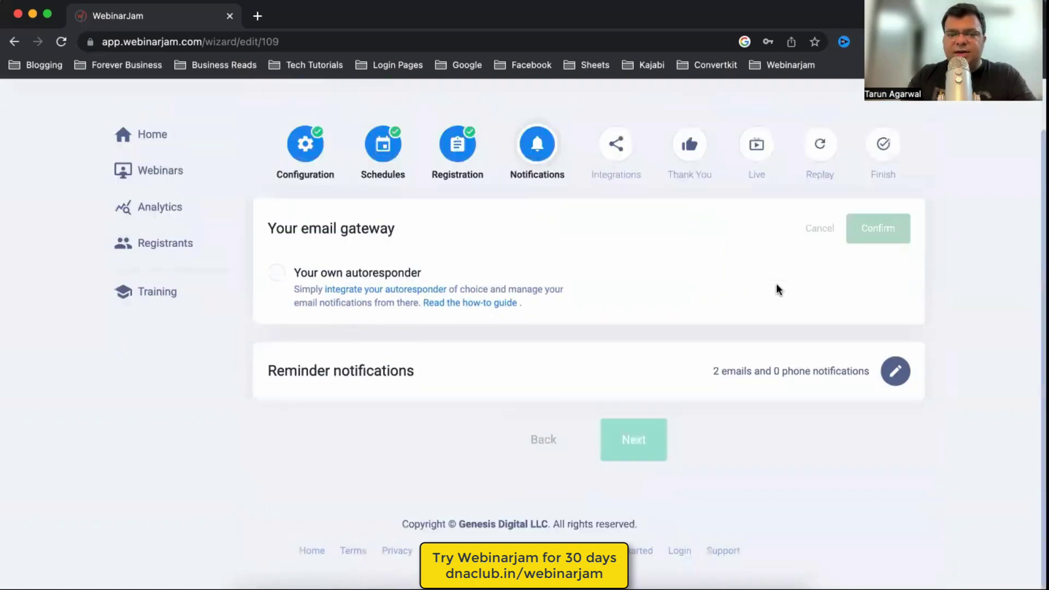
# - Open the reminder notifications for editing and examine the scheduled emails, including the sign-up confirmation's subject
pyautogui.click(898, 360)
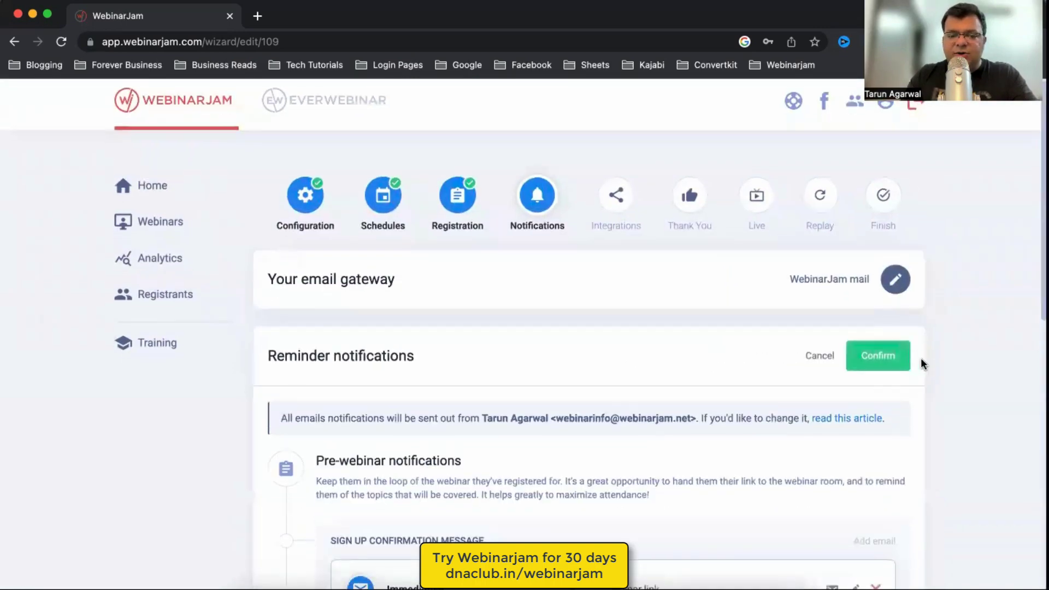
pyautogui.scroll(-7, 928, 357)
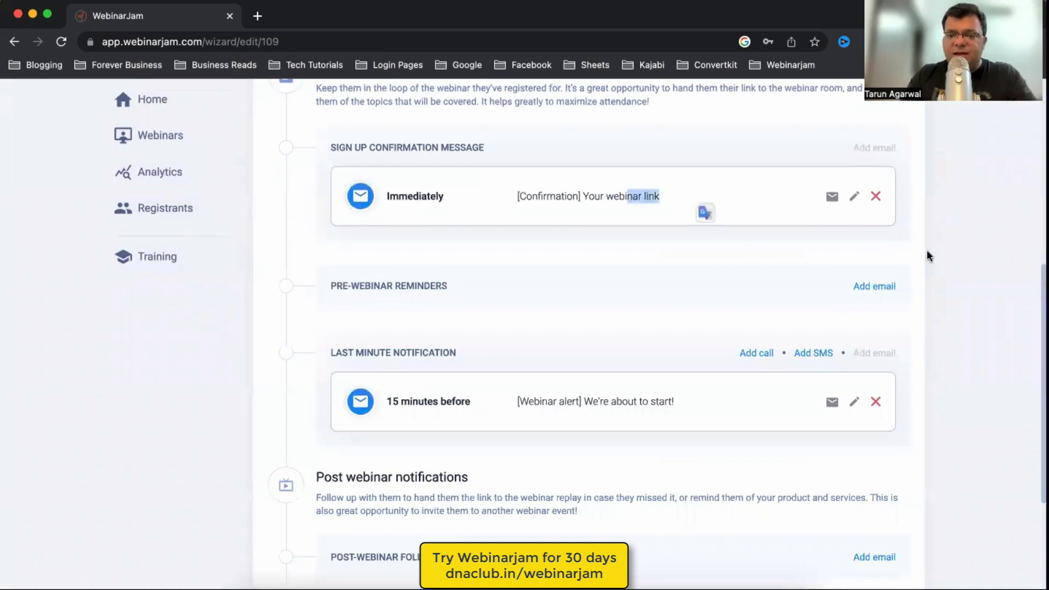
pyautogui.scroll(1, 938, 218)
pyautogui.moveTo(531, 227); pyautogui.dragTo(665, 227)
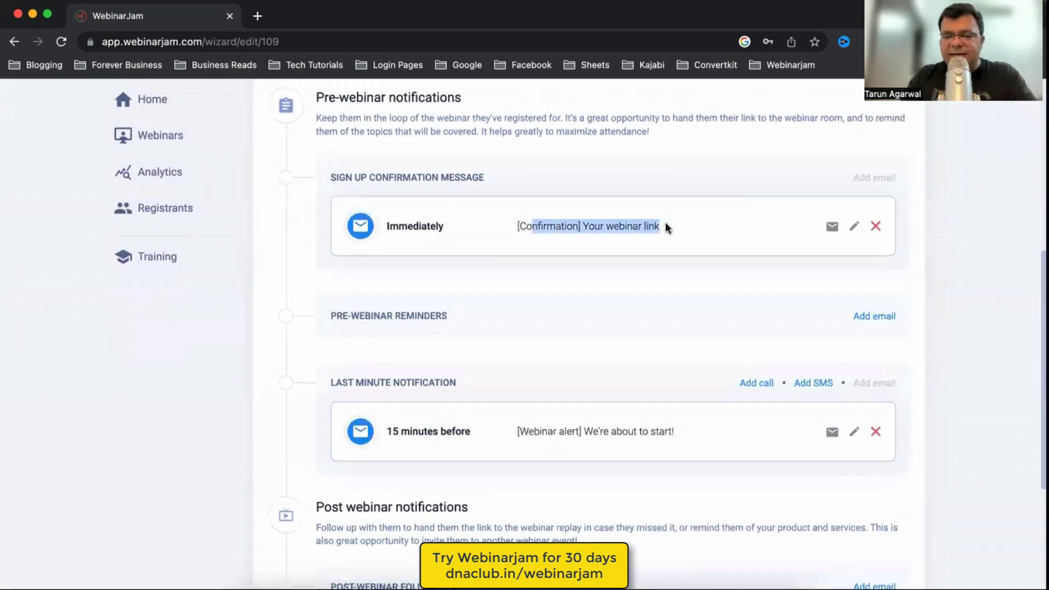
# - Open the sign-up confirmation email, examine its subject, body and shortcodes, and close it without saving
pyautogui.click(854, 226)
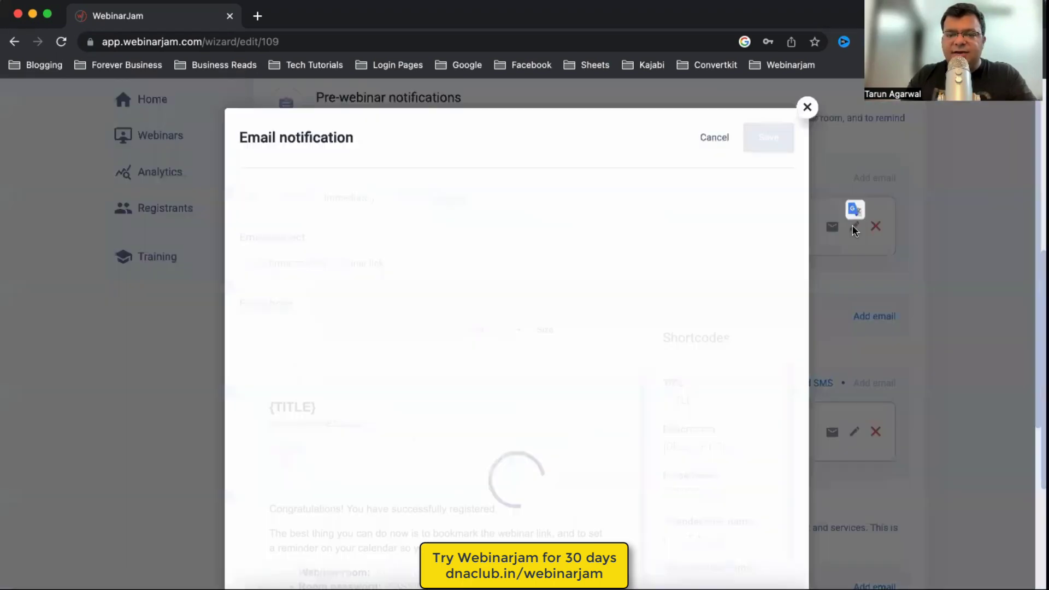
pyautogui.scroll(-3, 589, 454)
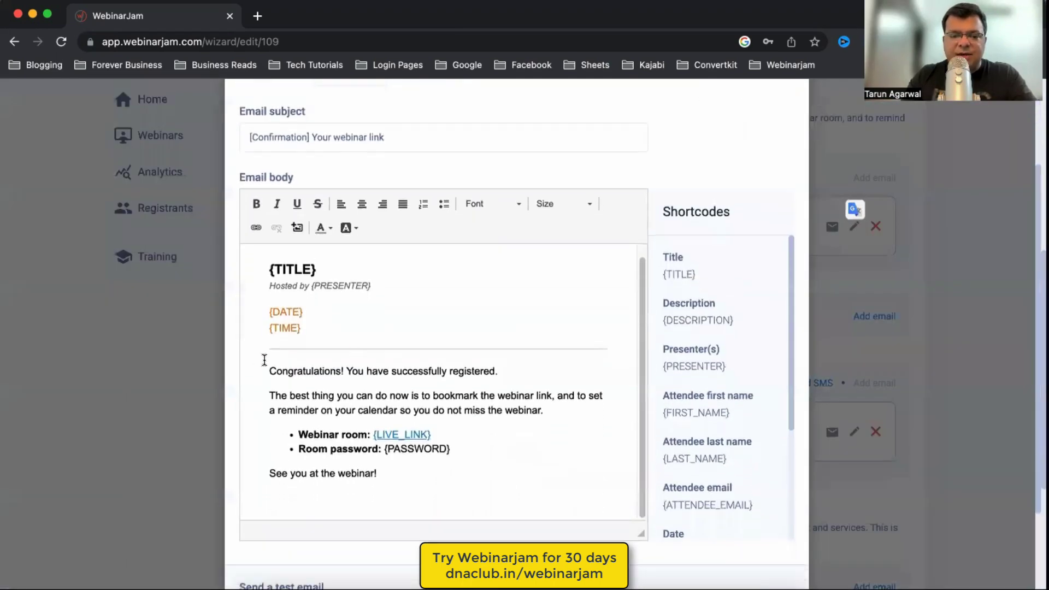
pyautogui.moveTo(265, 365); pyautogui.dragTo(498, 369)
pyautogui.click(472, 392)
pyautogui.scroll(3, 569, 346)
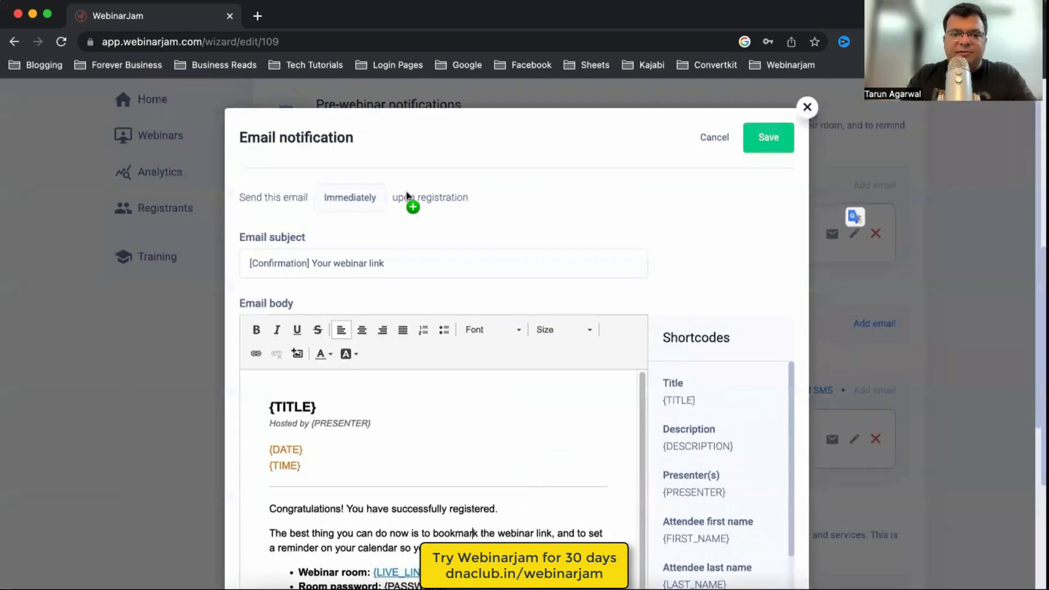
pyautogui.click(703, 140)
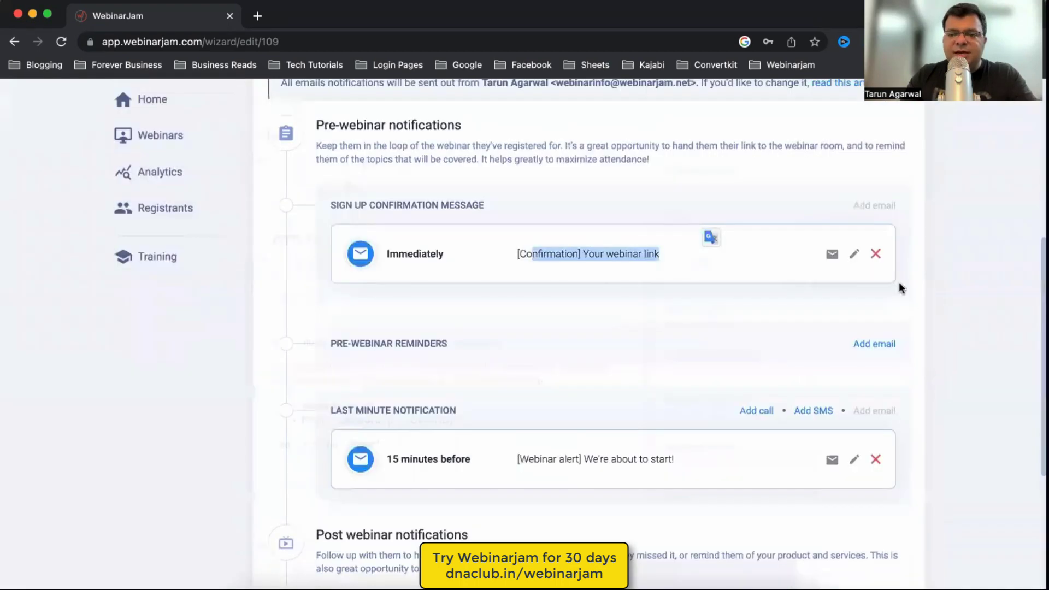
# - Try adding a pre-webinar reminder email sent 12 hours before the webinar, and examine its subject and body
pyautogui.click(874, 344)
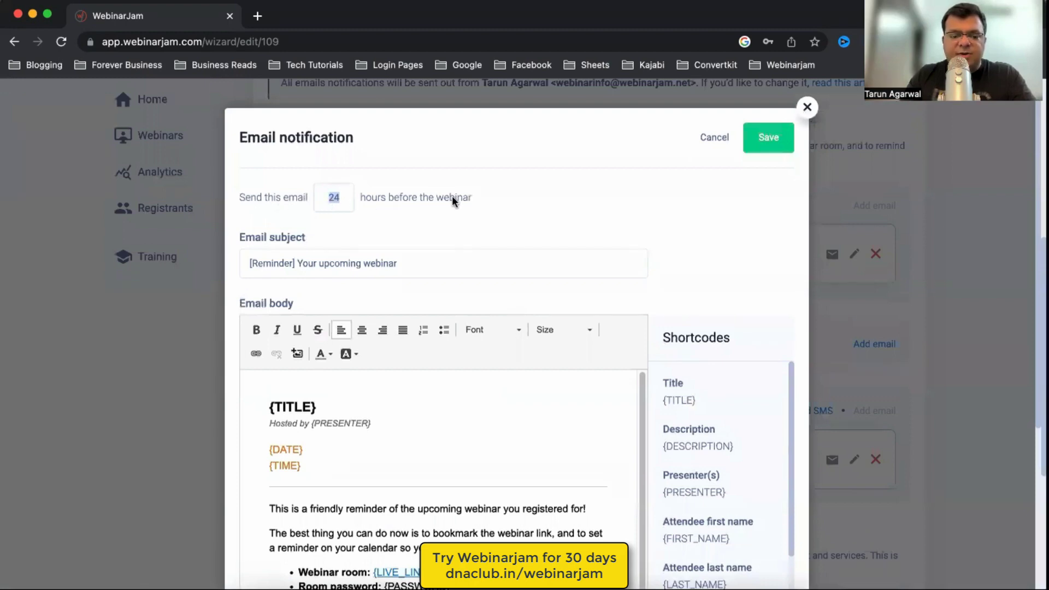
pyautogui.write('12')
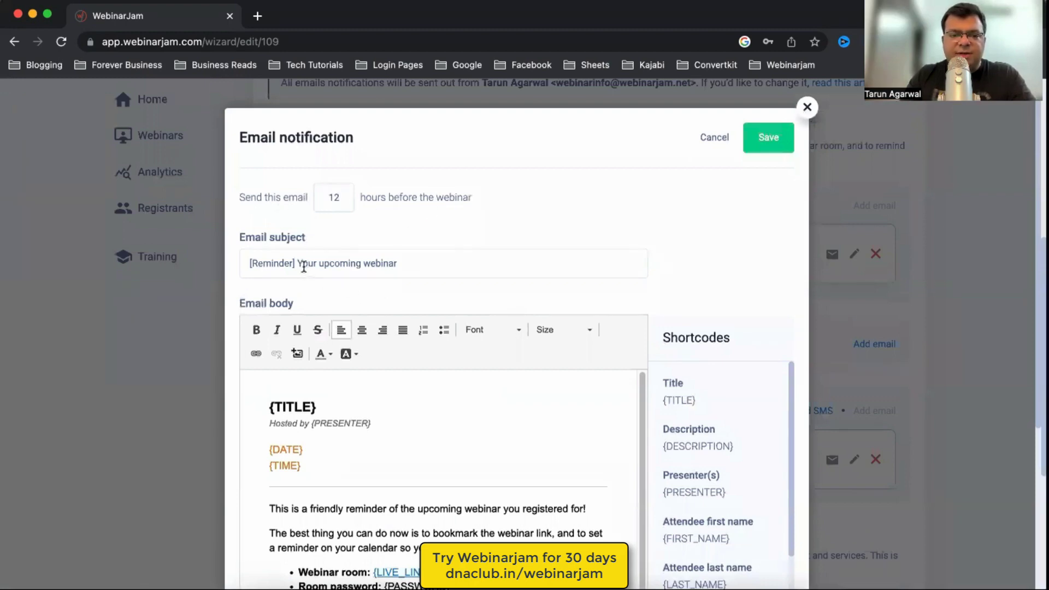
pyautogui.moveTo(304, 266); pyautogui.dragTo(397, 261)
pyautogui.scroll(-5, 496, 423)
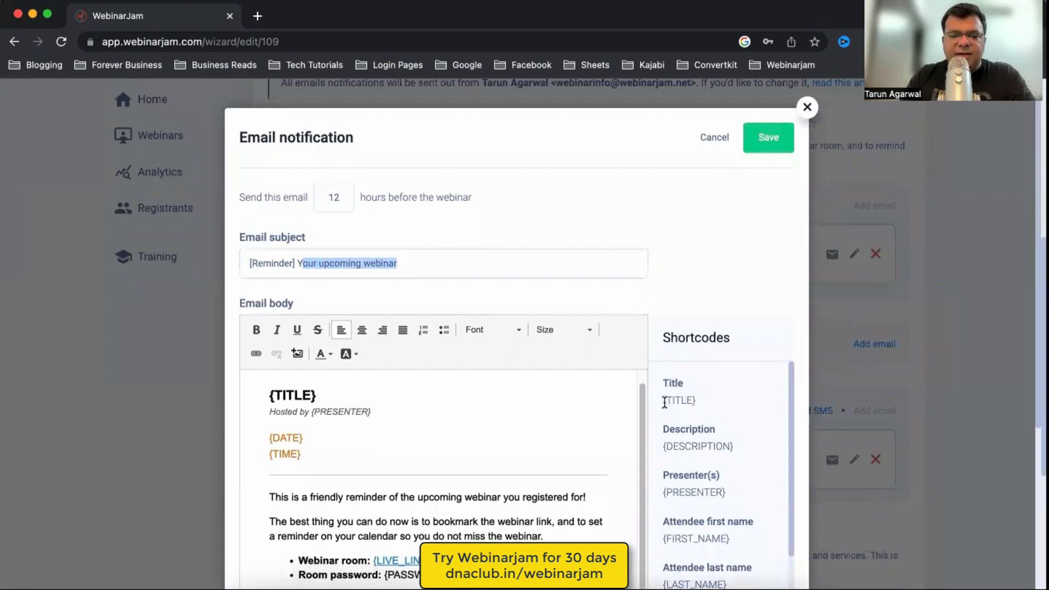
pyautogui.moveTo(289, 354); pyautogui.dragTo(463, 425)
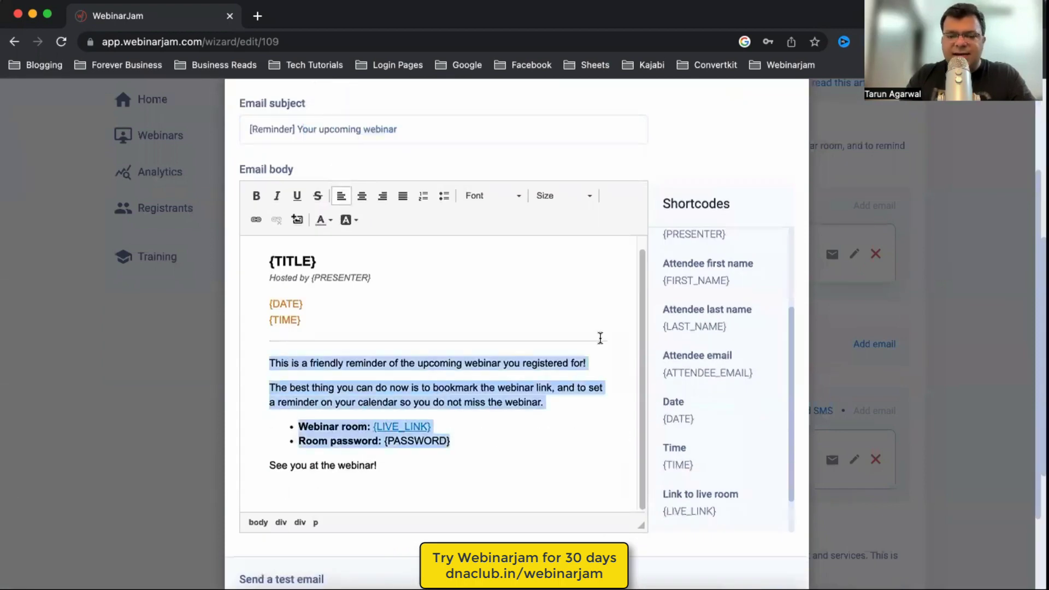
pyautogui.scroll(8, 655, 317)
pyautogui.scroll(-2, 949, 336)
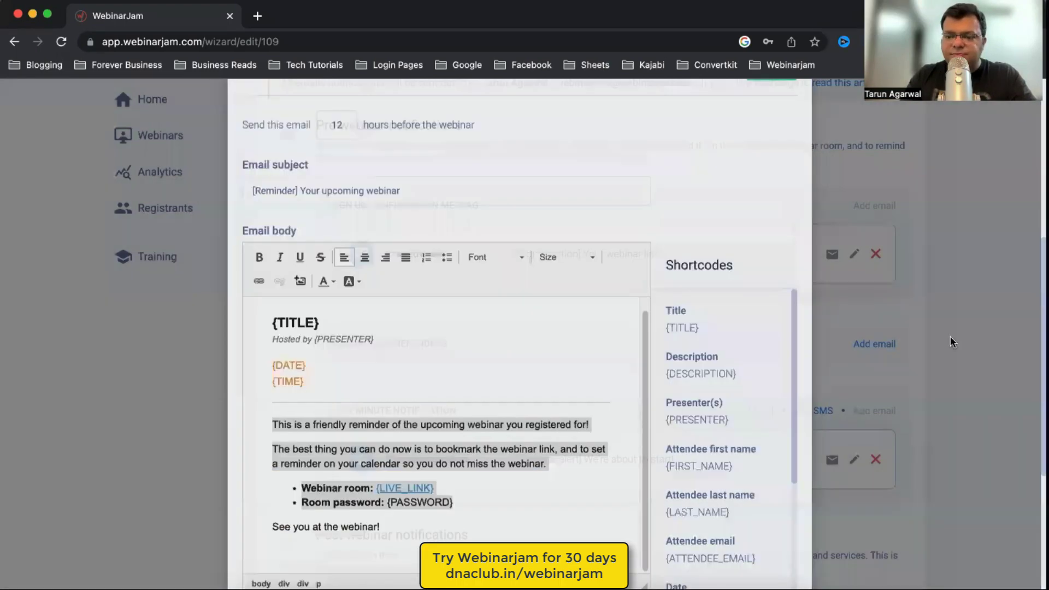
pyautogui.click(949, 340)
# - Examine the post-webinar notifications section, then confirm the reminder notifications and continue to the Integrations stage
pyautogui.scroll(-3, 950, 388)
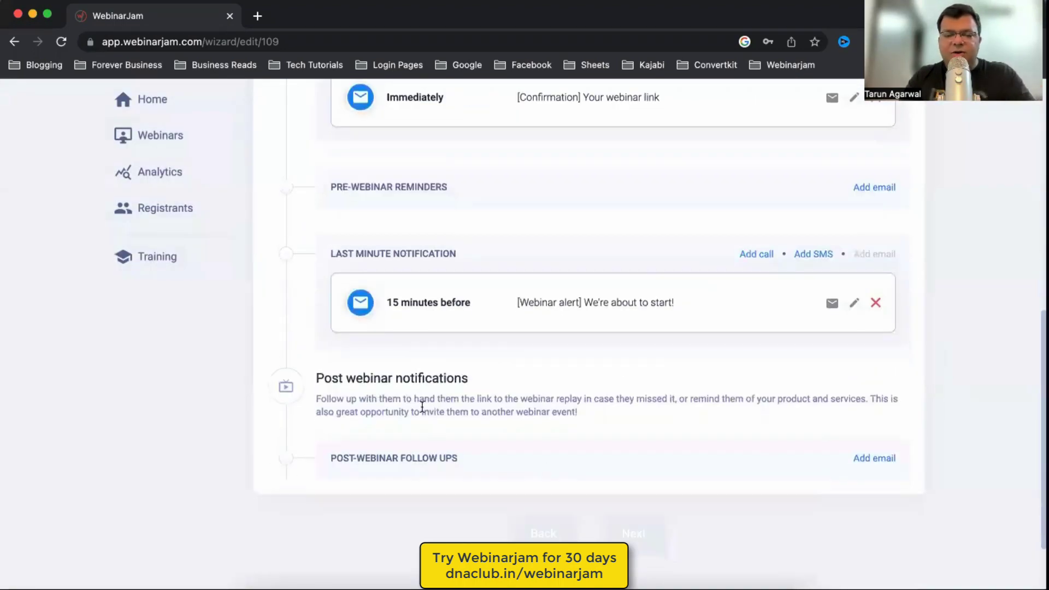
pyautogui.moveTo(411, 378); pyautogui.dragTo(551, 387)
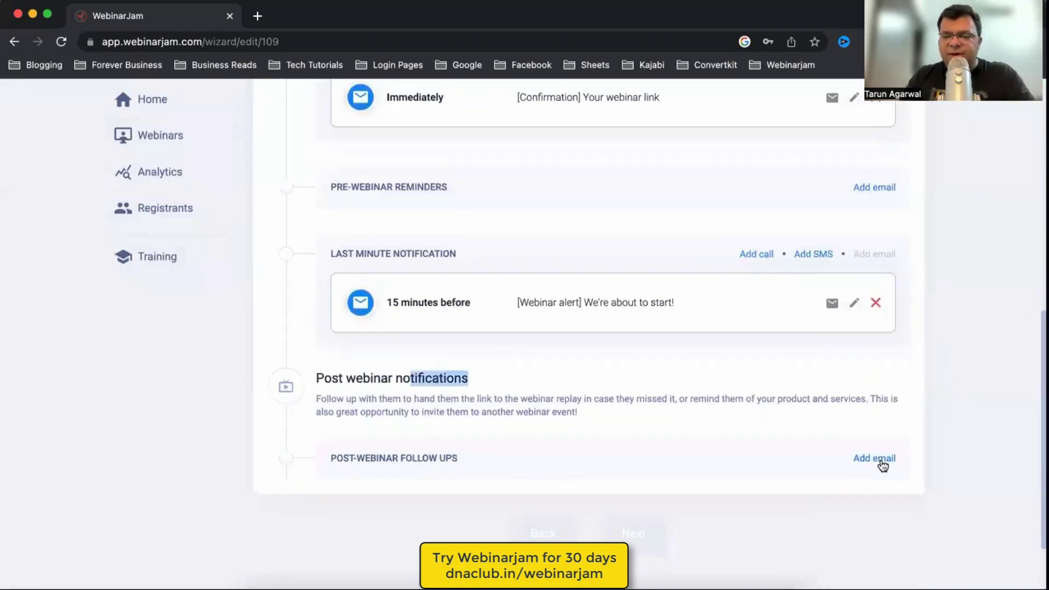
pyautogui.click(983, 399)
pyautogui.scroll(15, 983, 398)
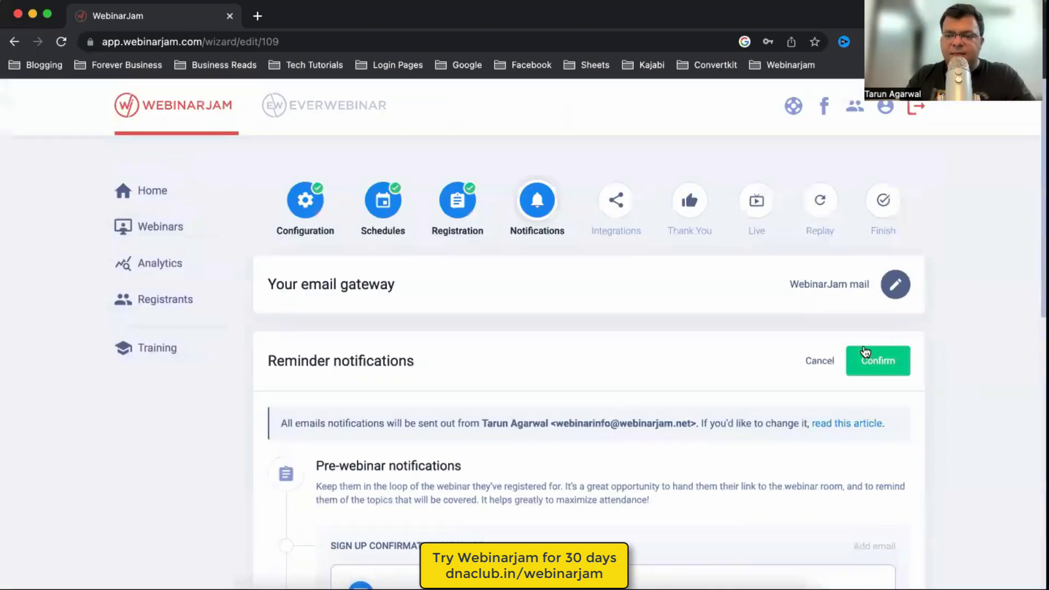
pyautogui.click(878, 358)
pyautogui.click(641, 451)
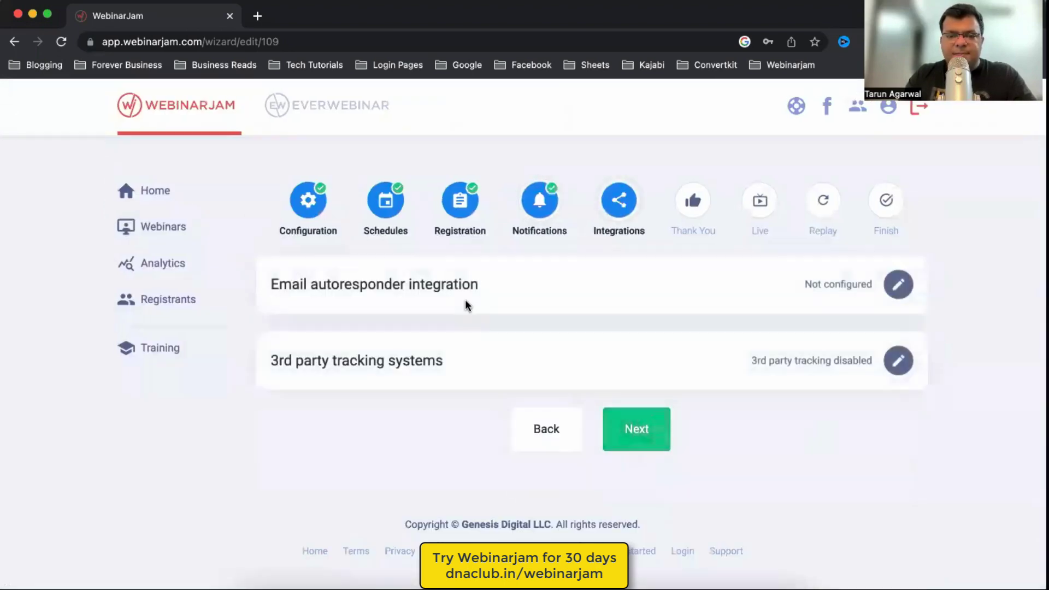
# - Examine the available email autoresponder services without integrating one, then continue to the Thank You stage
pyautogui.click(900, 286)
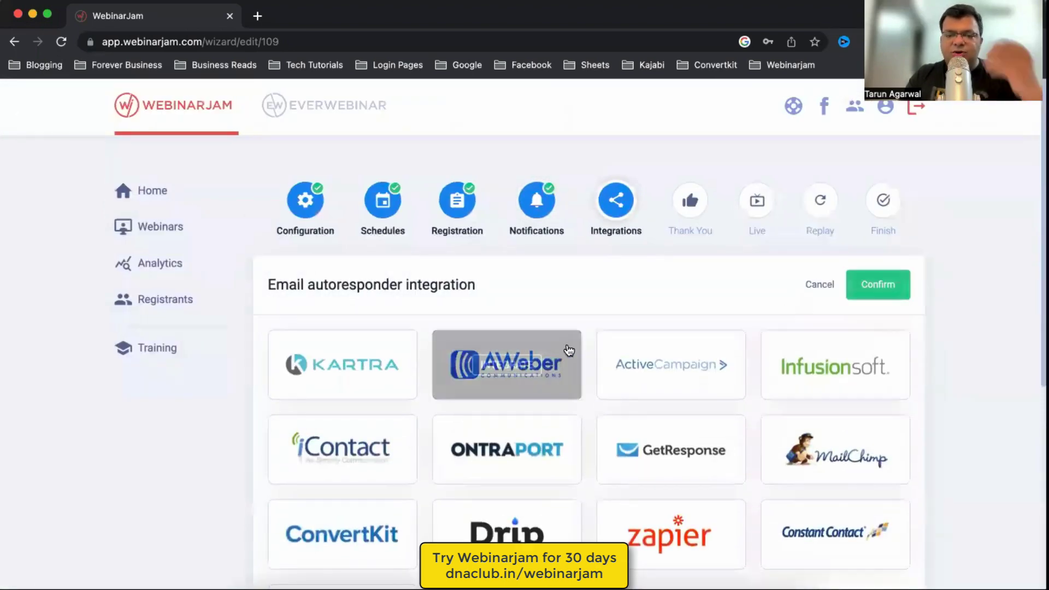
pyautogui.scroll(-1, 584, 346)
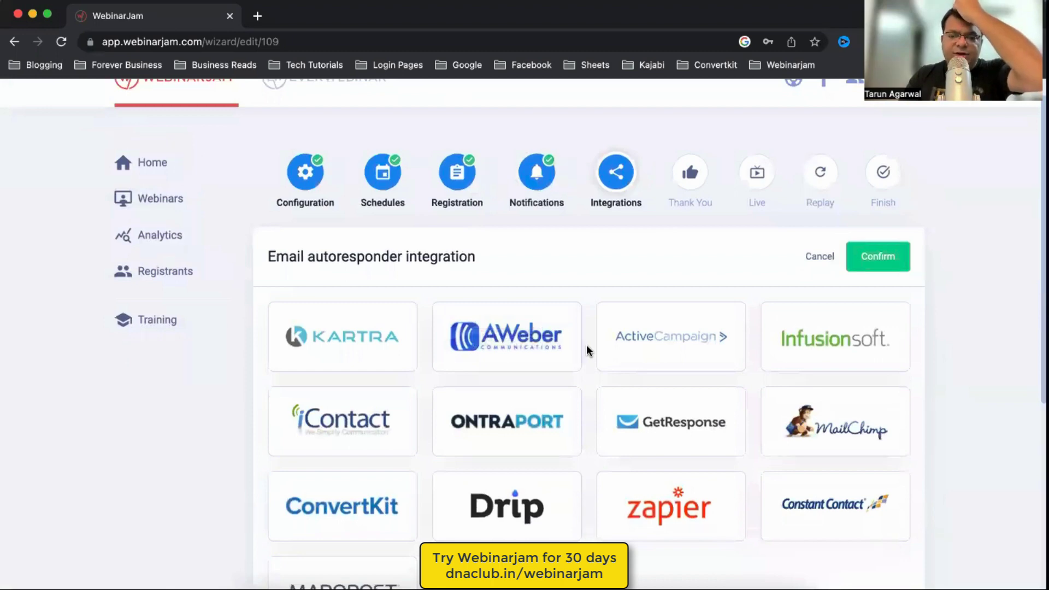
pyautogui.scroll(-5, 586, 345)
pyautogui.scroll(6, 585, 345)
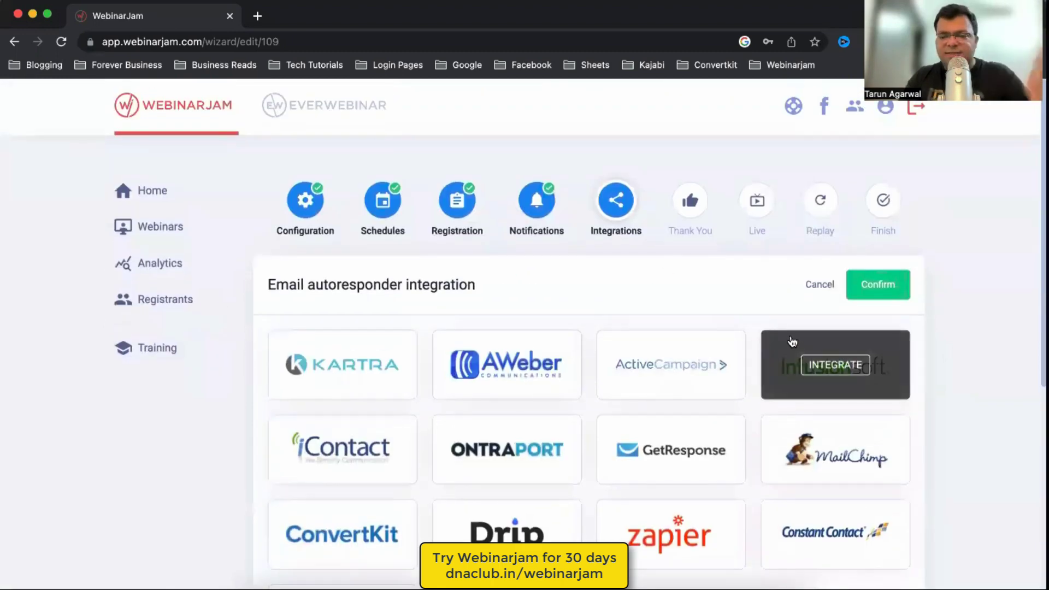
pyautogui.click(818, 295)
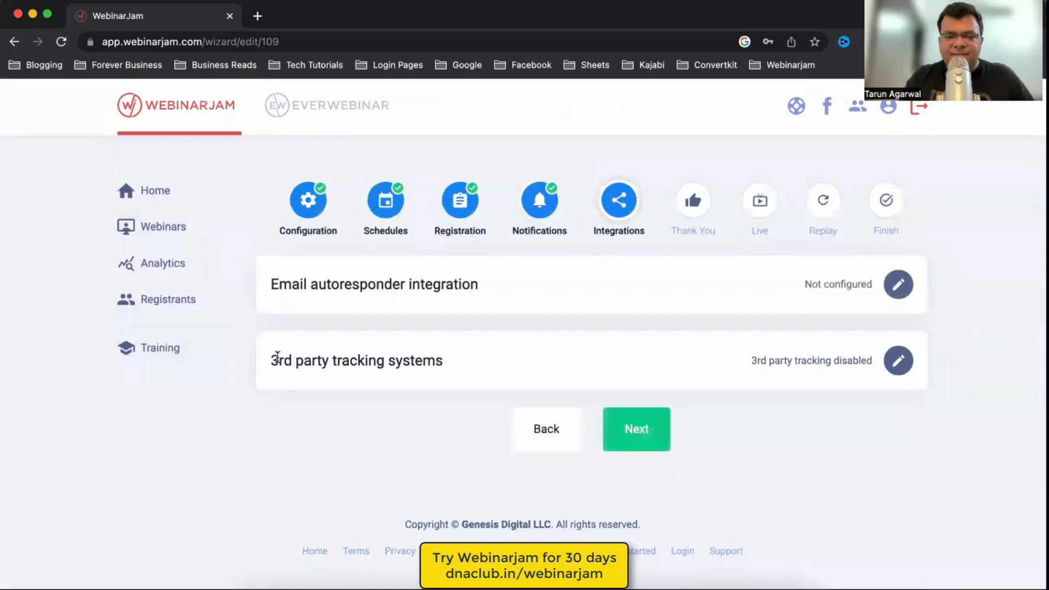
pyautogui.moveTo(272, 360); pyautogui.dragTo(408, 365)
pyautogui.click(667, 414)
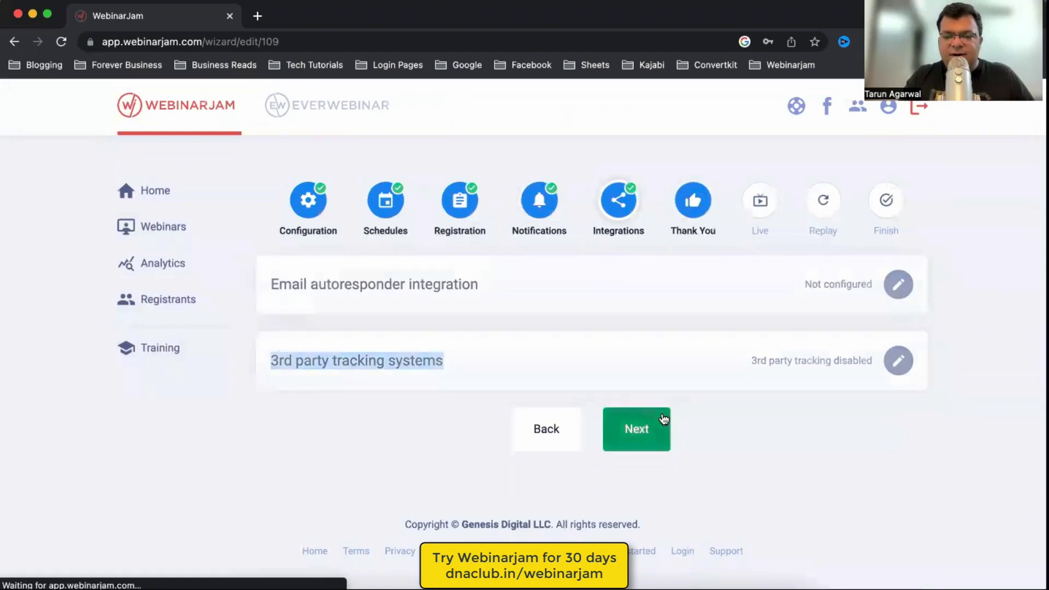
# - Confirm WebinarJam's default confirmation page after examining the custom page option, and confirm that registrants are not surveyed
pyautogui.moveTo(349, 292); pyautogui.dragTo(588, 295)
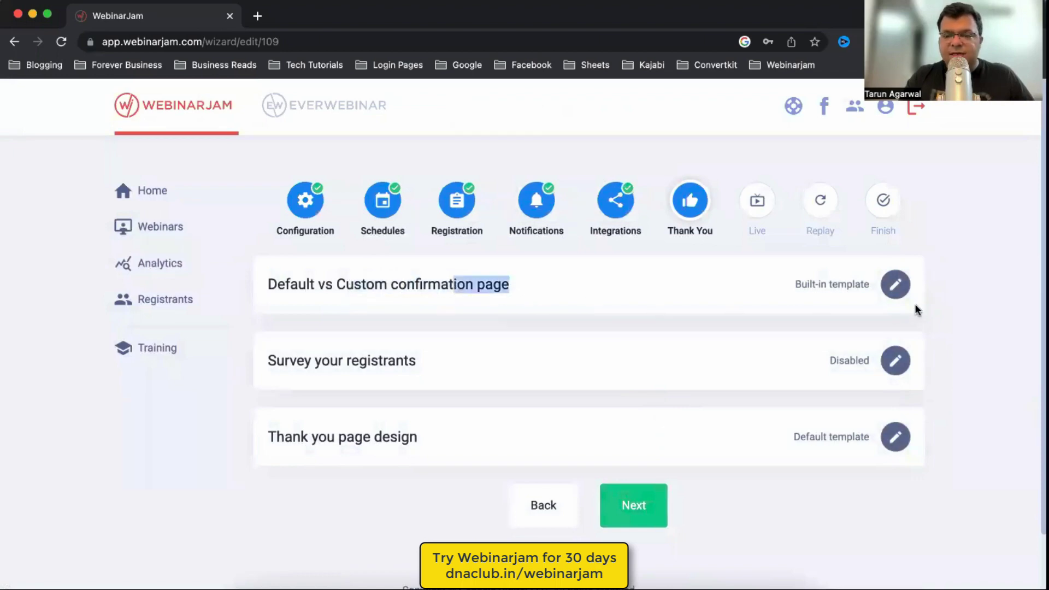
pyautogui.click(938, 280)
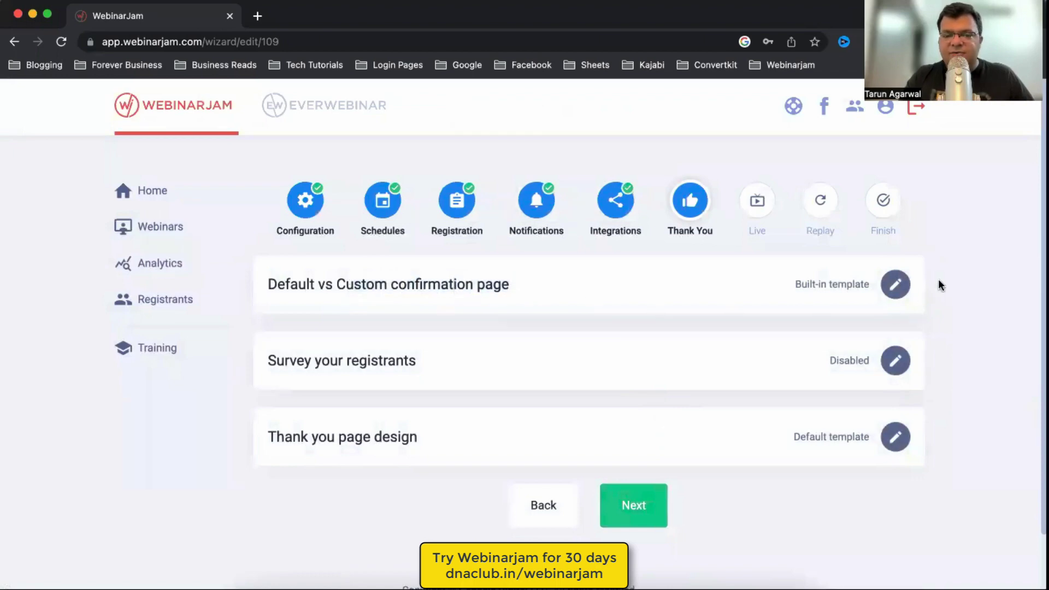
pyautogui.click(894, 284)
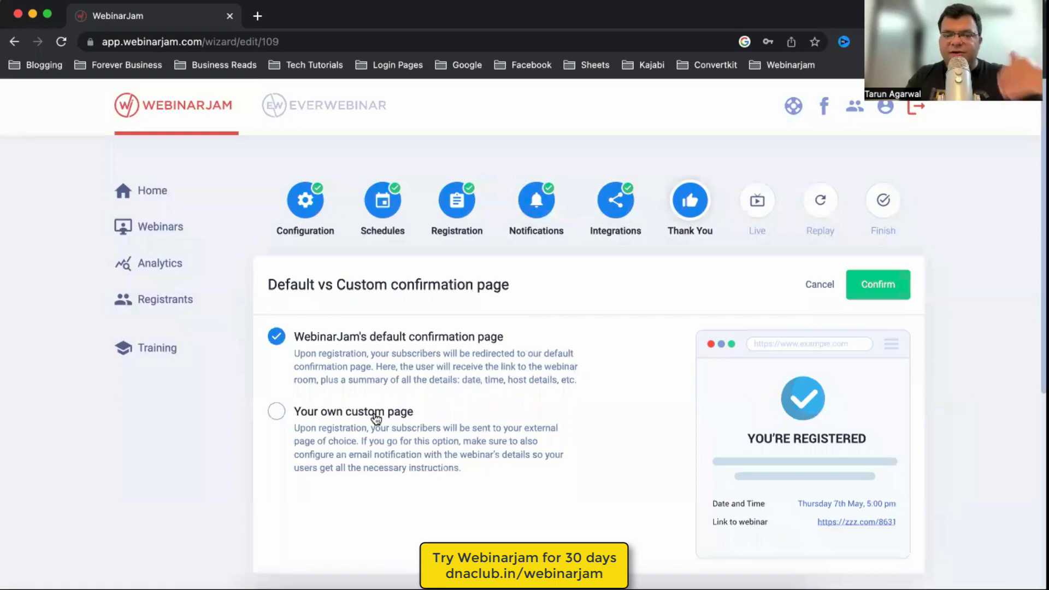
pyautogui.click(279, 415)
pyautogui.scroll(-2, 588, 405)
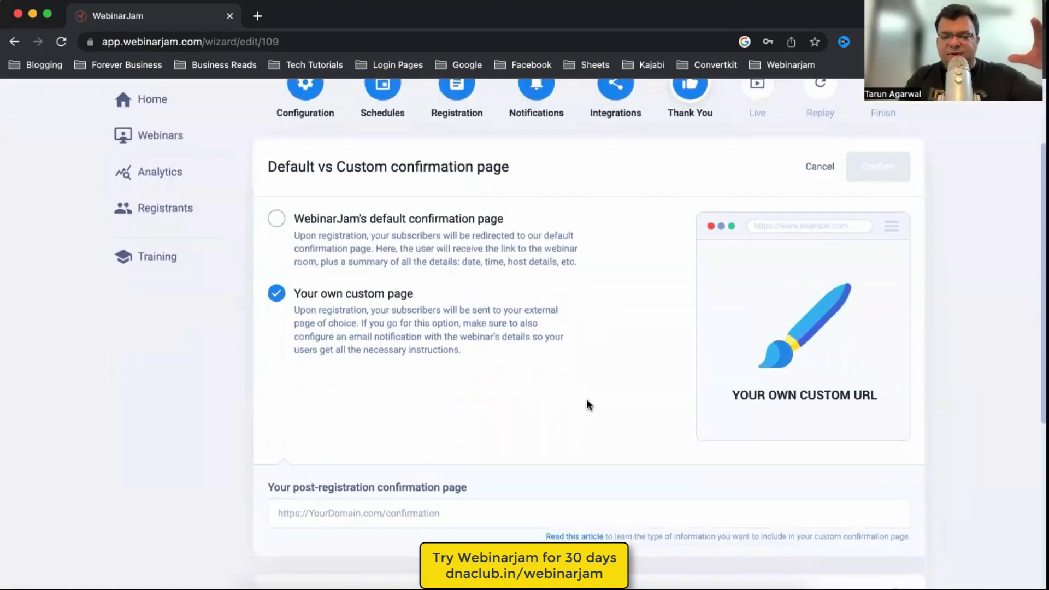
pyautogui.click(360, 522)
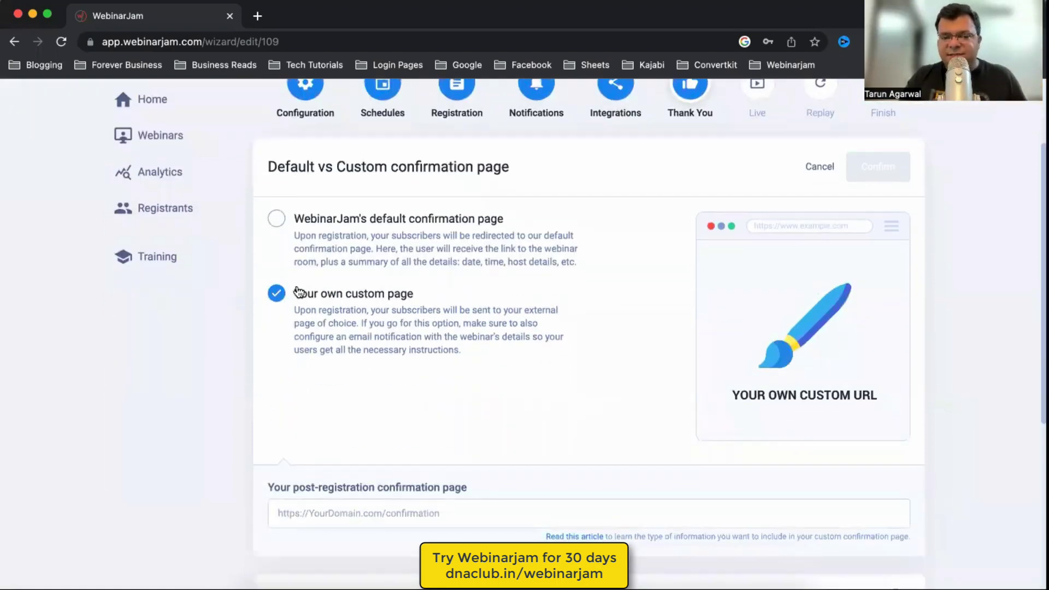
pyautogui.click(276, 219)
pyautogui.click(878, 173)
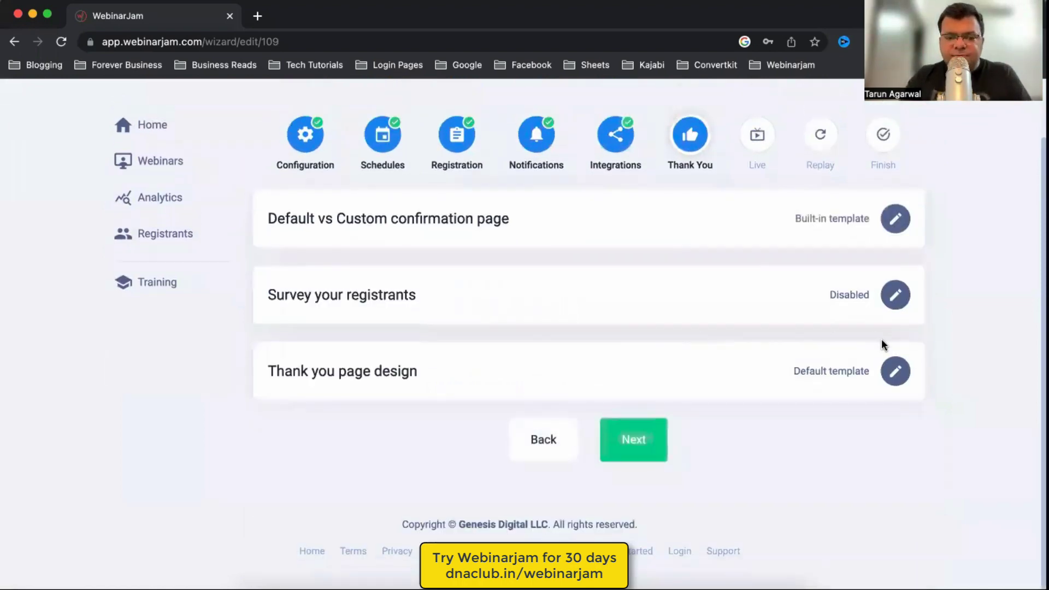
pyautogui.click(895, 294)
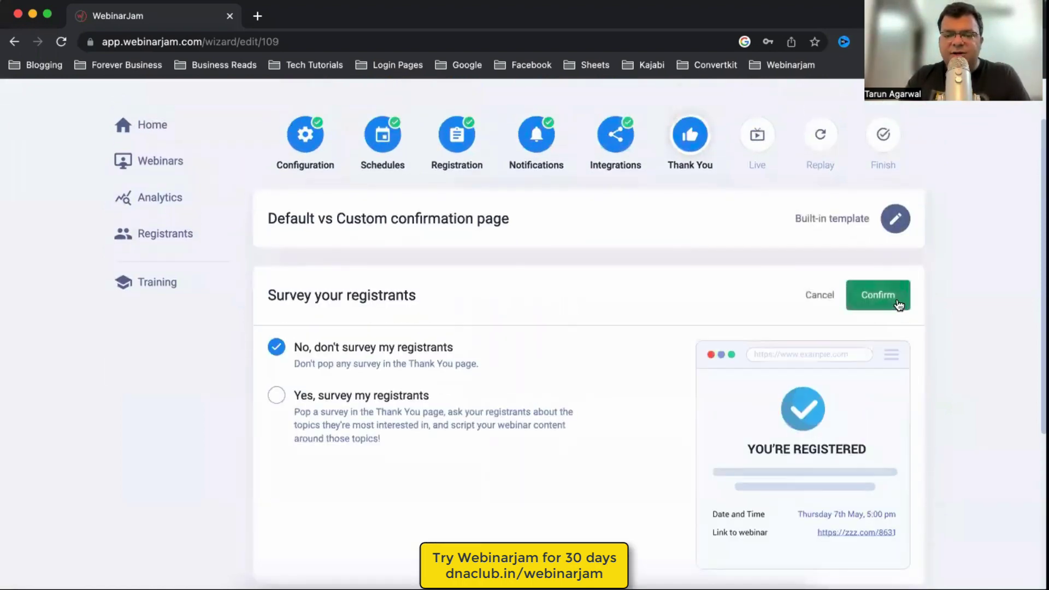
pyautogui.click(898, 304)
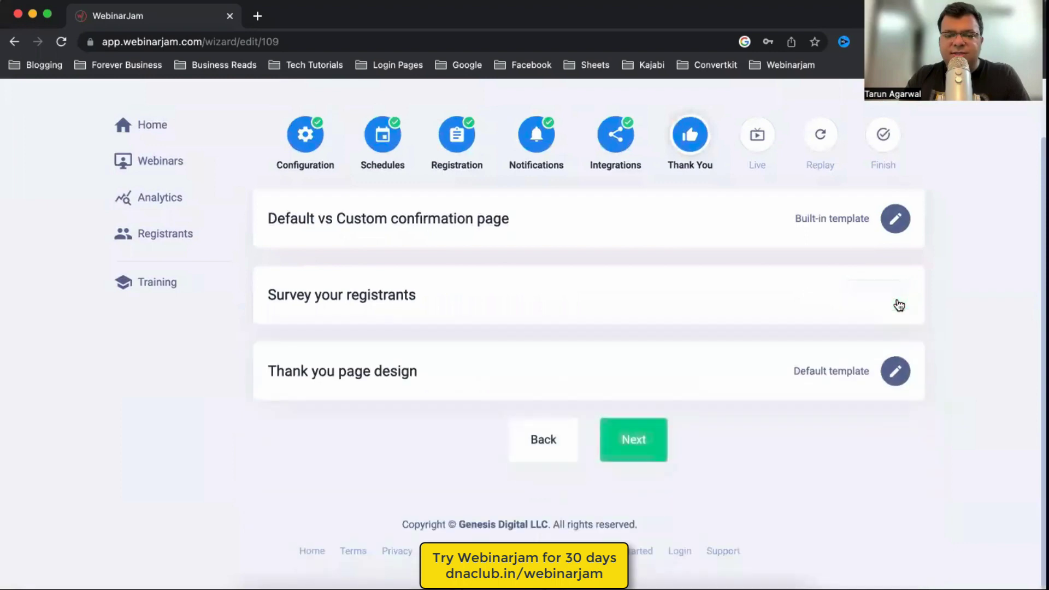
# - Browse the thank you page designs, keep the default template, and continue to the Live stage
pyautogui.click(906, 373)
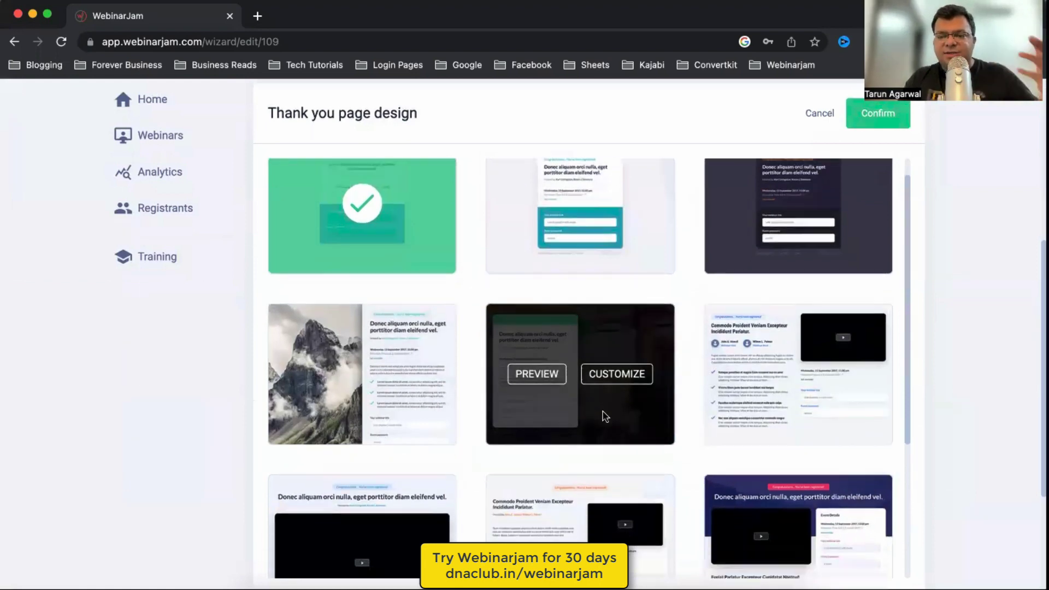
pyautogui.scroll(-5, 604, 415)
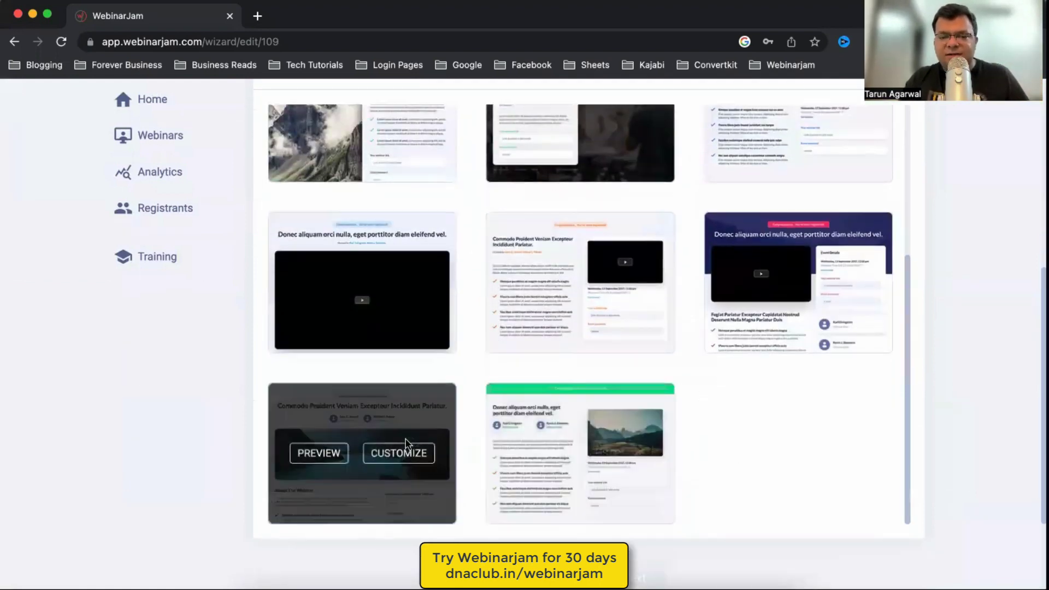
pyautogui.scroll(10, 818, 388)
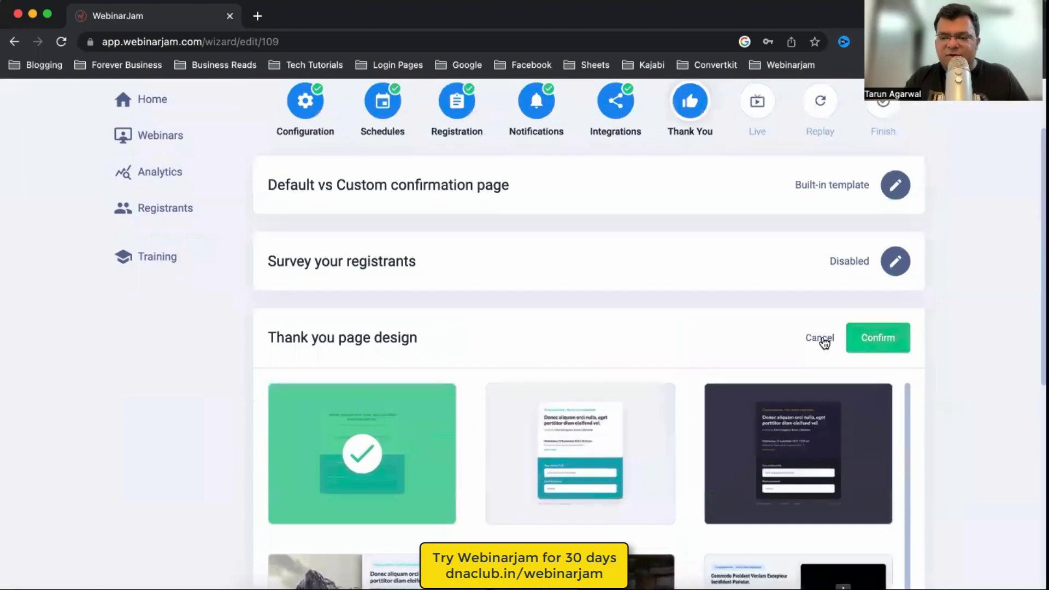
pyautogui.click(824, 342)
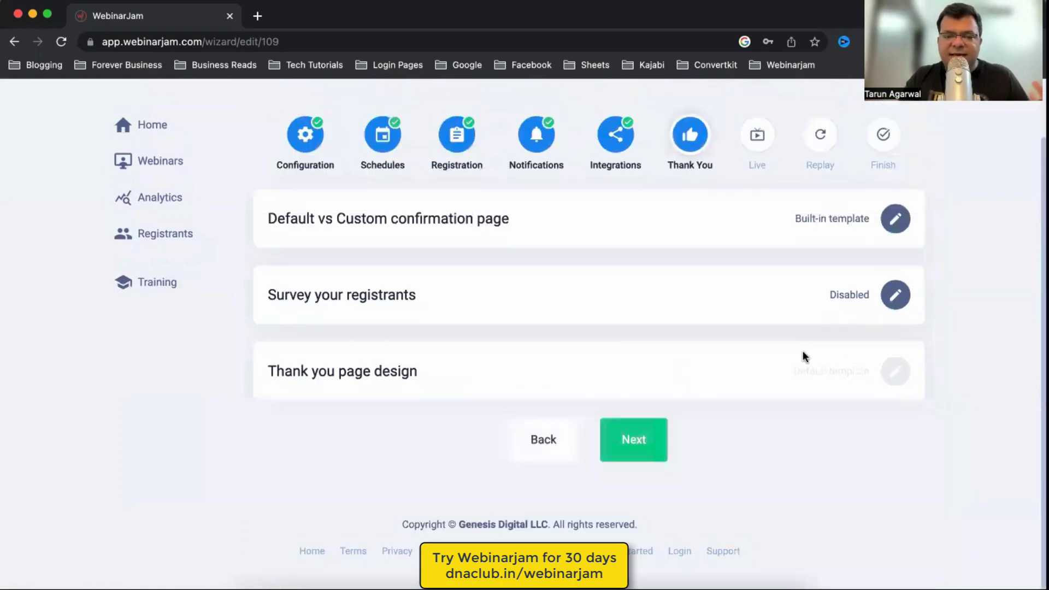
pyautogui.click(628, 441)
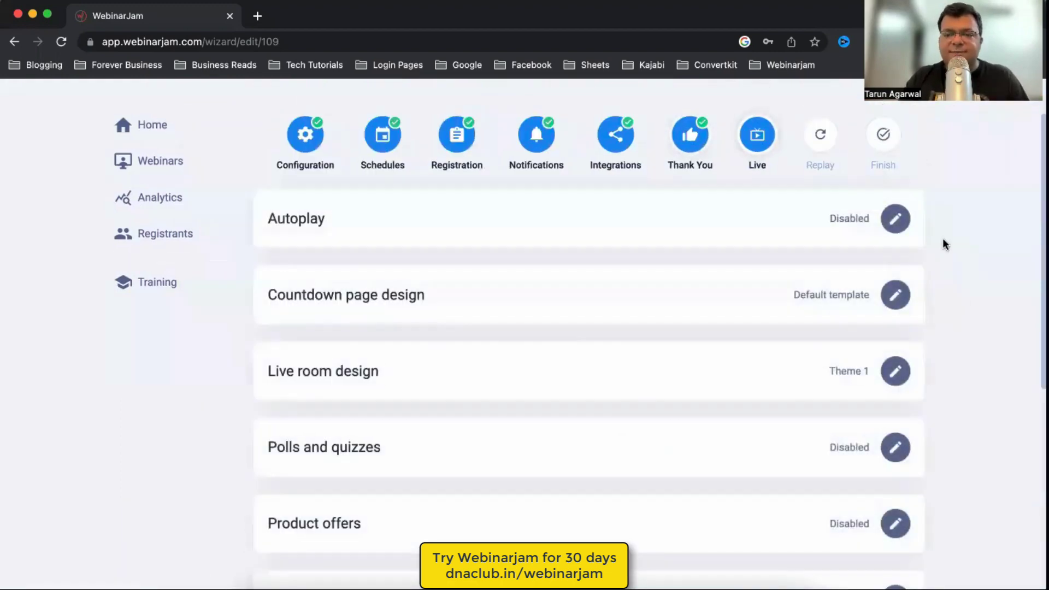
# - Examine the Autoplay options and the waiting room call to action text, and close them without changes
pyautogui.click(894, 219)
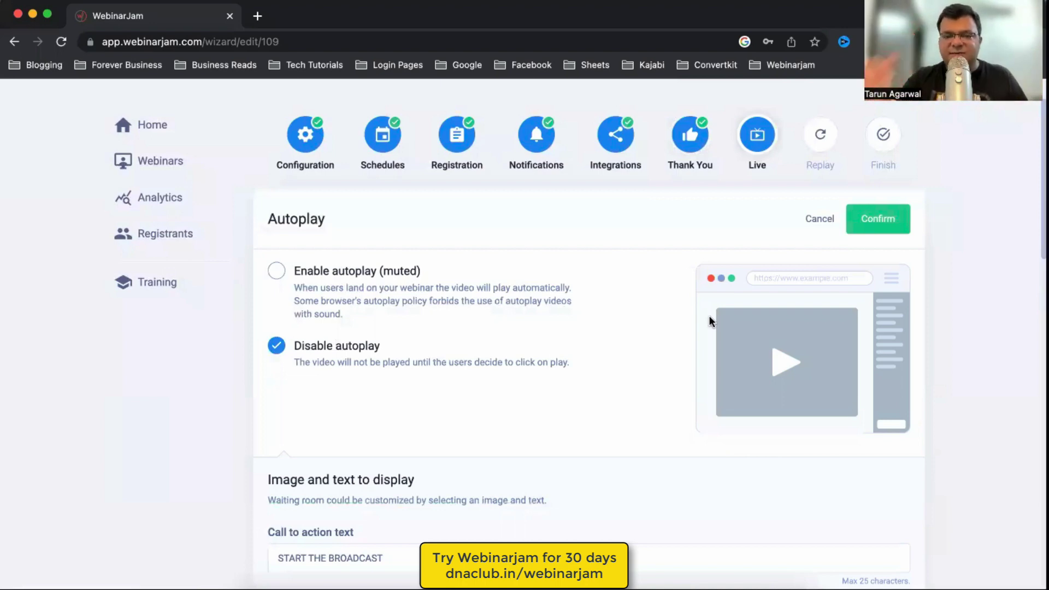
pyautogui.scroll(-1, 387, 457)
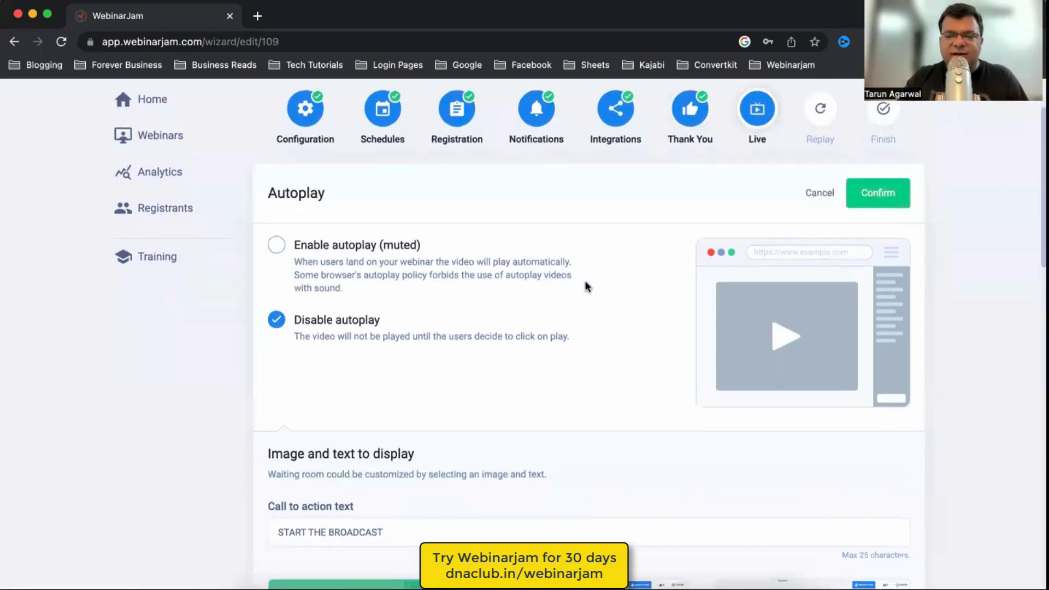
pyautogui.click(817, 193)
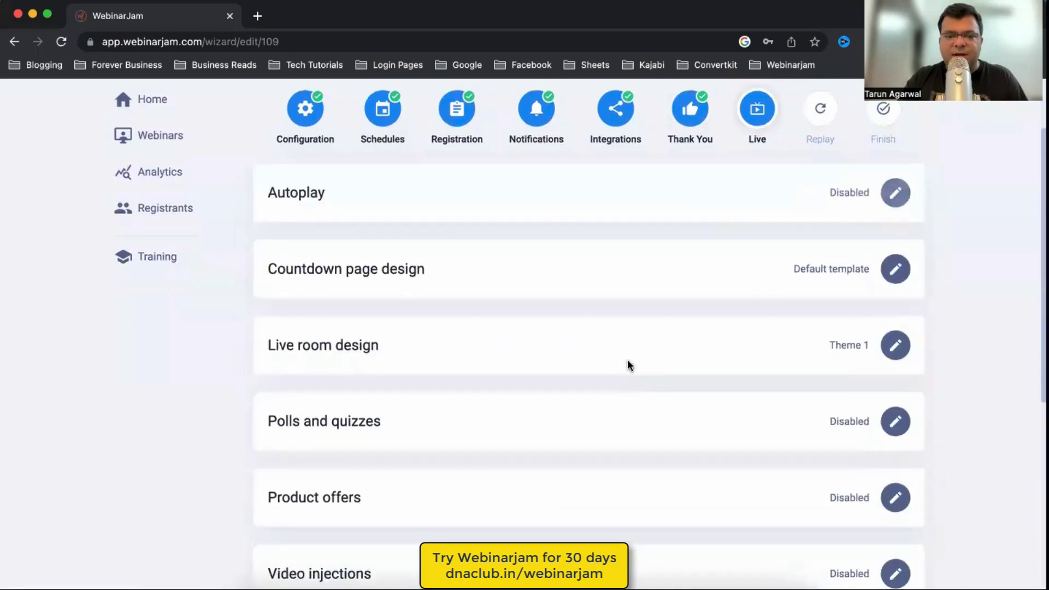
# - Browse the countdown page design templates and close the gallery without selecting one
pyautogui.click(903, 279)
pyautogui.scroll(-5, 817, 377)
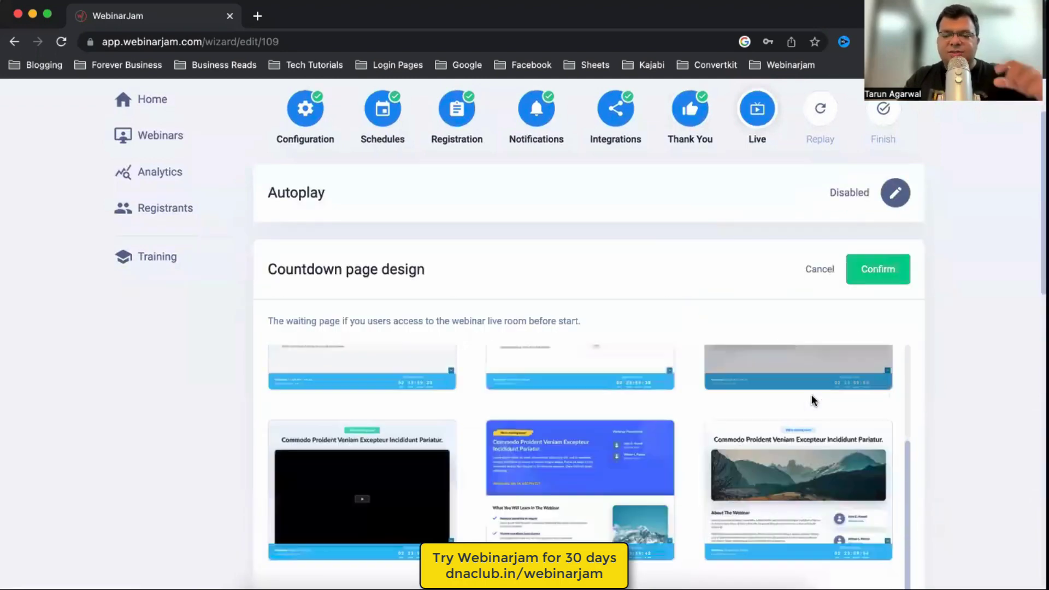
pyautogui.scroll(-3, 817, 396)
pyautogui.scroll(-1, 920, 376)
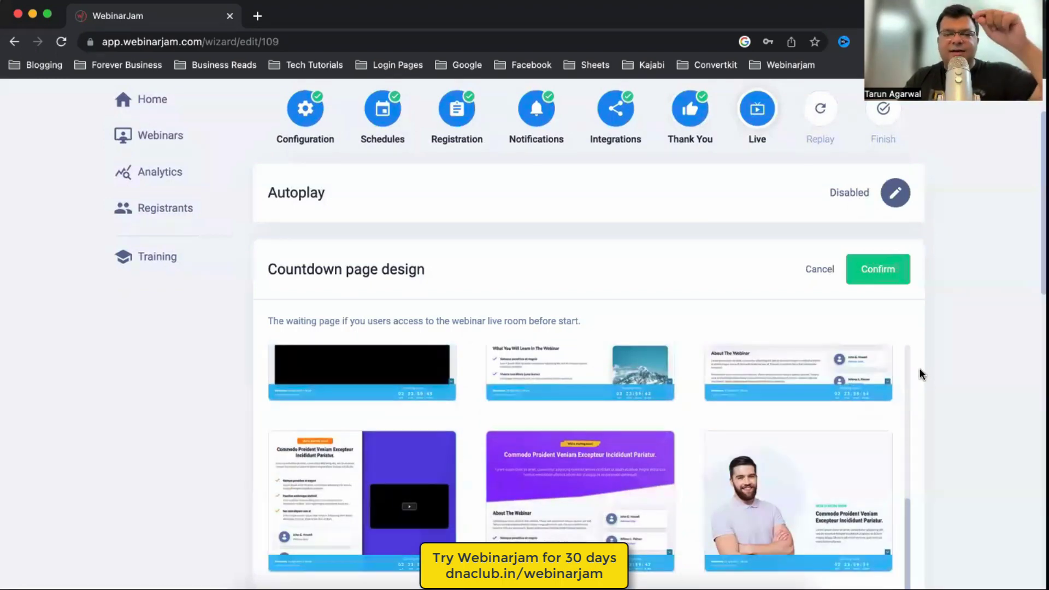
pyautogui.scroll(-4, 776, 415)
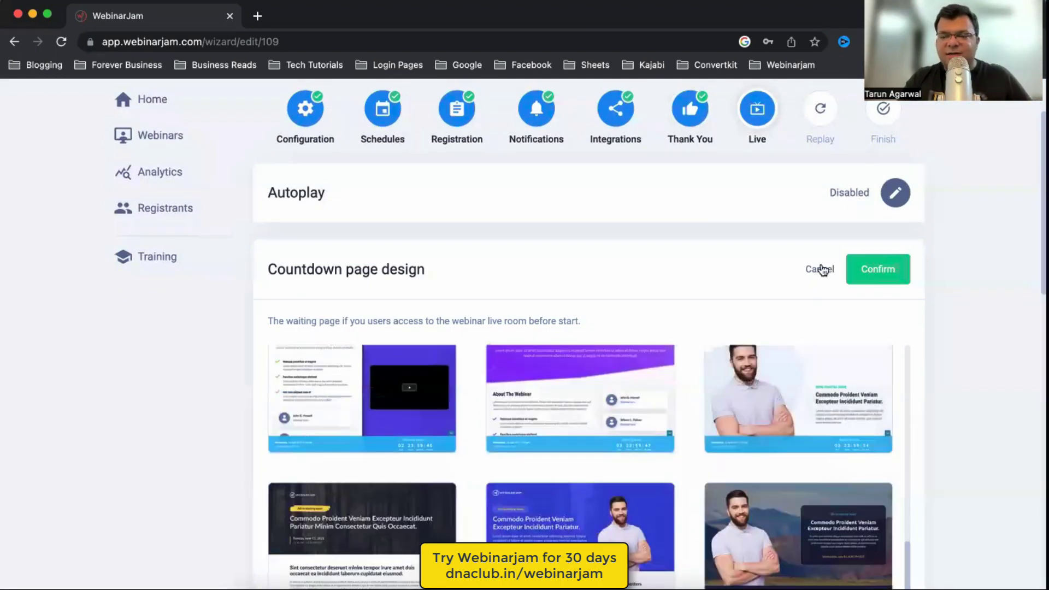
pyautogui.click(822, 269)
# - Browse the live room design themes, select the third theme with the blue background, and confirm it
pyautogui.scroll(-1, 906, 325)
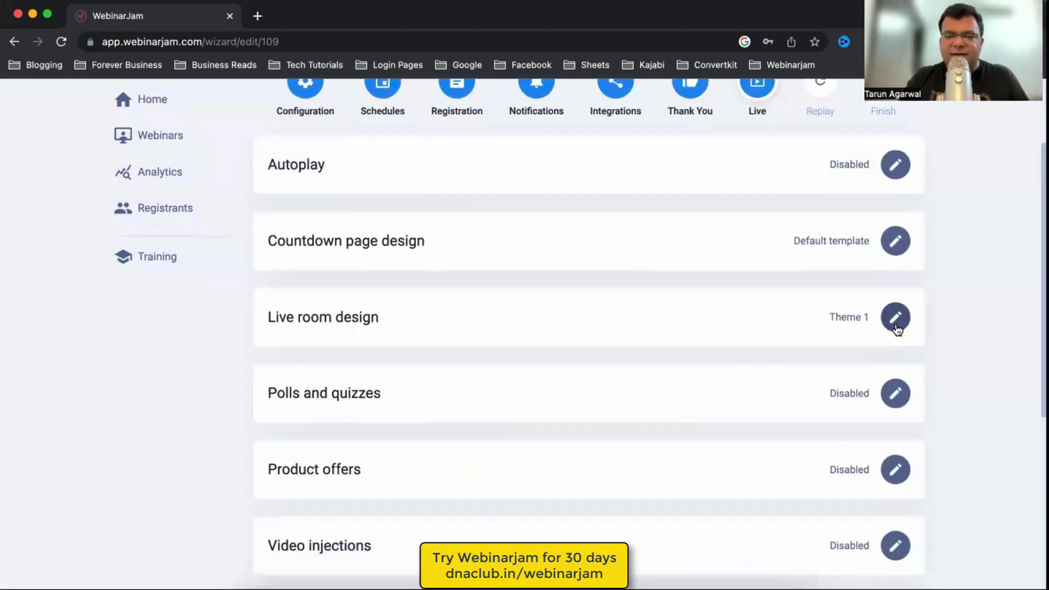
pyautogui.click(902, 328)
pyautogui.scroll(-8, 908, 328)
pyautogui.scroll(6, 957, 331)
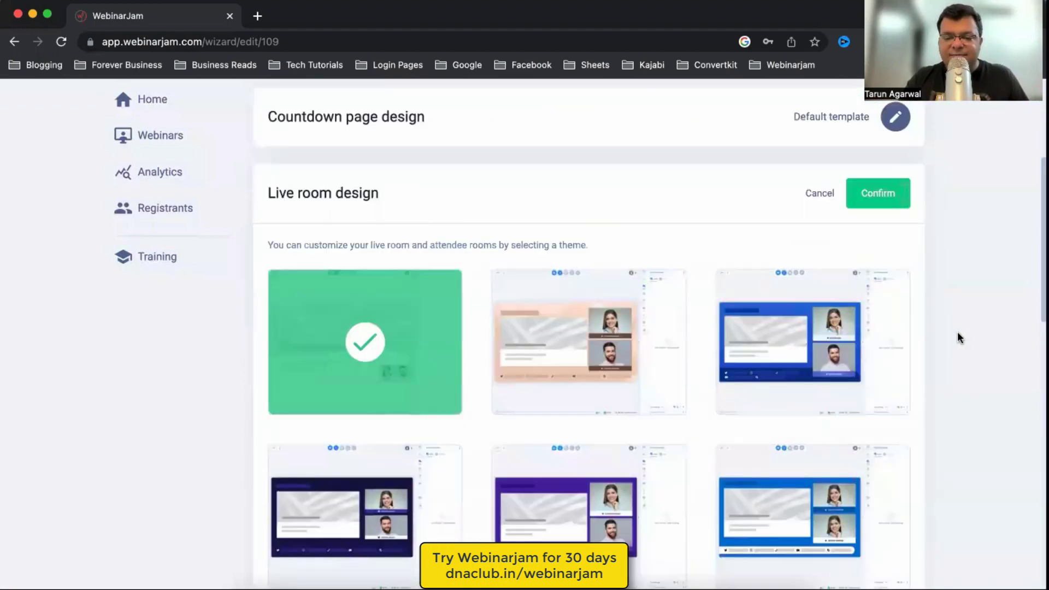
pyautogui.scroll(-1, 765, 368)
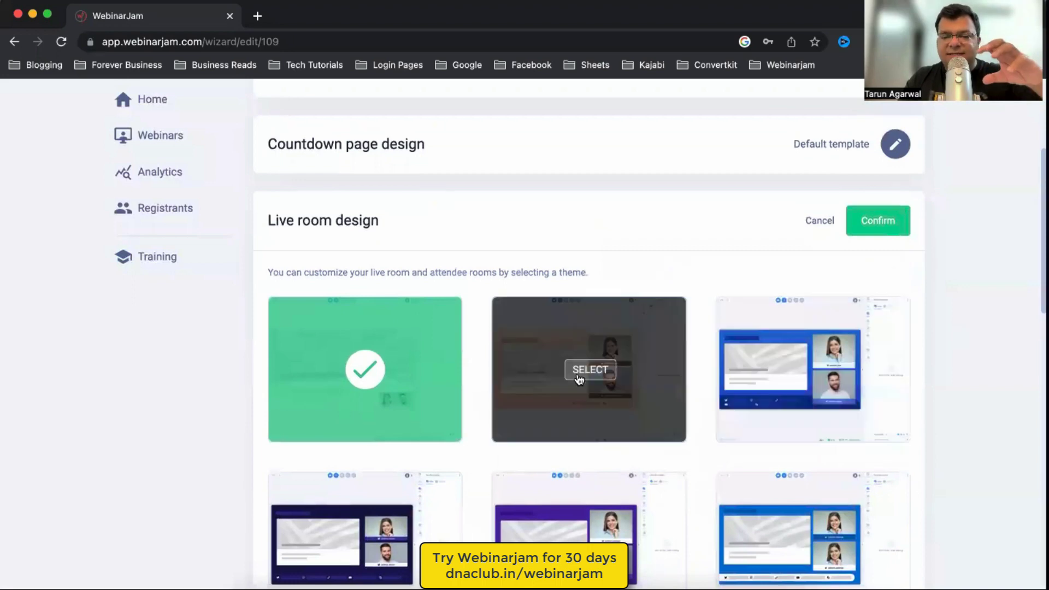
pyautogui.scroll(-5, 736, 428)
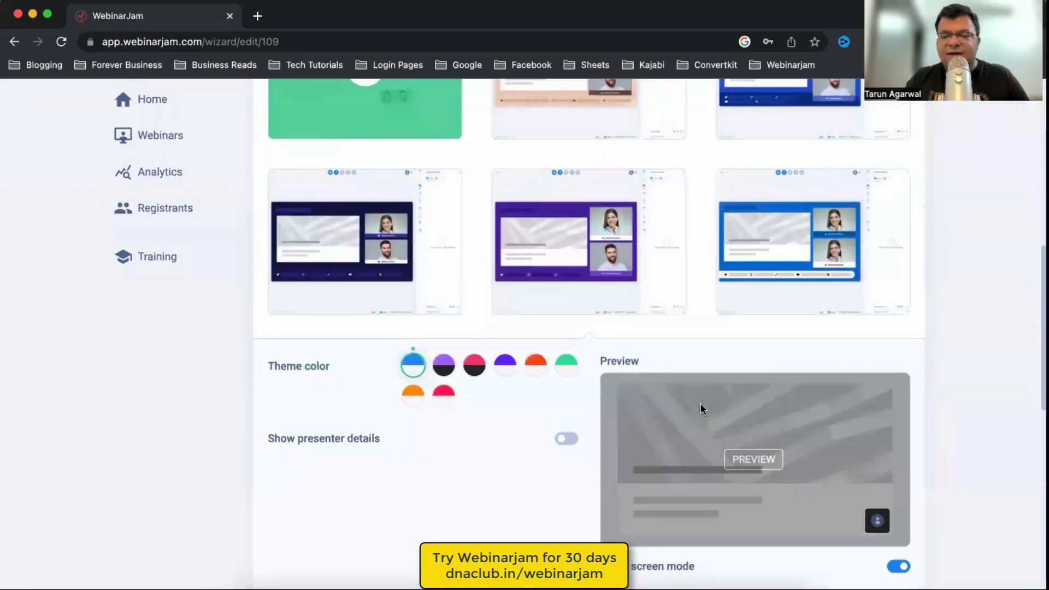
pyautogui.scroll(2, 847, 438)
pyautogui.scroll(3, 799, 237)
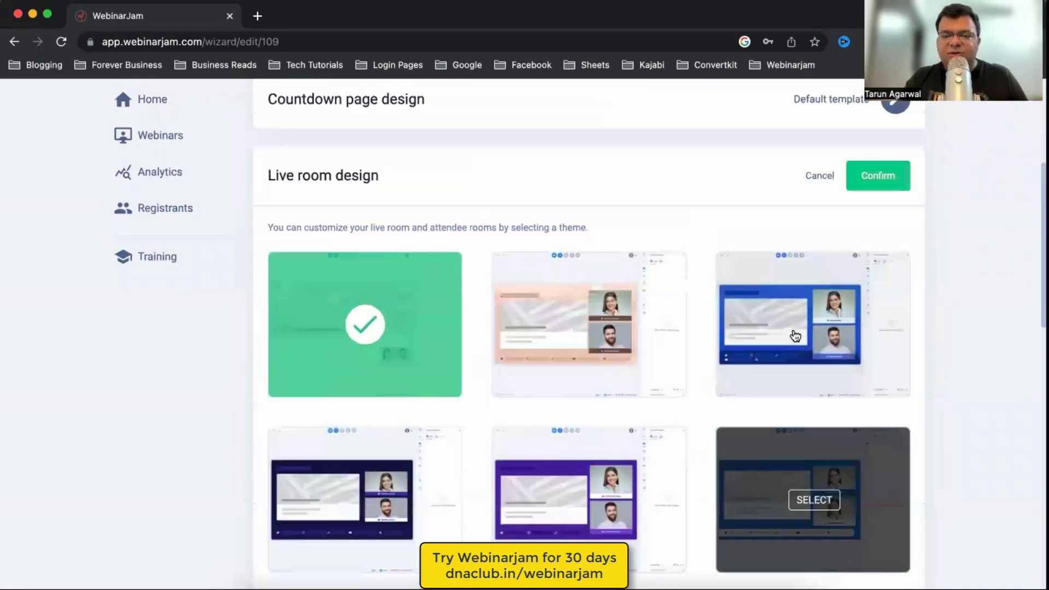
pyautogui.click(812, 354)
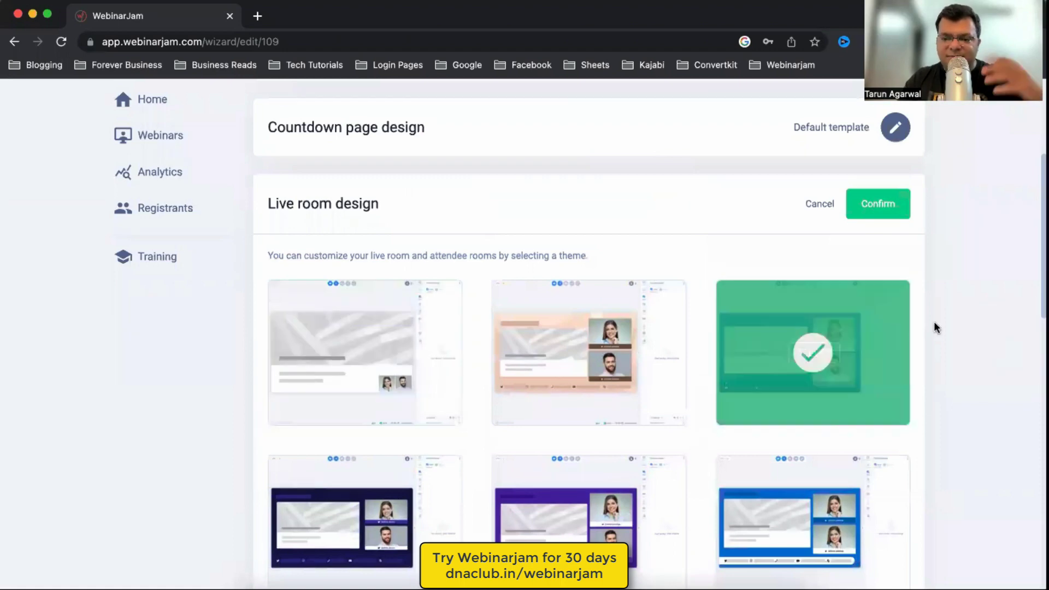
pyautogui.click(881, 210)
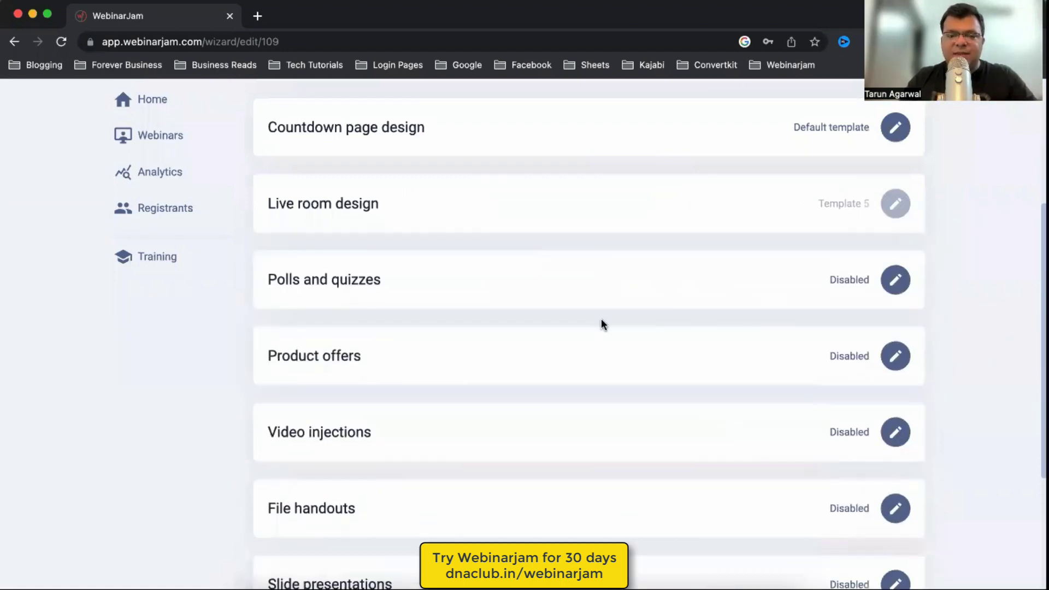
# - Start a new product offer for the live room and name it "DNA GOLD MEMBERSHIP"
pyautogui.scroll(-1, 488, 289)
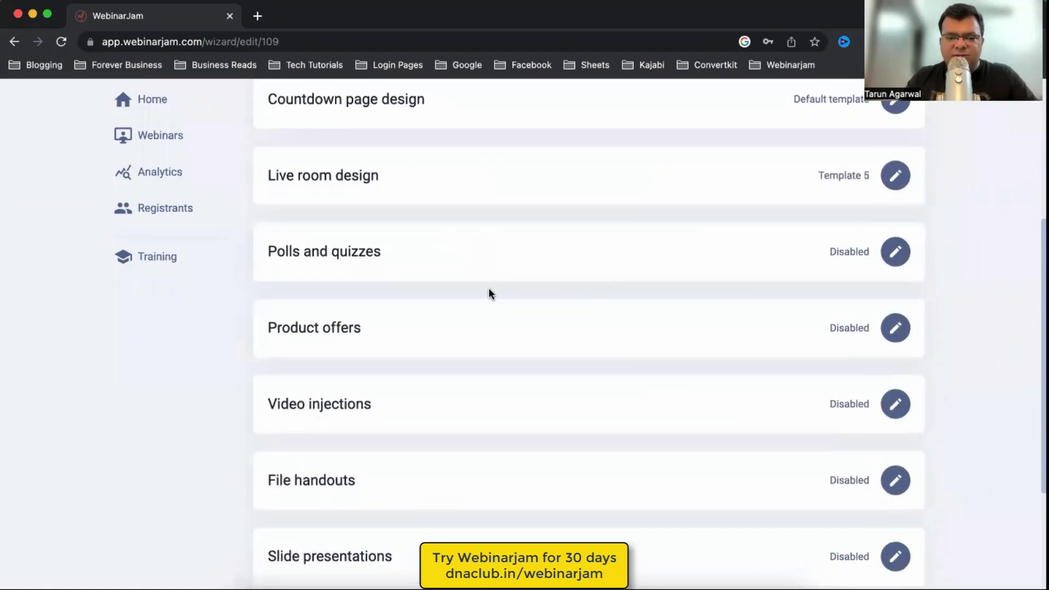
pyautogui.scroll(-5, 954, 327)
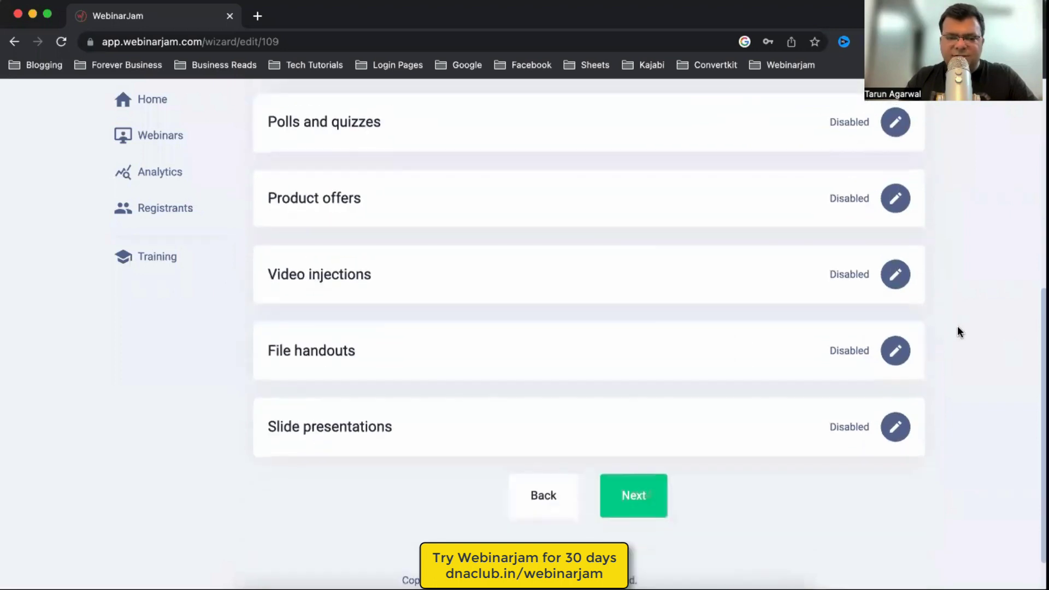
pyautogui.click(894, 202)
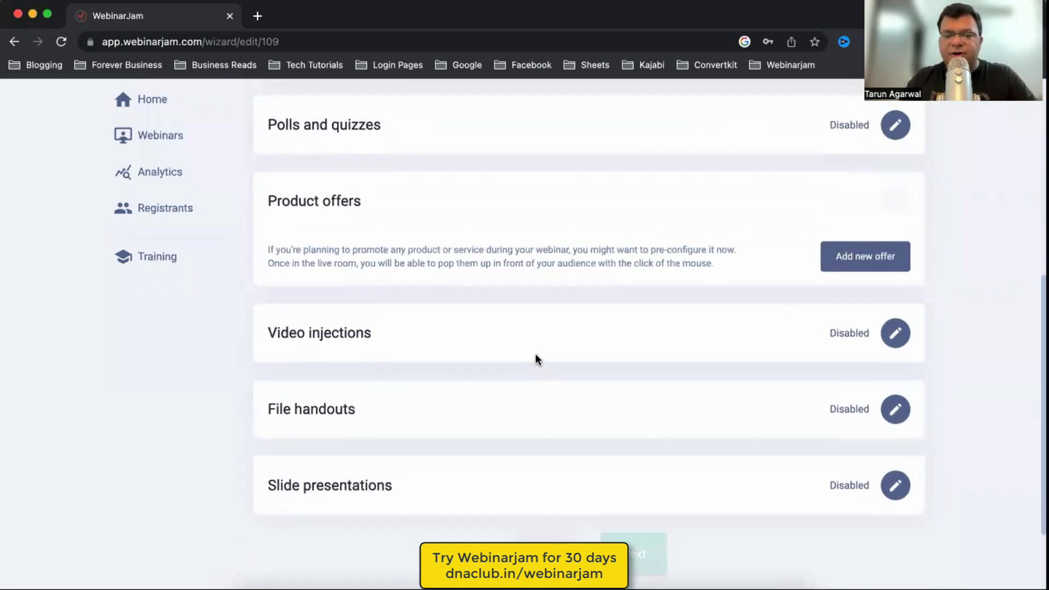
pyautogui.click(876, 263)
pyautogui.click(357, 214)
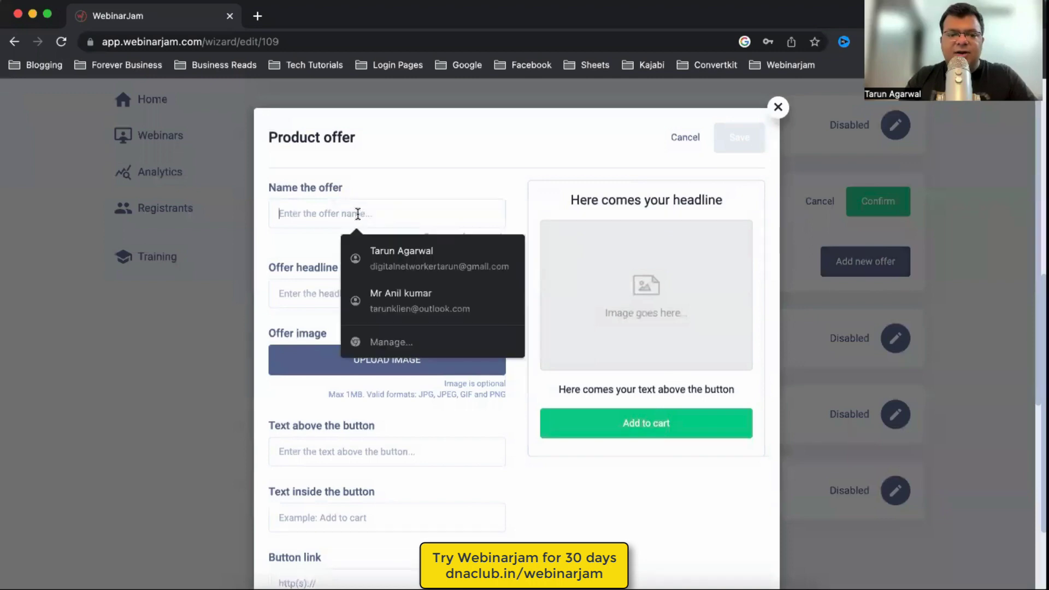
pyautogui.write('DNA GOLD MEMBERSHIP')
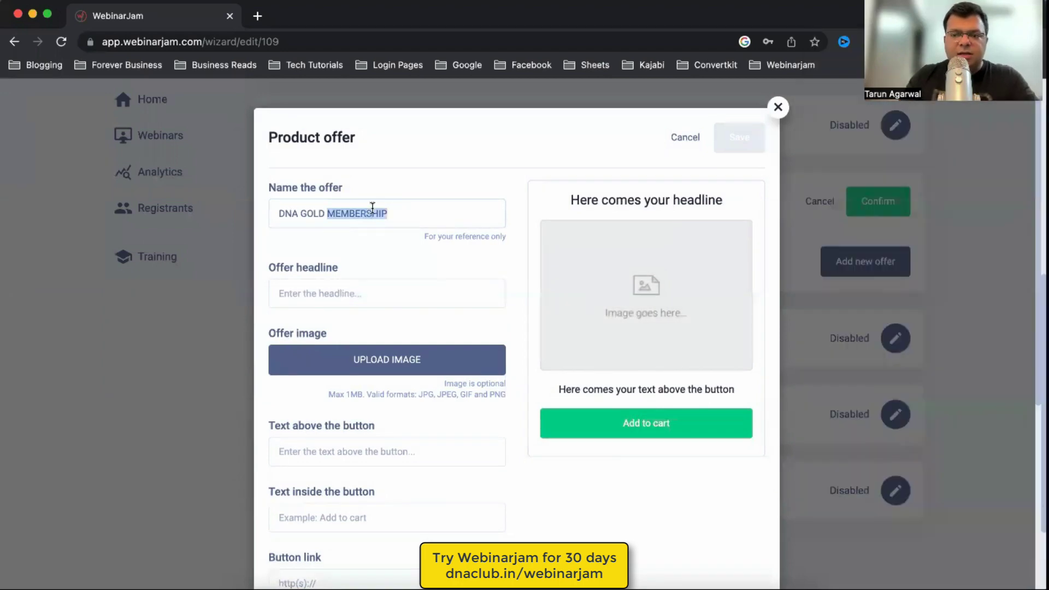
# - Copy the offer name into the offer headline and extend it to "DNA GOLD MEMBERSHIP - OFFER"
pyautogui.tripleClick(371, 212)
pyautogui.hotkey('ctrl', 'c')
pyautogui.click(367, 293)
pyautogui.hotkey('ctrl', 'v')
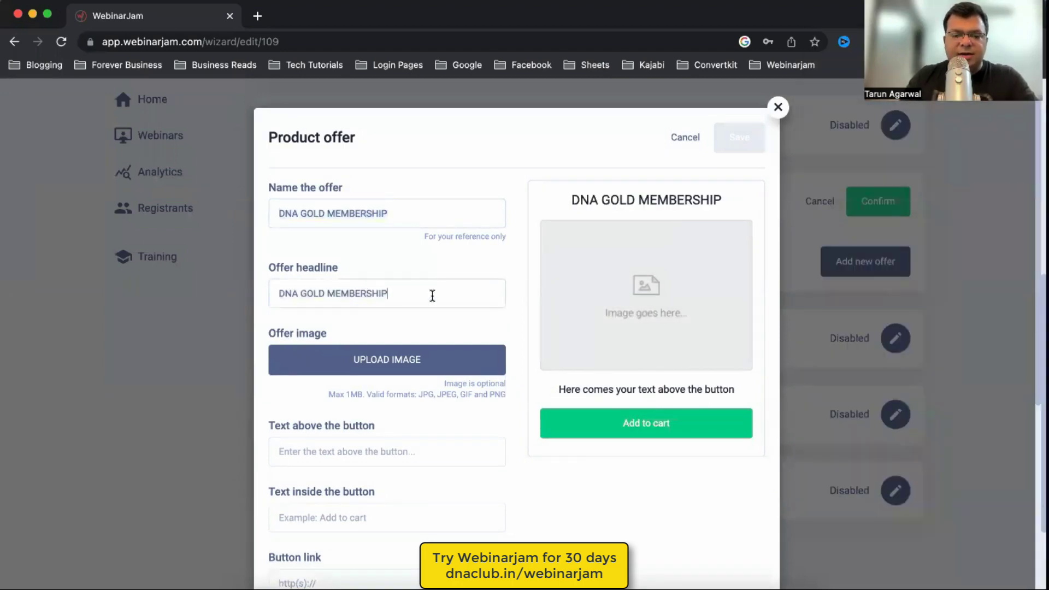
pyautogui.write('- OFFER')
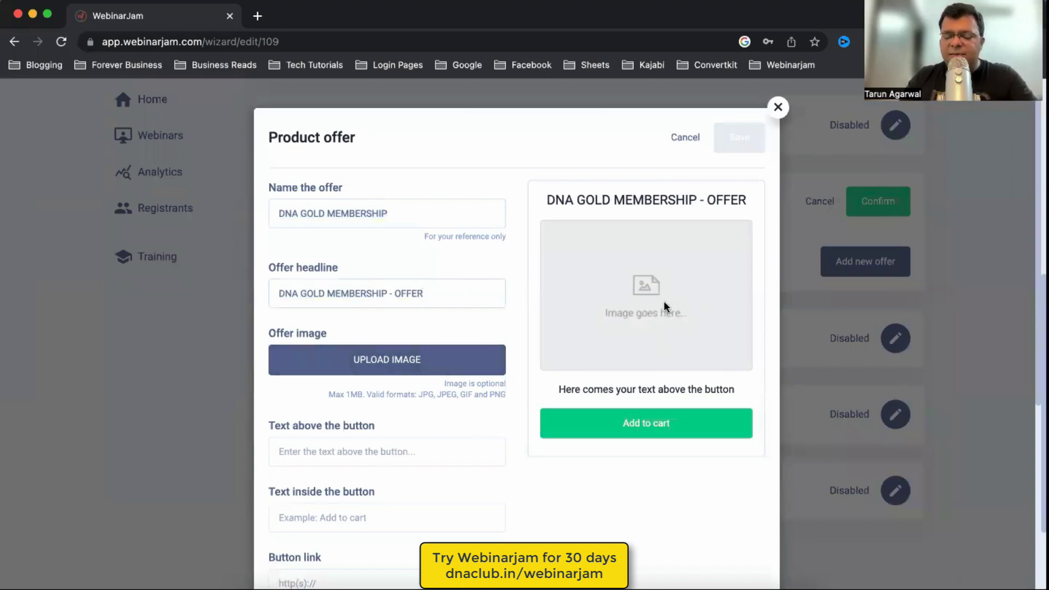
pyautogui.click(688, 265)
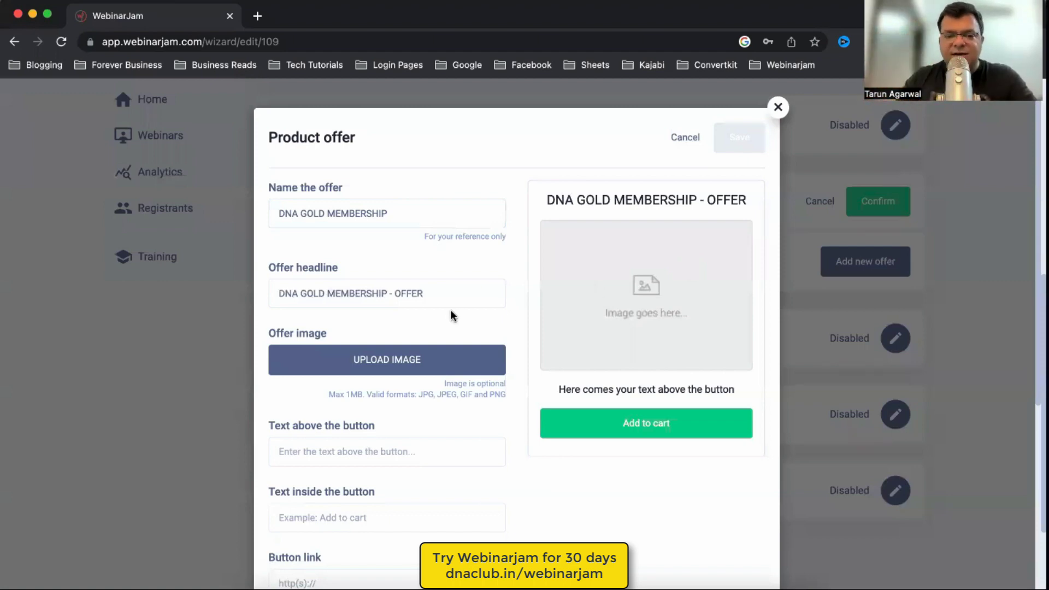
# - Set the text above the offer's button to "ONLY FOR FIRST 10 PEOPLE"
pyautogui.scroll(-3, 486, 358)
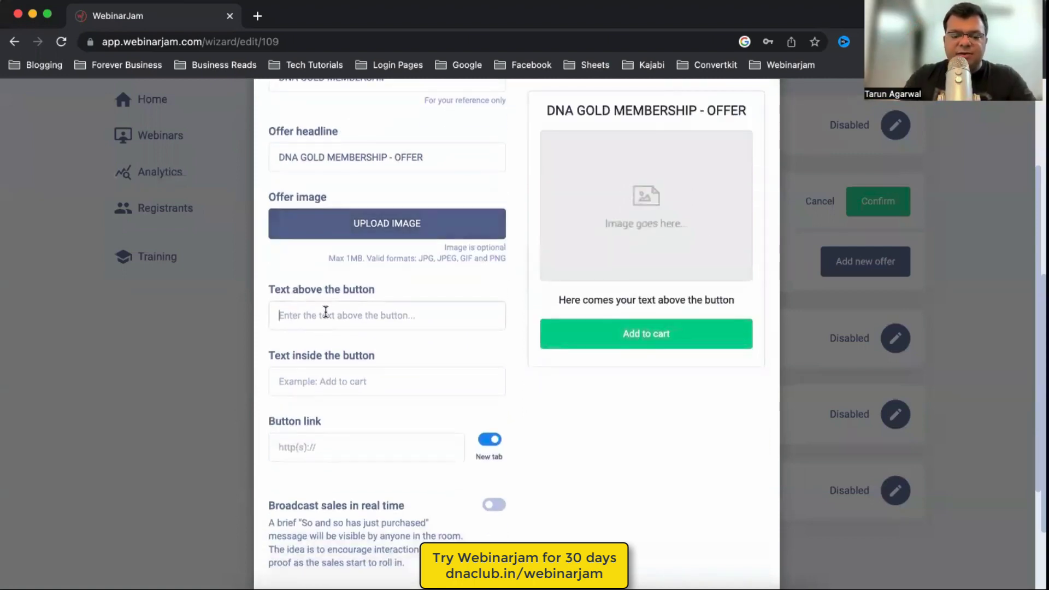
pyautogui.write('ONLY FO')
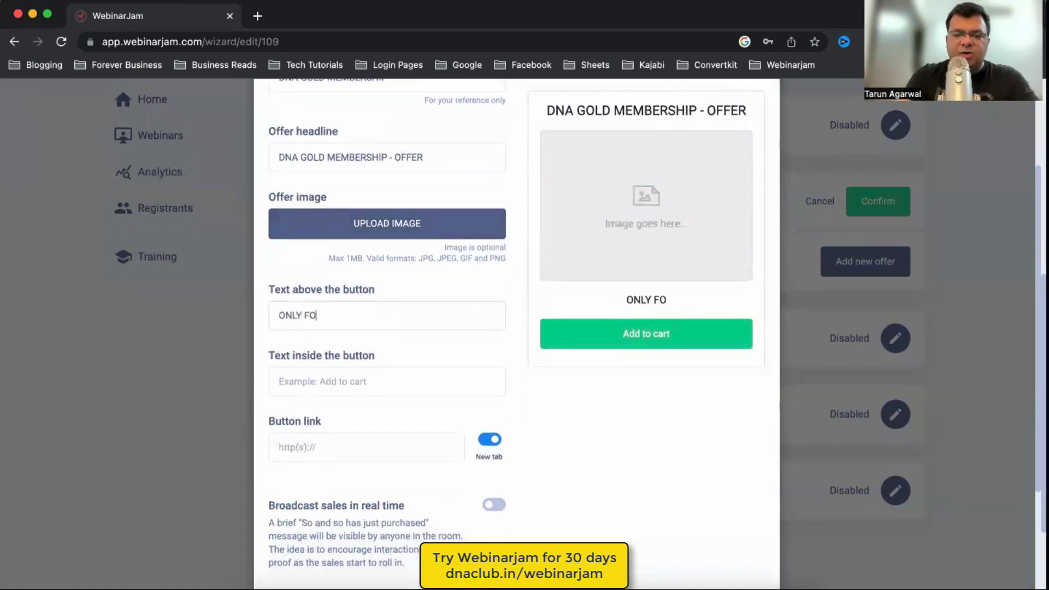
pyautogui.write('R FIER')
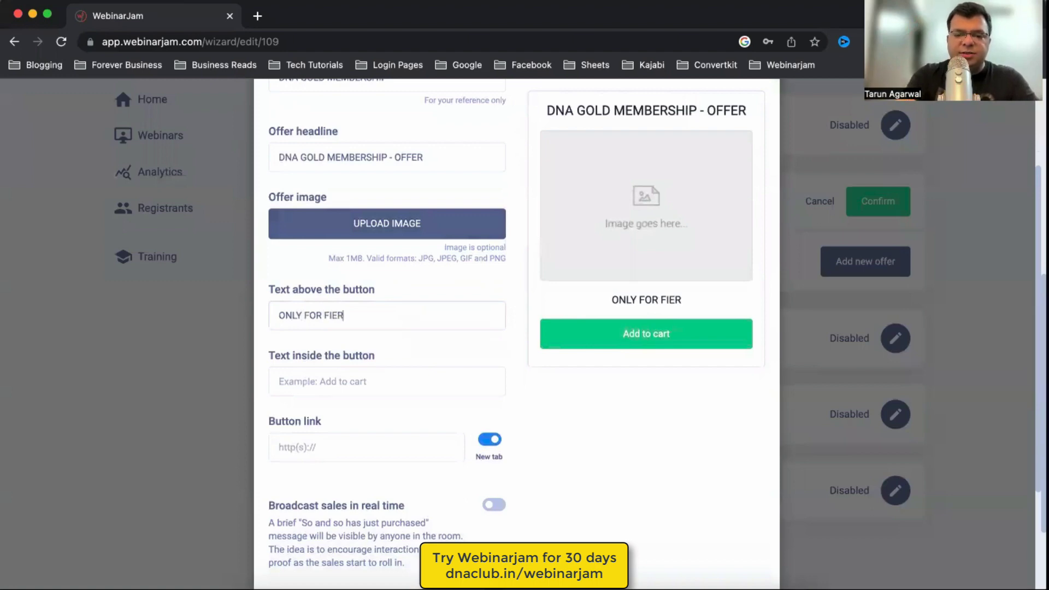
pyautogui.press('BackSpace')
pyautogui.press('BackSpace')
pyautogui.write('RST Q0')
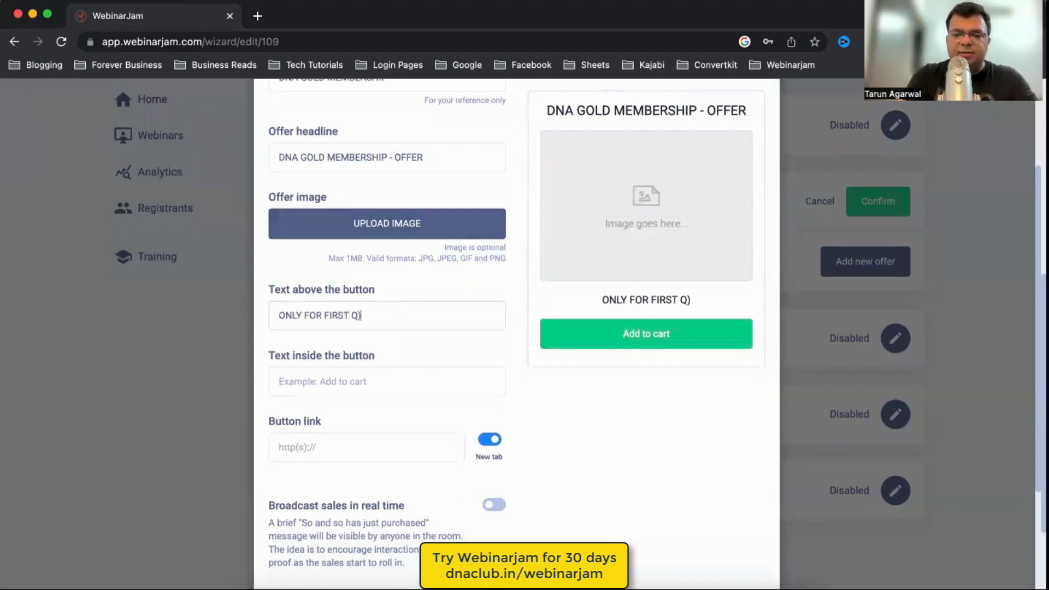
pyautogui.press('BackSpace')
pyautogui.press('BackSpace')
pyautogui.press('BackSpace')
pyautogui.write('q0')
pyautogui.press('BackSpace')
pyautogui.press('BackSpace')
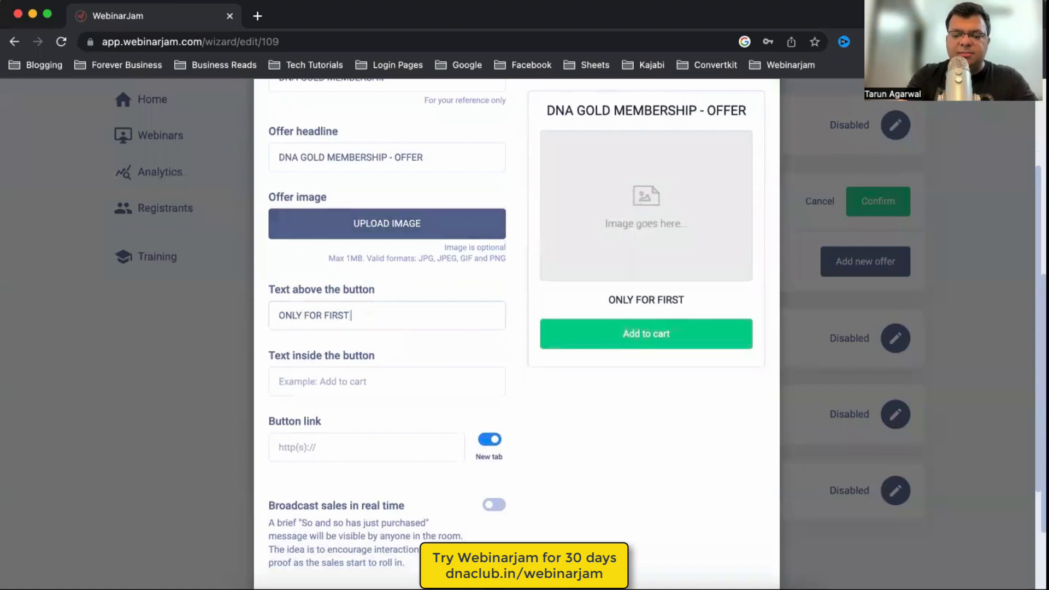
pyautogui.write('10 PEOPLE')
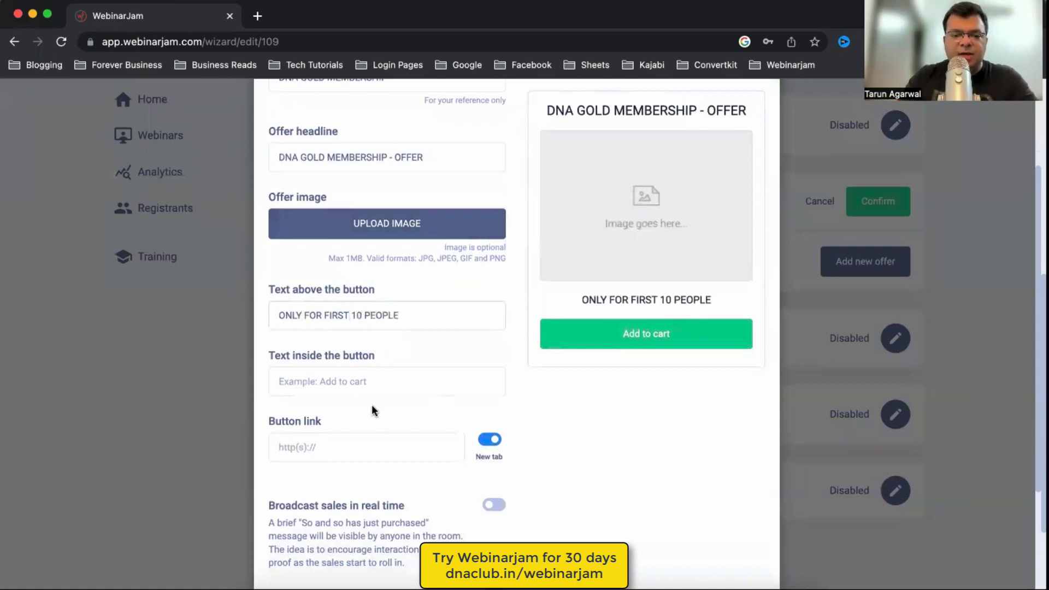
# - Set the text inside the offer's button to "GET OFFER" and leave the button link empty
pyautogui.click(468, 381)
pyautogui.write('GET')
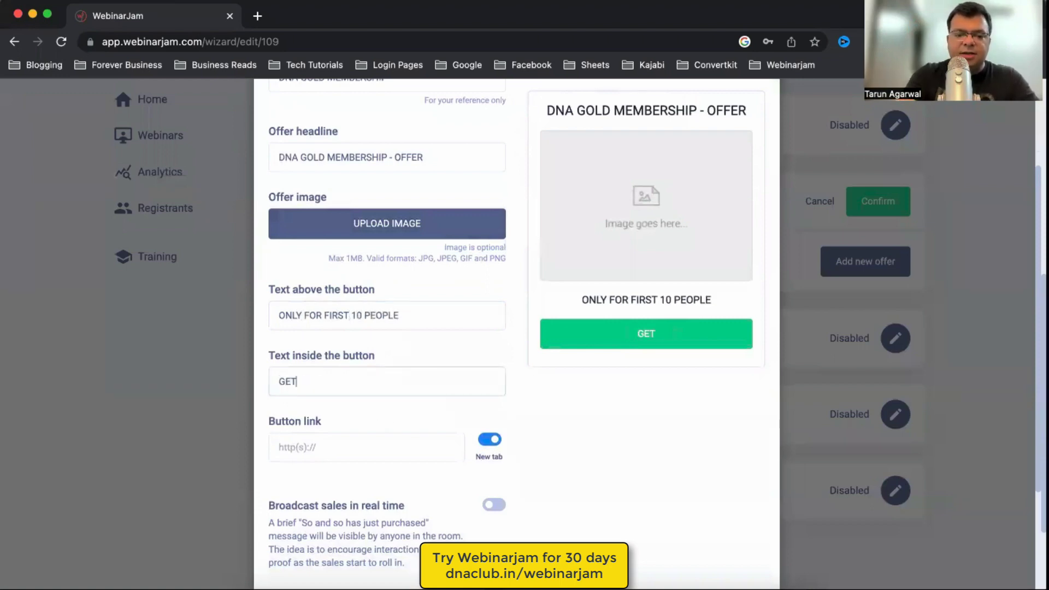
pyautogui.write(' OFFER')
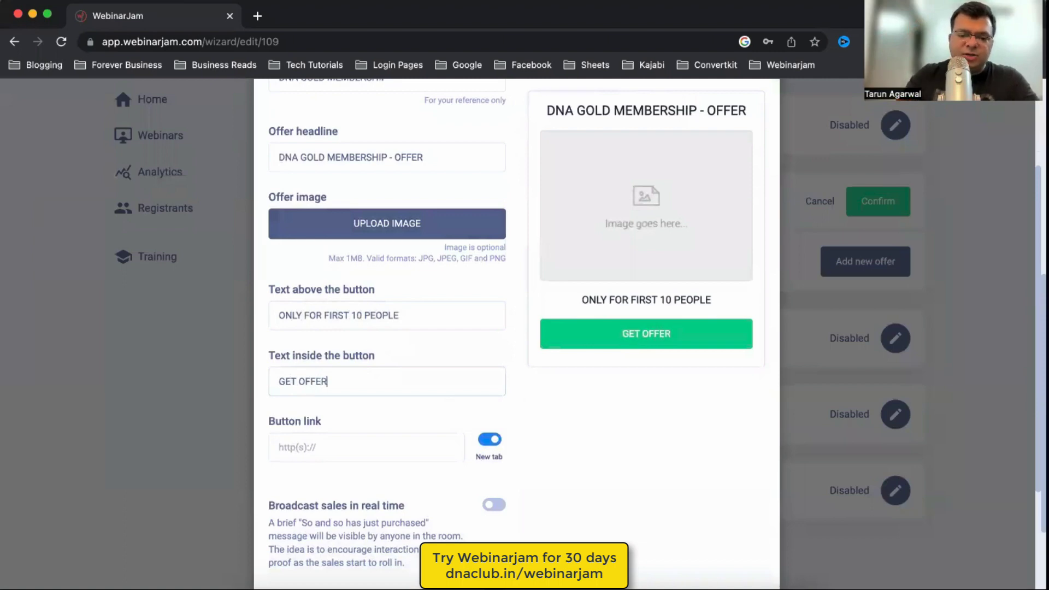
pyautogui.click(353, 444)
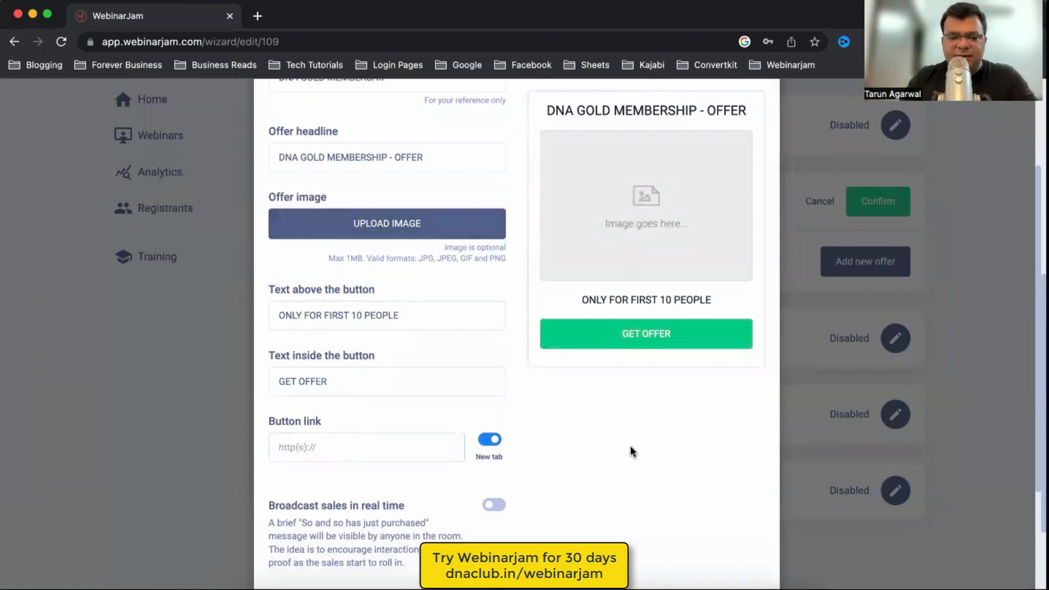
# - Try the offer's scarcity option, switch it off again, and apply urgency with a 15-minute countdown
pyautogui.scroll(-1, 425, 454)
pyautogui.scroll(-5, 601, 447)
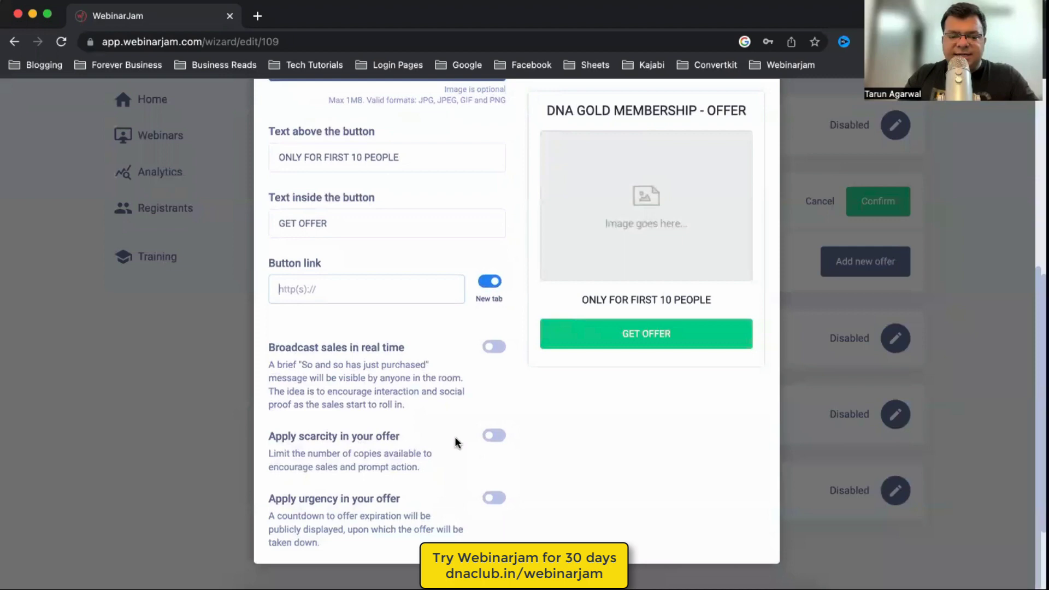
pyautogui.click(497, 436)
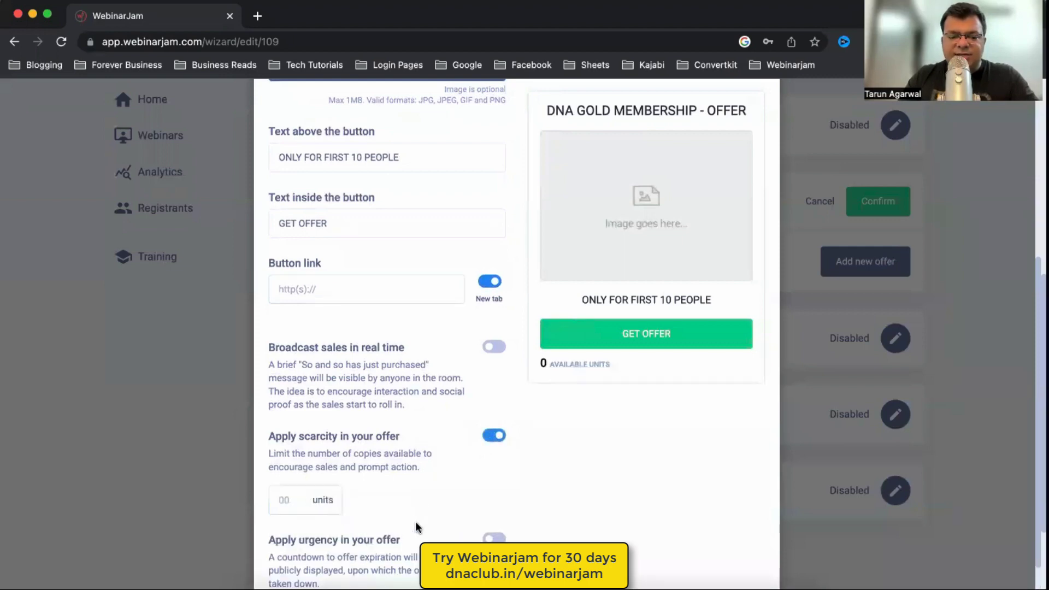
pyautogui.scroll(-2, 437, 513)
pyautogui.click(497, 499)
pyautogui.click(495, 395)
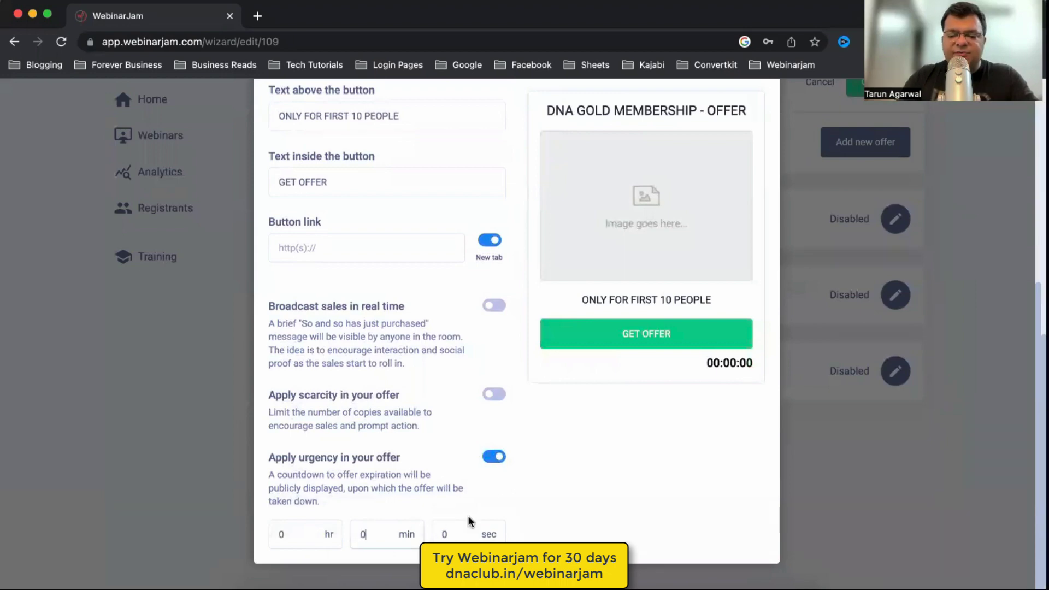
pyautogui.write('15')
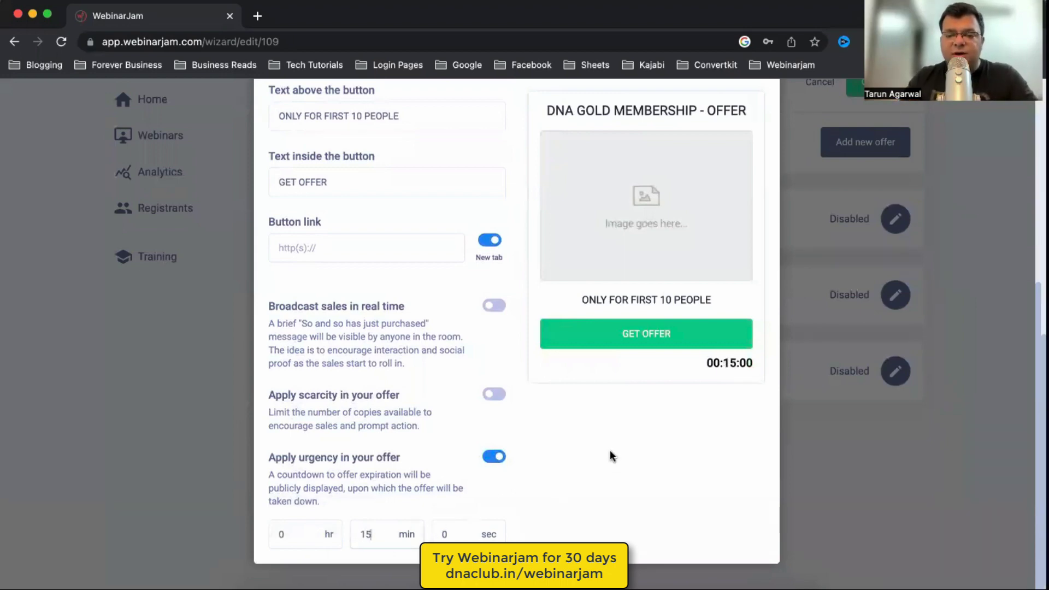
pyautogui.moveTo(709, 363); pyautogui.dragTo(756, 363)
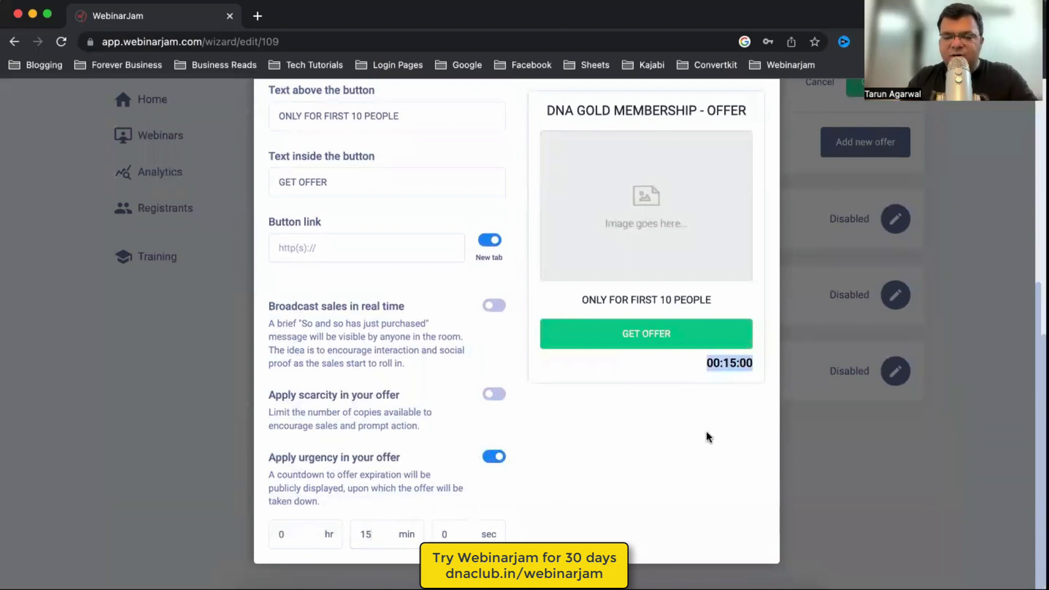
# - Discard the draft product offer, confirming the section without offers, and continue to the Replay stage
pyautogui.scroll(5, 680, 469)
pyautogui.click(685, 111)
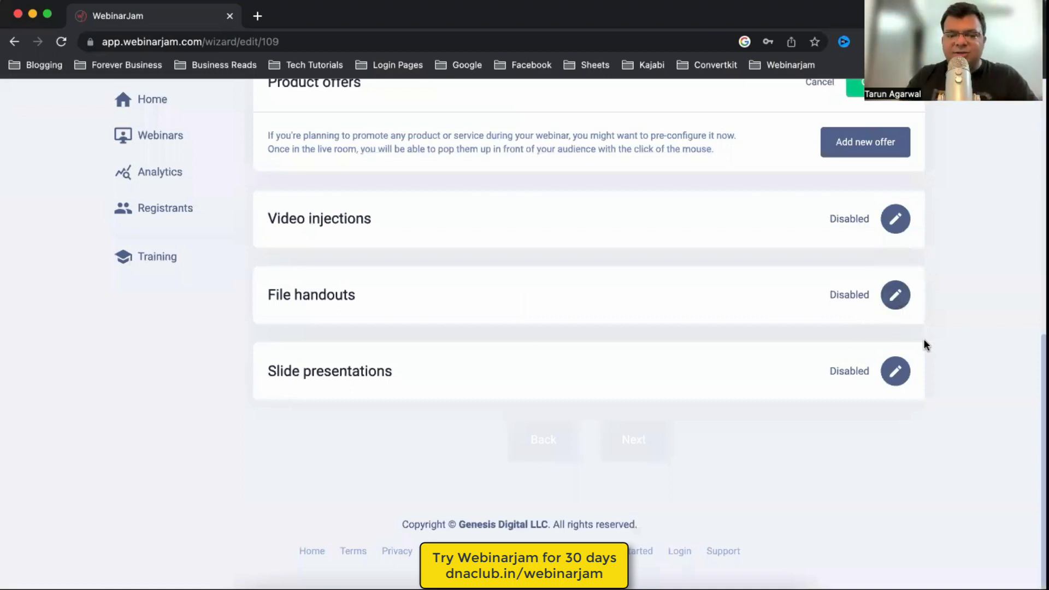
pyautogui.scroll(1, 862, 237)
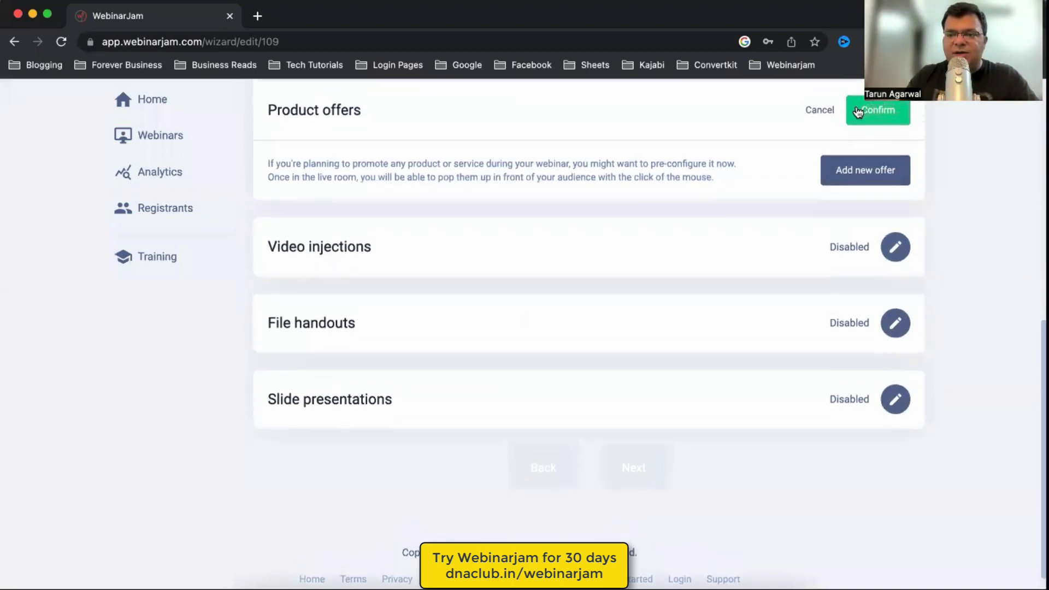
pyautogui.click(876, 111)
pyautogui.click(650, 451)
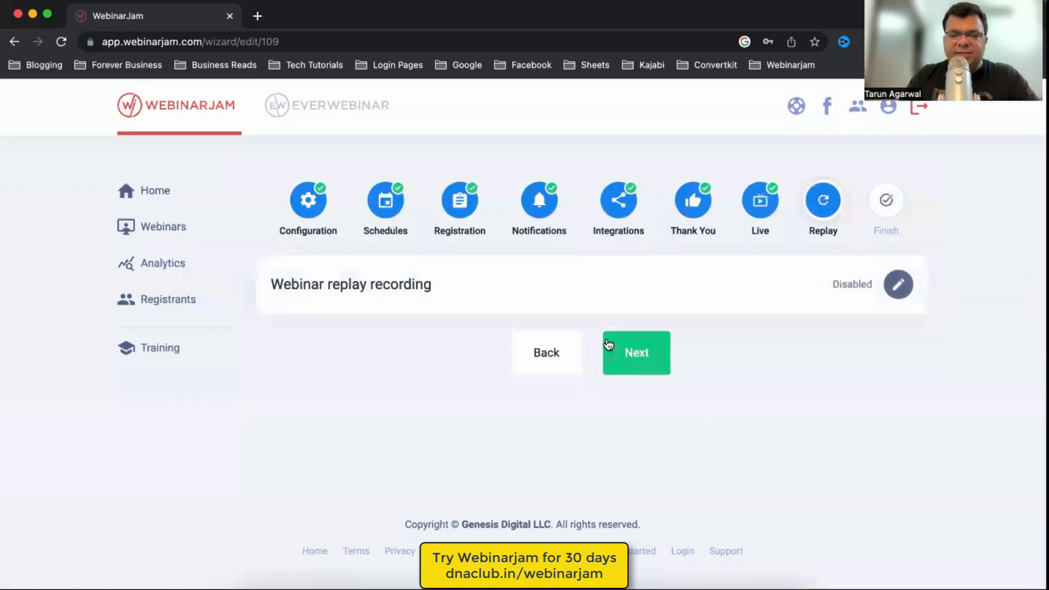
# - Allow access to the webinar's replay page and confirm the replay recording setting
pyautogui.click(899, 284)
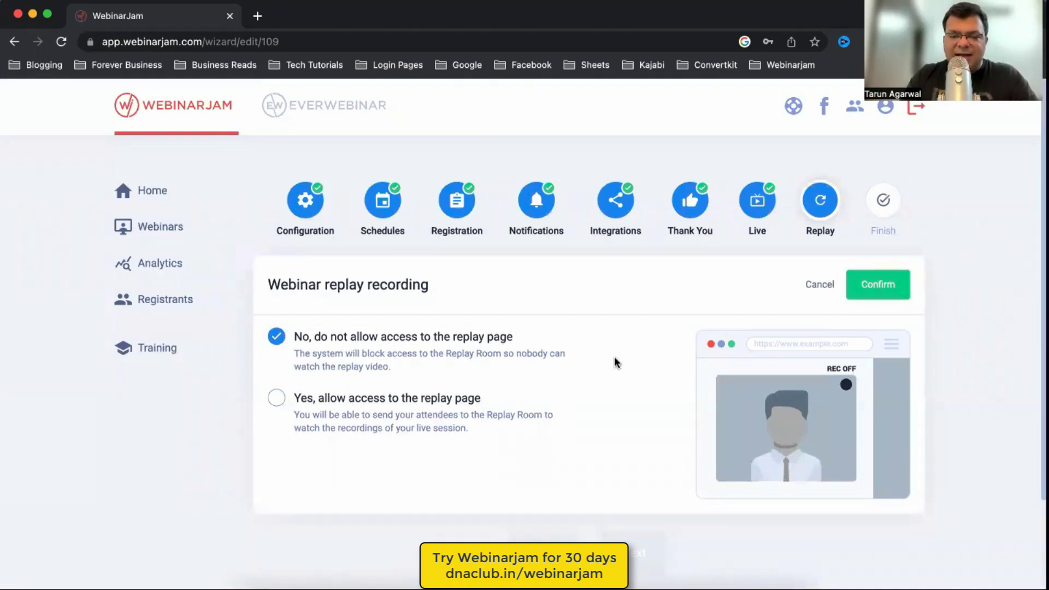
pyautogui.click(276, 398)
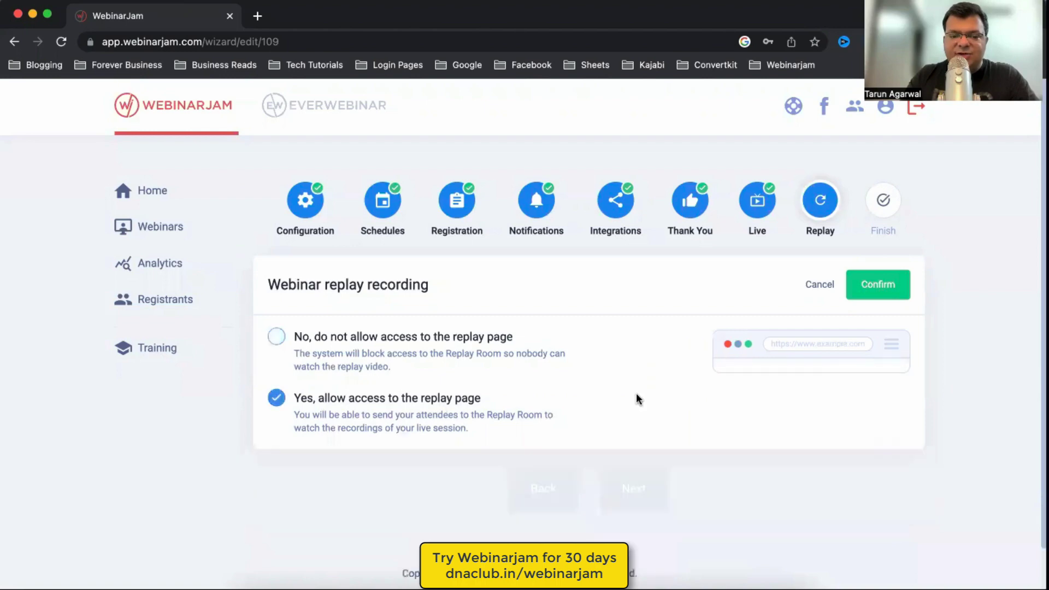
pyautogui.scroll(-2, 636, 395)
pyautogui.scroll(-2, 636, 395)
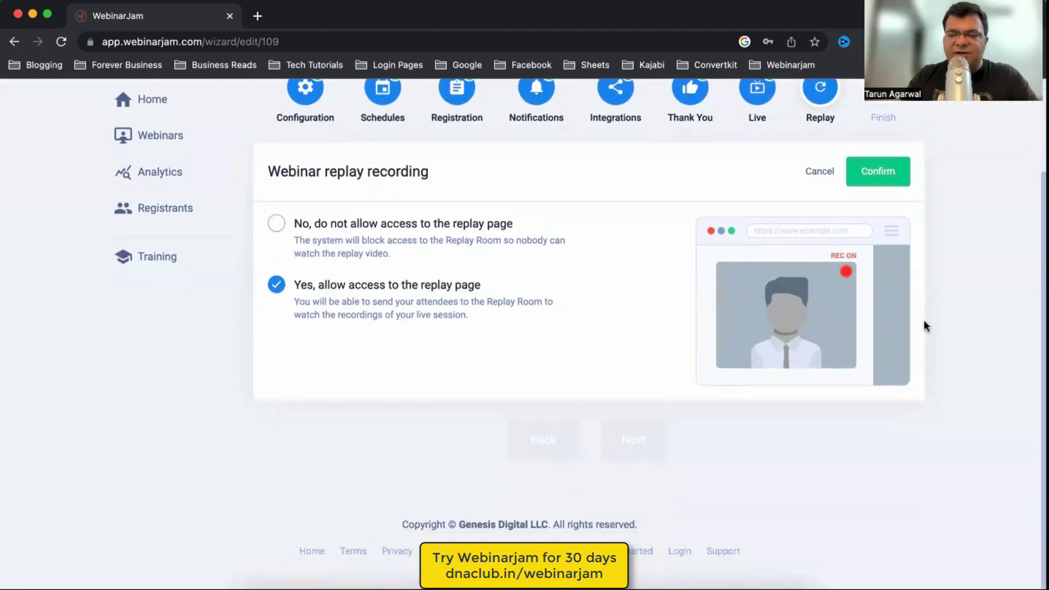
pyautogui.click(880, 176)
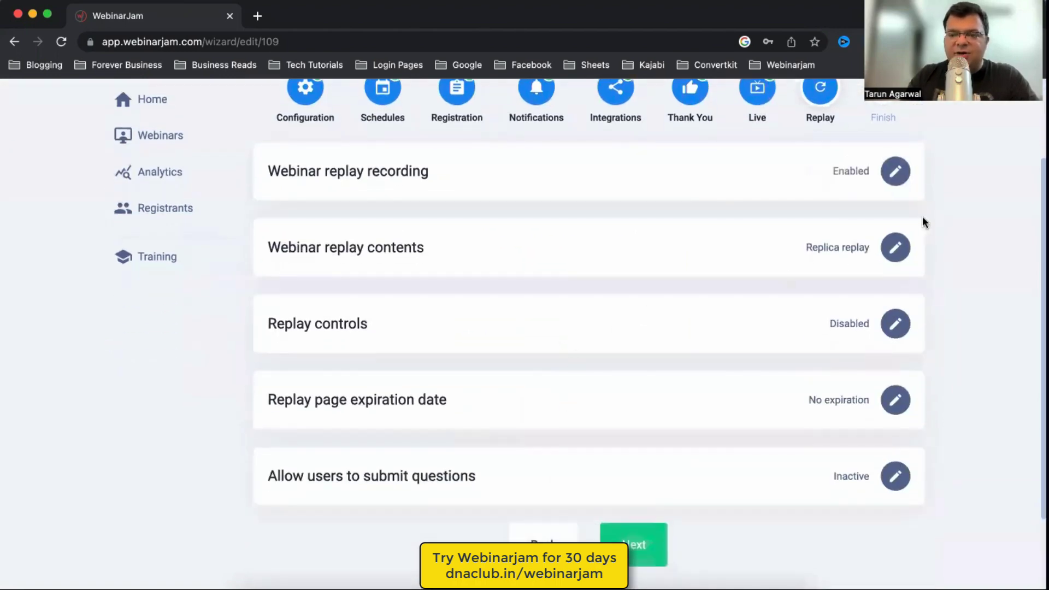
# - Review the webinar replay contents options and the replay controls options, leaving both sections without changes
pyautogui.click(895, 249)
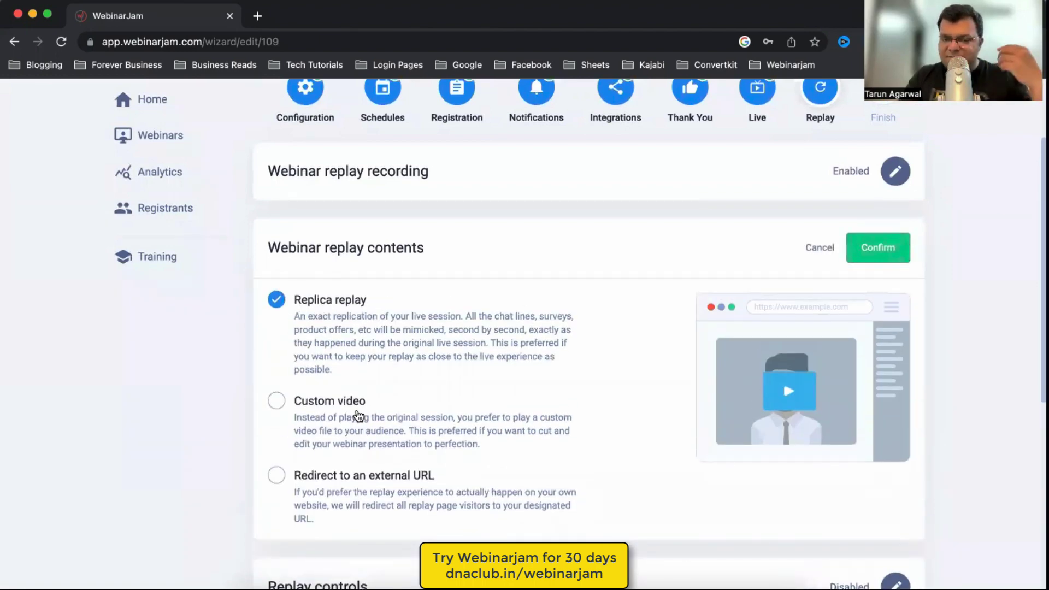
pyautogui.click(848, 255)
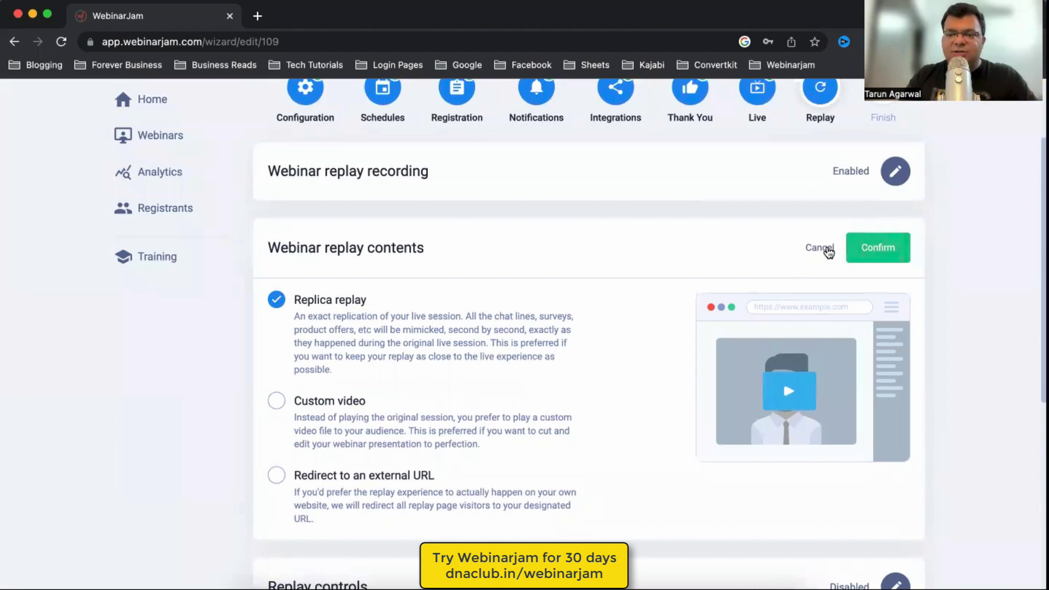
pyautogui.click(898, 328)
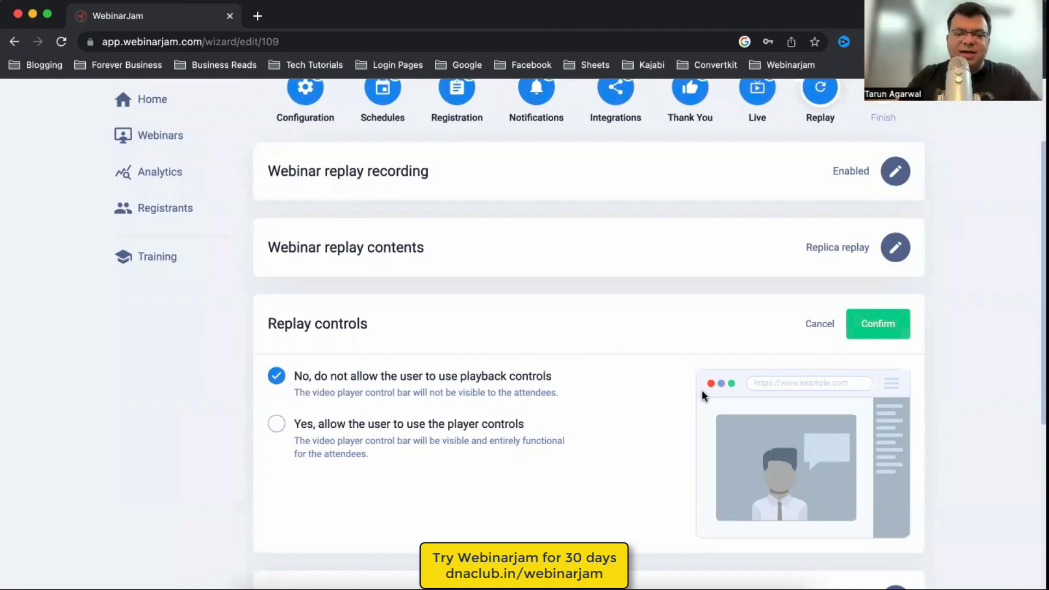
pyautogui.click(819, 325)
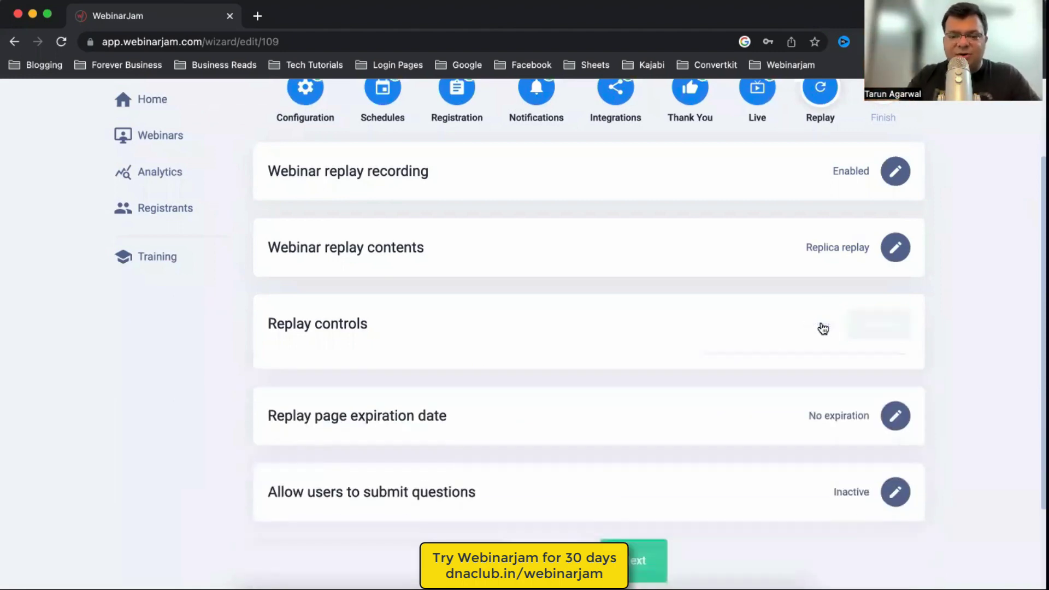
# - Set the replay page to expire 24 hours after the live session and confirm the expiration date
pyautogui.scroll(-2, 533, 370)
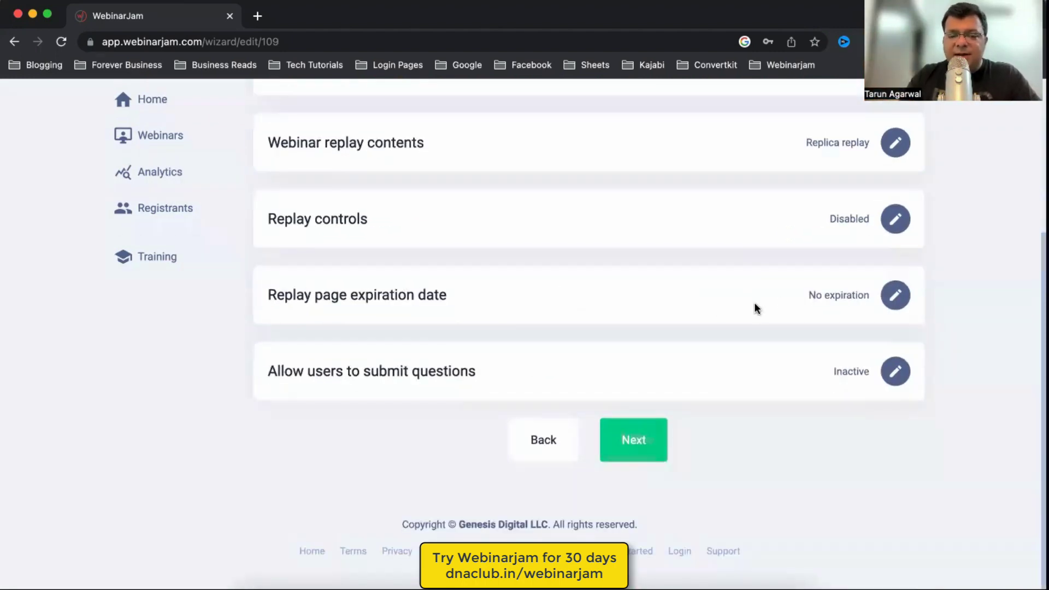
pyautogui.click(893, 295)
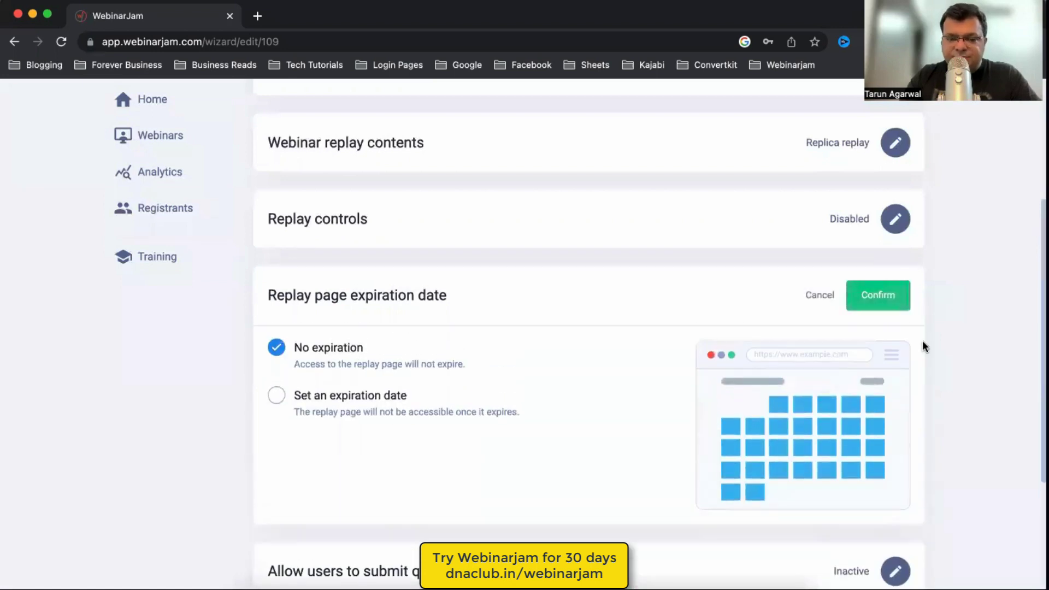
pyautogui.scroll(-1, 405, 393)
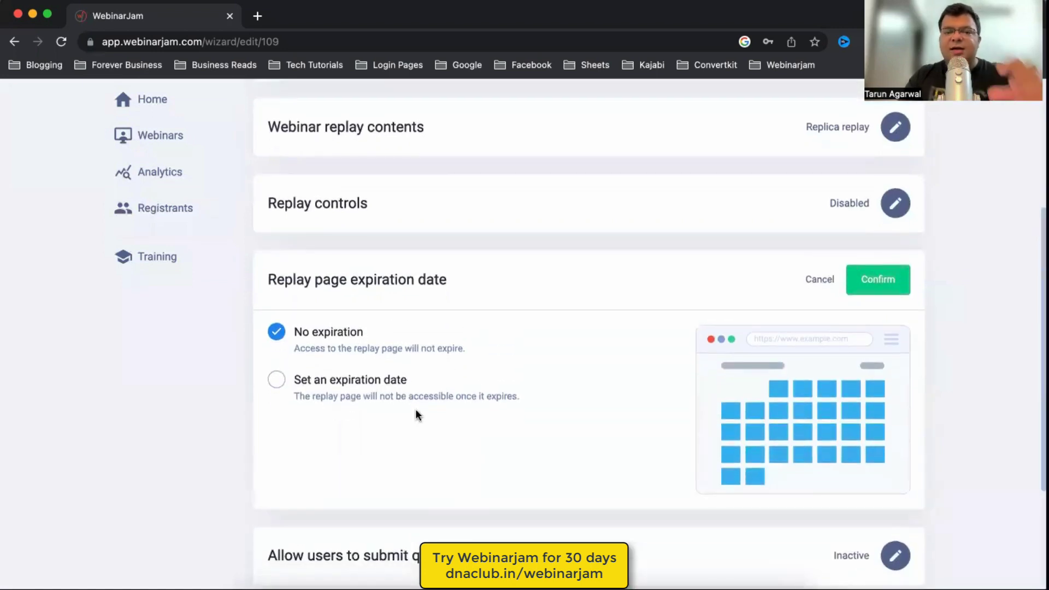
pyautogui.click(276, 379)
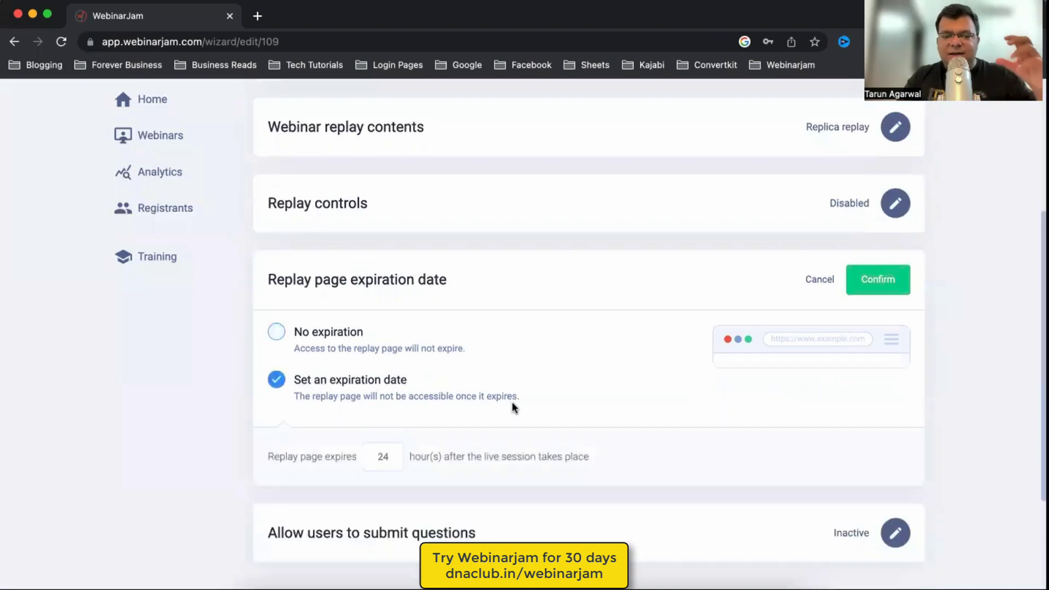
pyautogui.scroll(-1, 539, 407)
pyautogui.scroll(-1, 412, 451)
pyautogui.moveTo(397, 503); pyautogui.dragTo(338, 502)
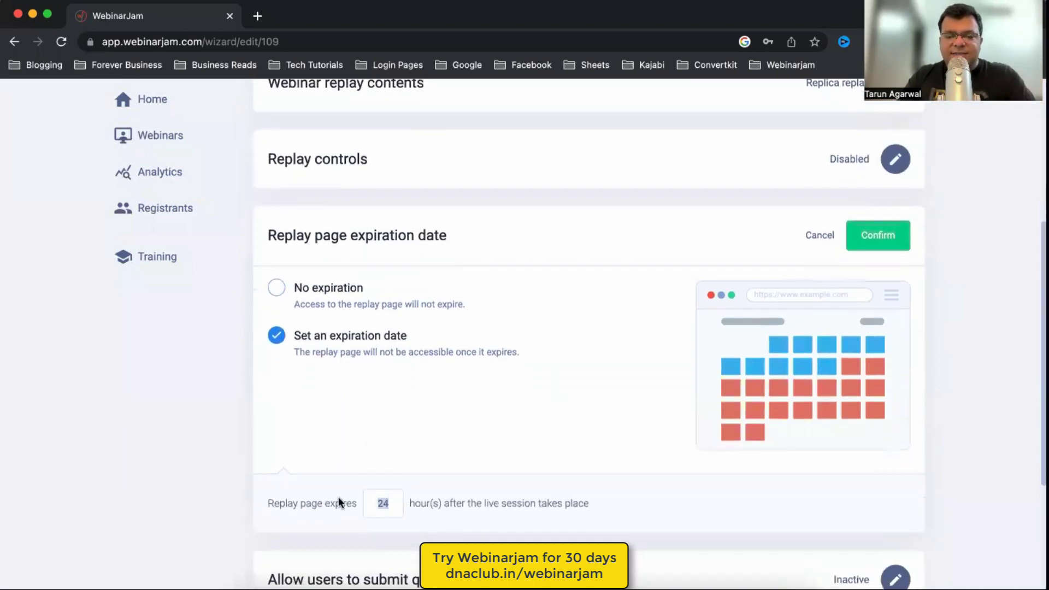
pyautogui.write('23')
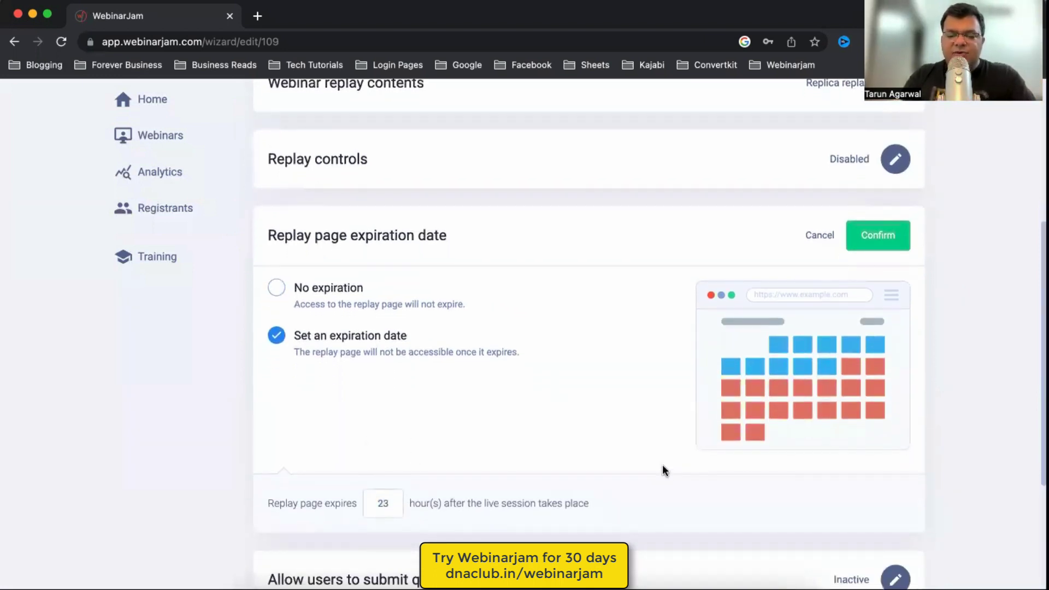
pyautogui.write('4')
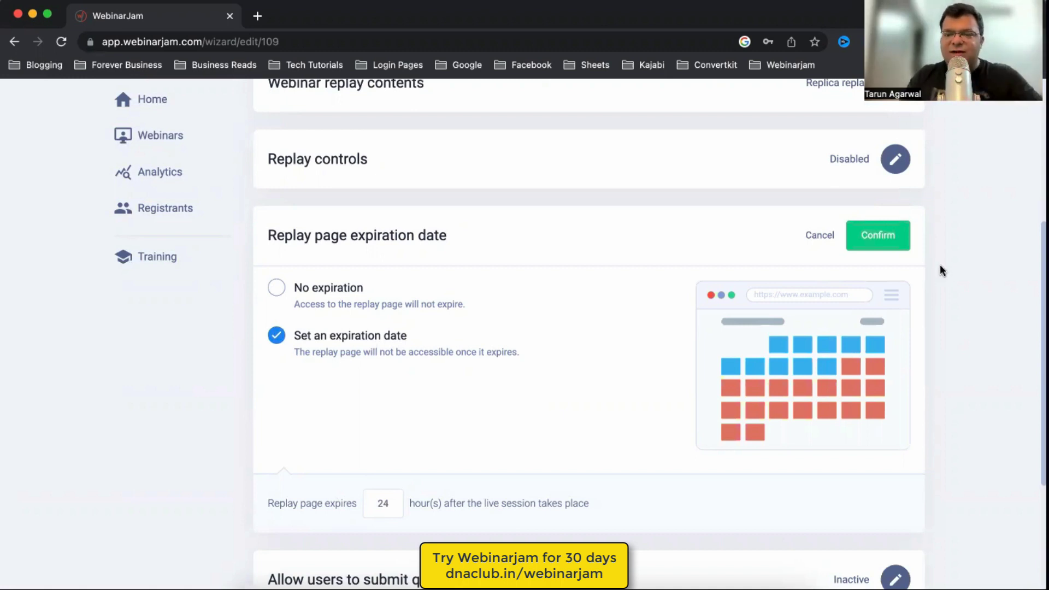
pyautogui.click(876, 236)
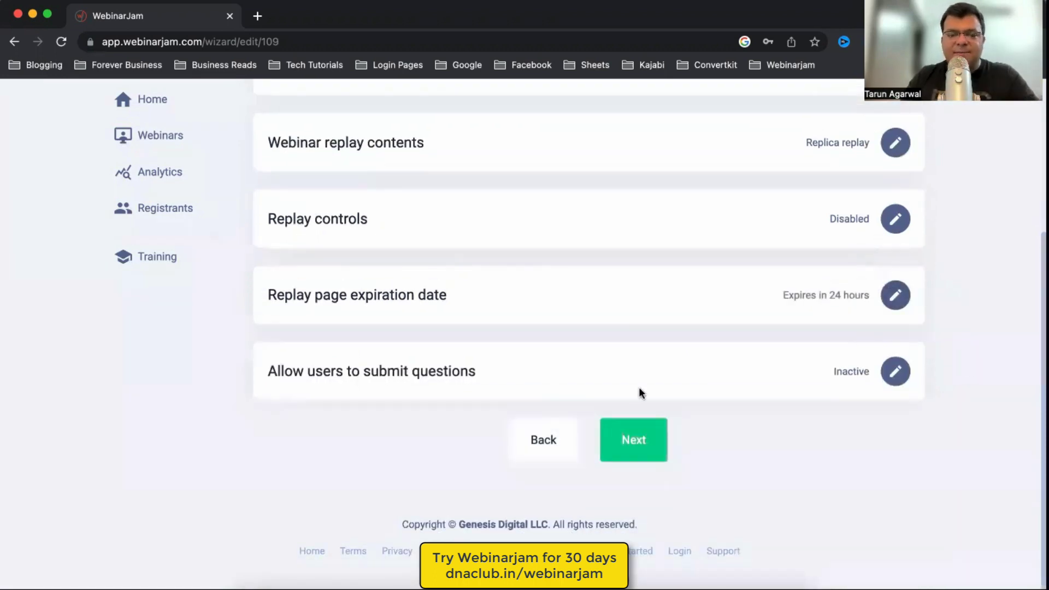
# - Try activating the replay's question box and start entering the forwarding e-mail address
pyautogui.moveTo(334, 375); pyautogui.dragTo(483, 374)
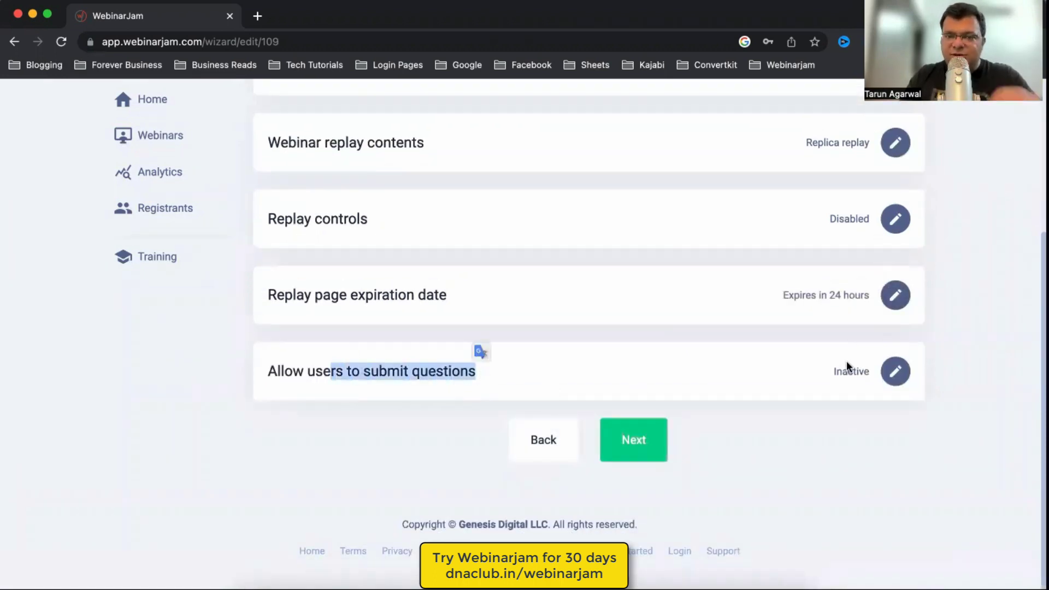
pyautogui.click(896, 372)
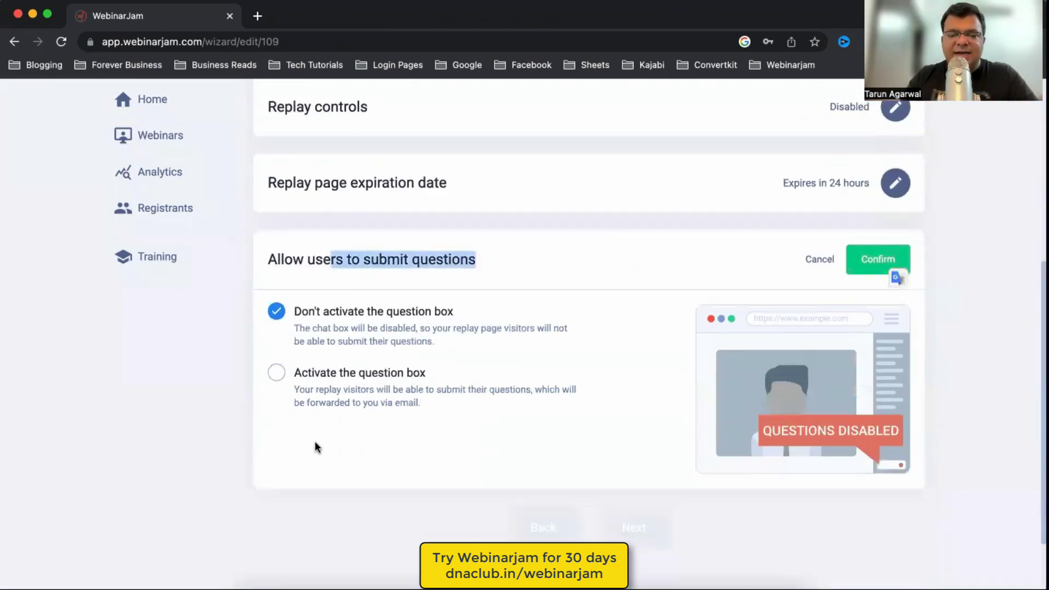
pyautogui.scroll(-2, 328, 453)
pyautogui.click(276, 372)
pyautogui.scroll(-1, 502, 427)
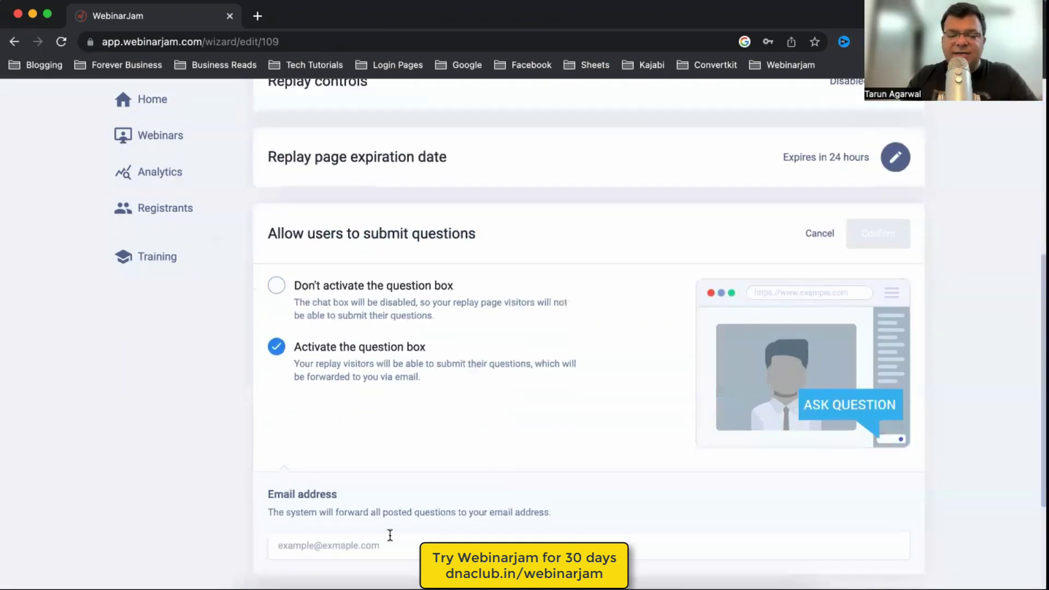
pyautogui.click(399, 543)
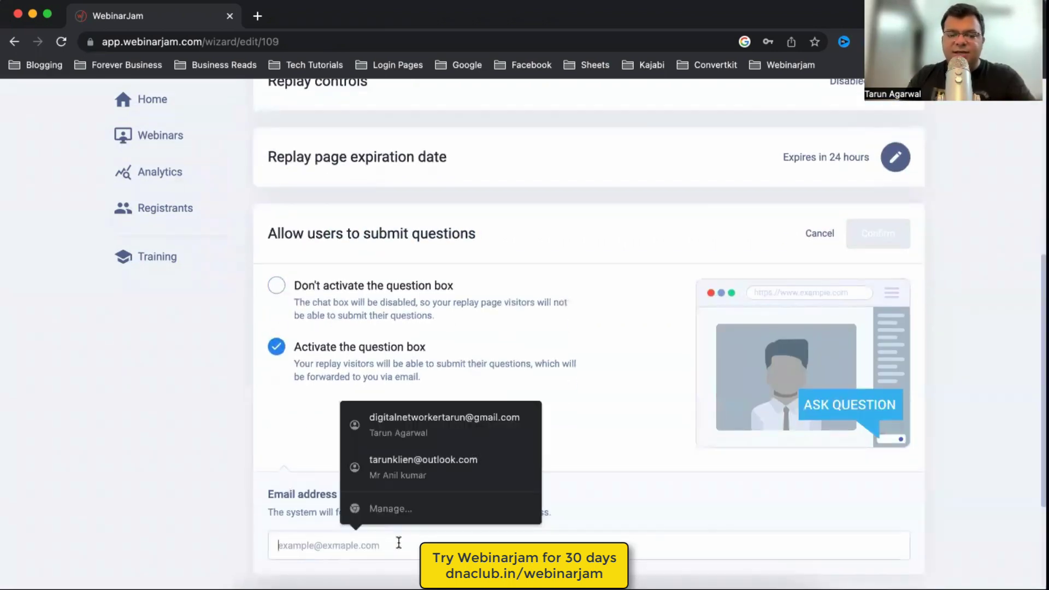
pyautogui.write('tarunklie')
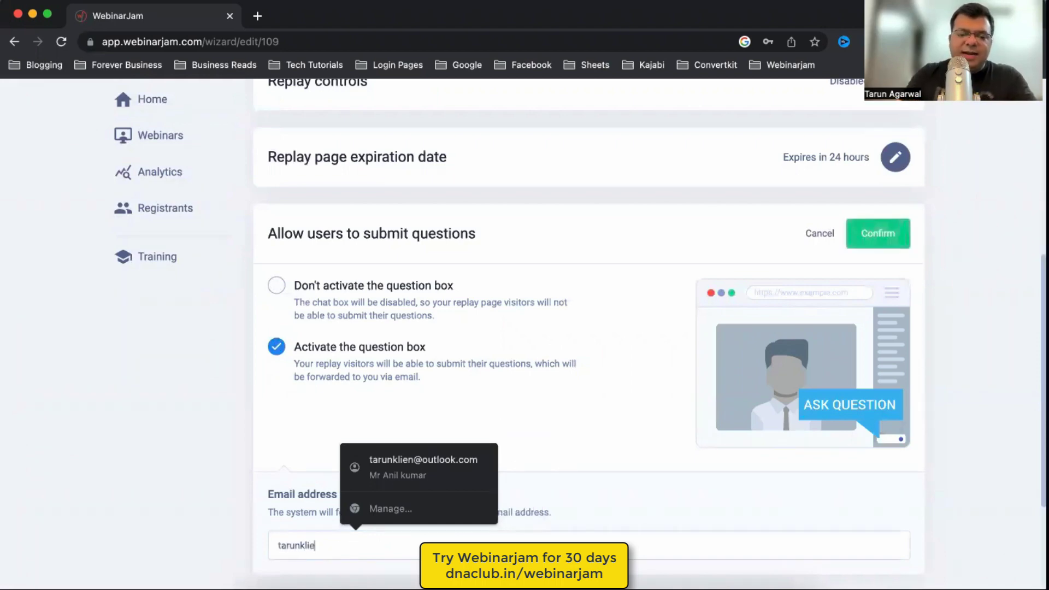
pyautogui.click(950, 324)
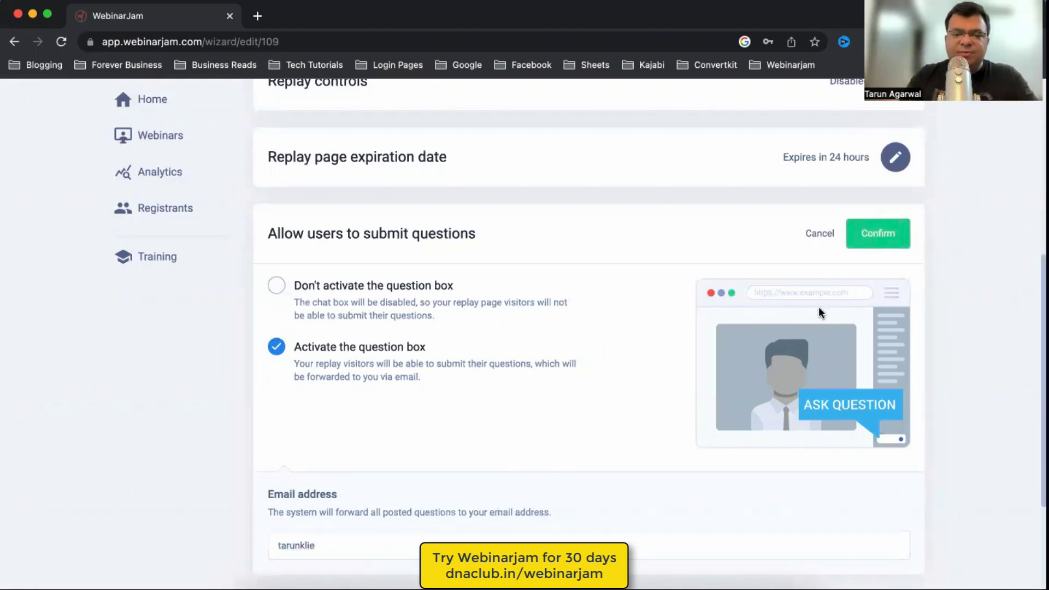
# - Confirm the replay with the question box not activated, and finish the wizard to return to the webinars dashboard
pyautogui.click(315, 289)
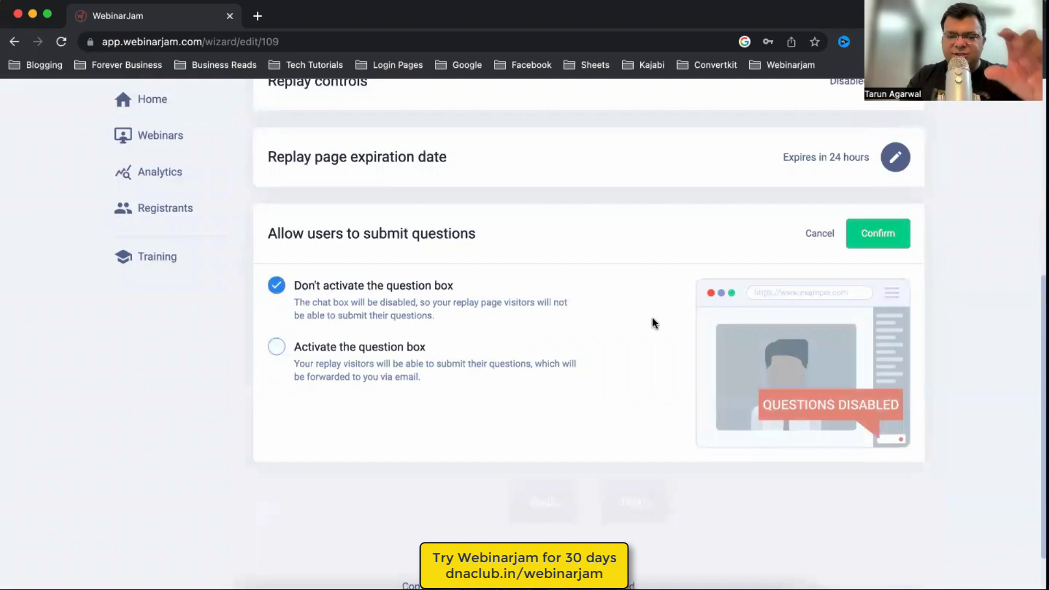
pyautogui.click(880, 235)
pyautogui.click(635, 444)
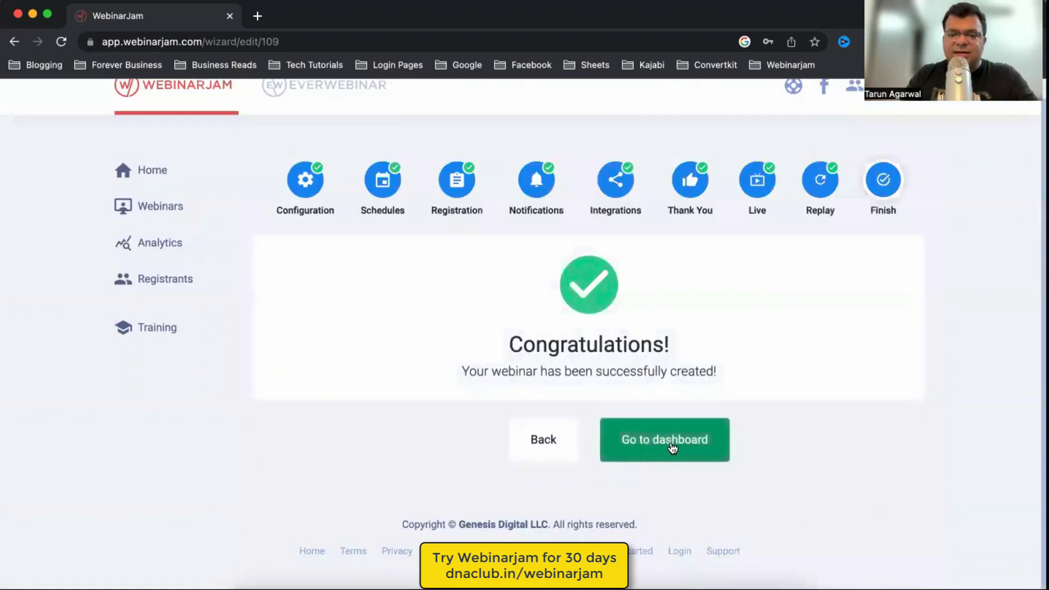
pyautogui.click(687, 448)
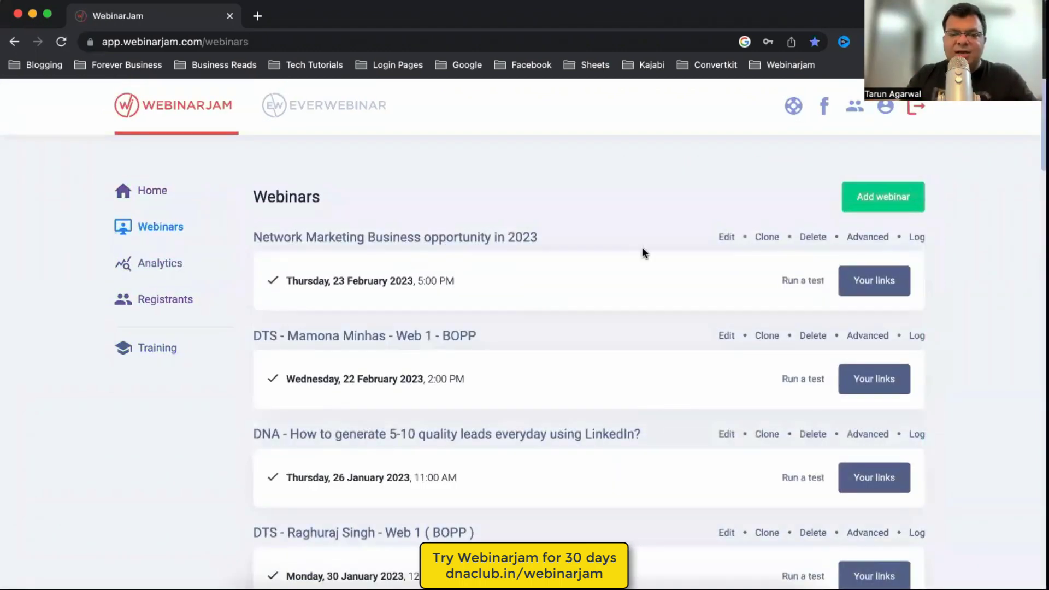
# - Copy the new webinar's registration page link, view that page in a new tab, and close the tab
pyautogui.click(873, 281)
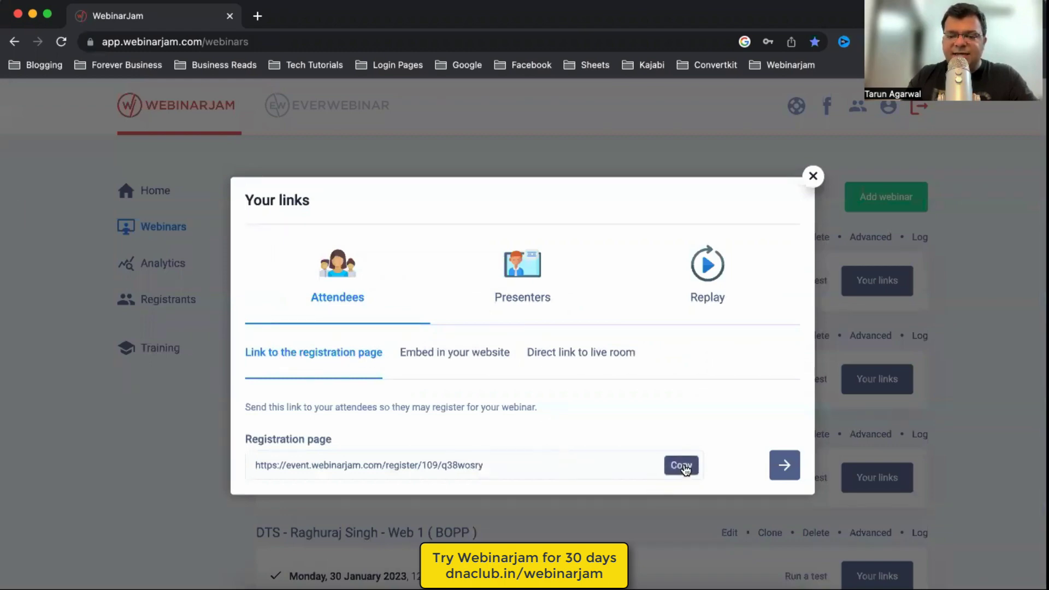
pyautogui.click(258, 17)
pyautogui.write('https://event.webinarjam.com/register/109/q38wosry')
pyautogui.press('Return')
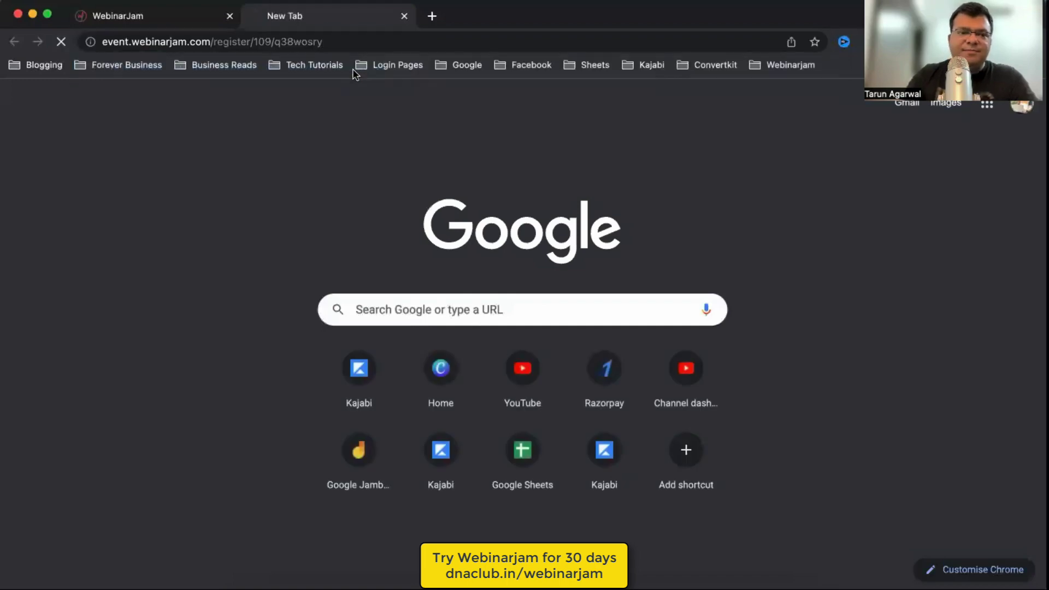
pyautogui.moveTo(293, 249); pyautogui.dragTo(465, 560)
pyautogui.press('super+w')
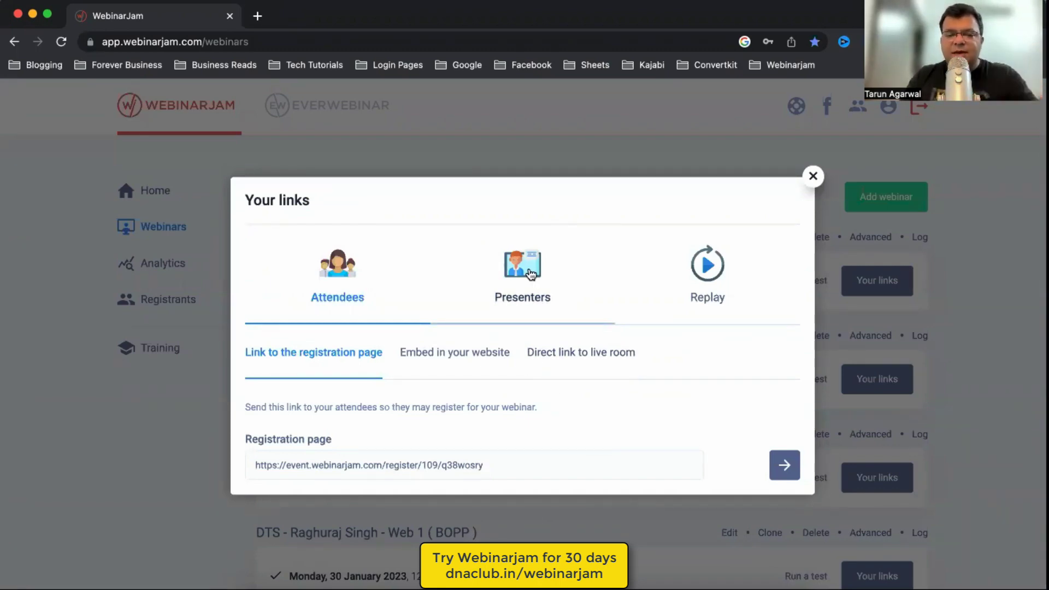
# - Open the webinar's live room through the presenter link and continue past the last-minute checklist
pyautogui.click(527, 285)
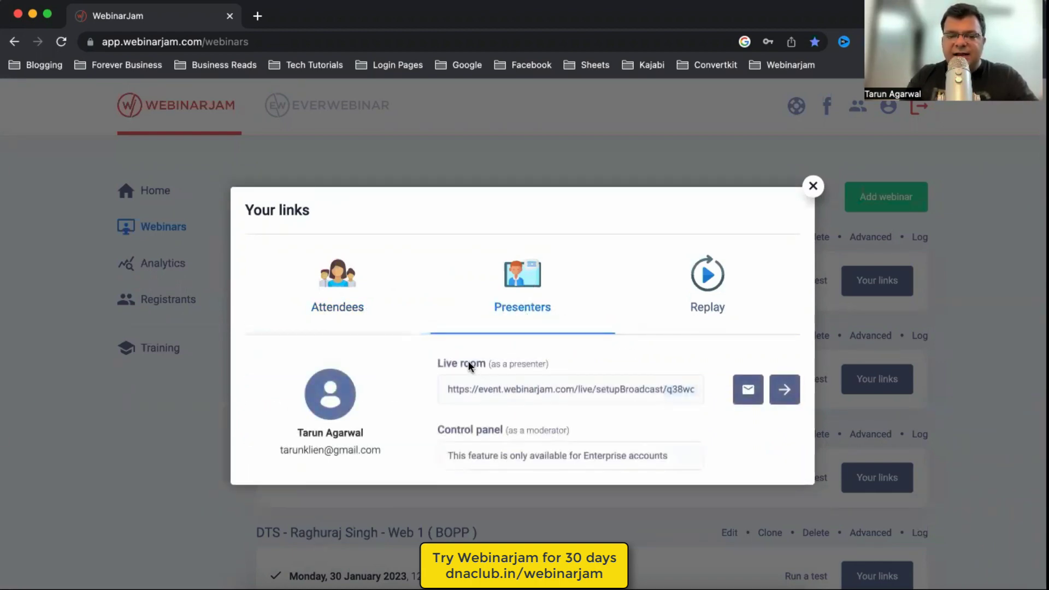
pyautogui.moveTo(508, 365); pyautogui.dragTo(510, 365)
pyautogui.moveTo(699, 394)
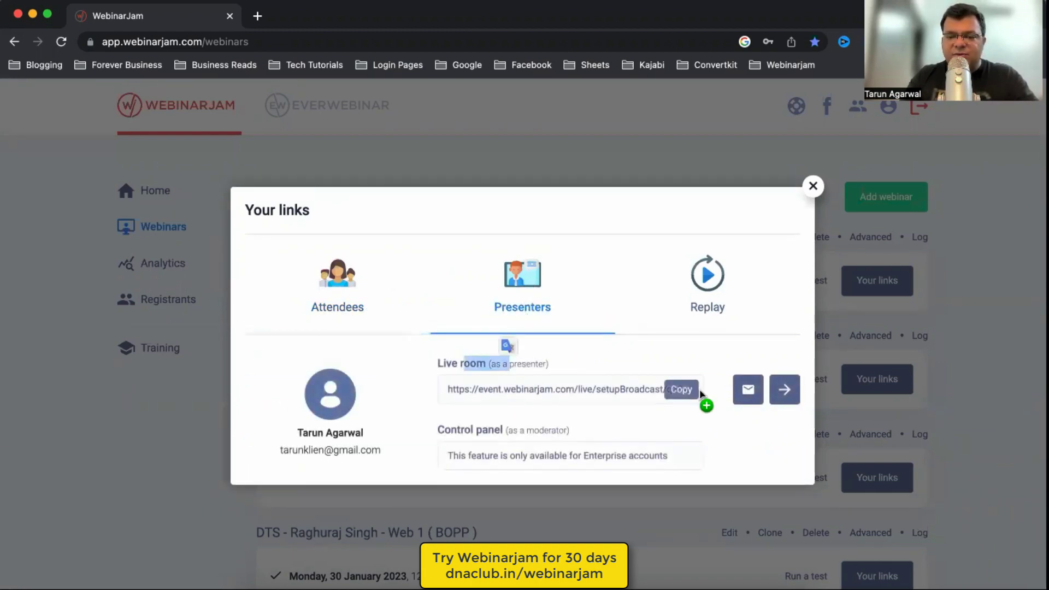
pyautogui.click(792, 391)
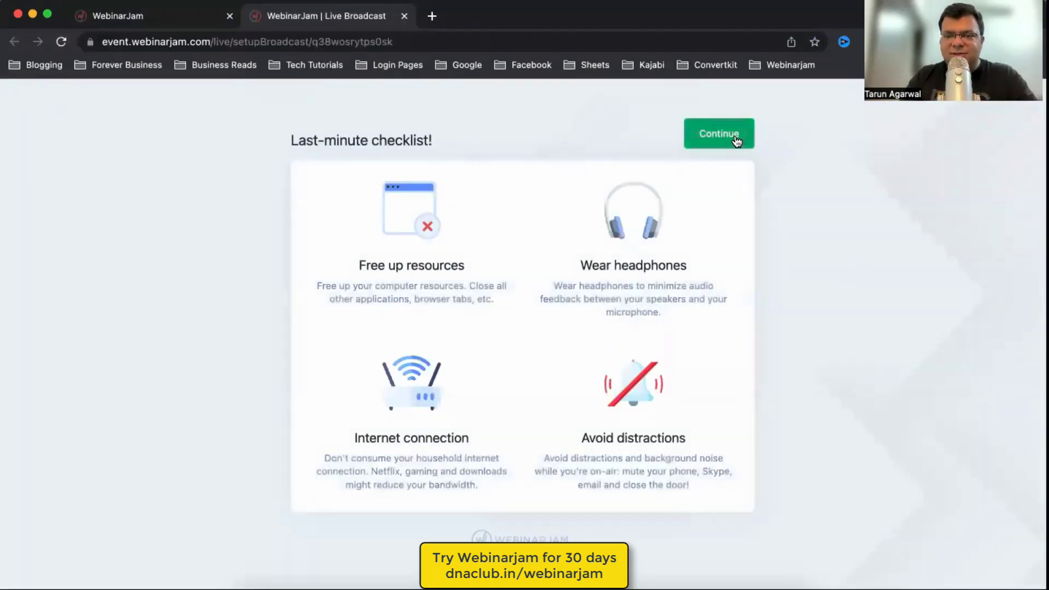
pyautogui.click(733, 135)
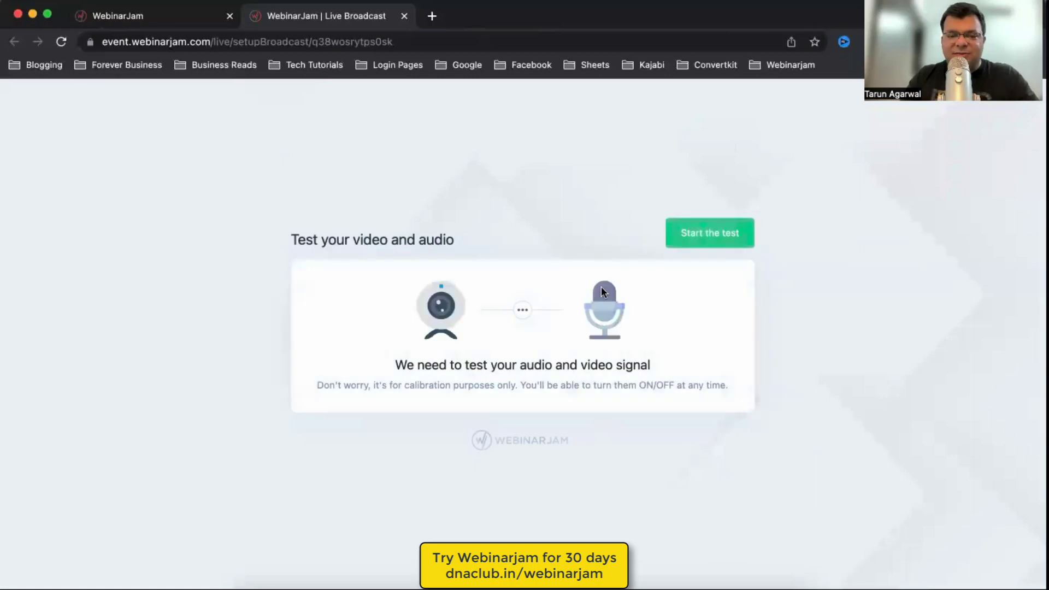
# - Run the video and audio test, check the available cameras and microphones, confirm the signal, and enter the live room
pyautogui.click(716, 233)
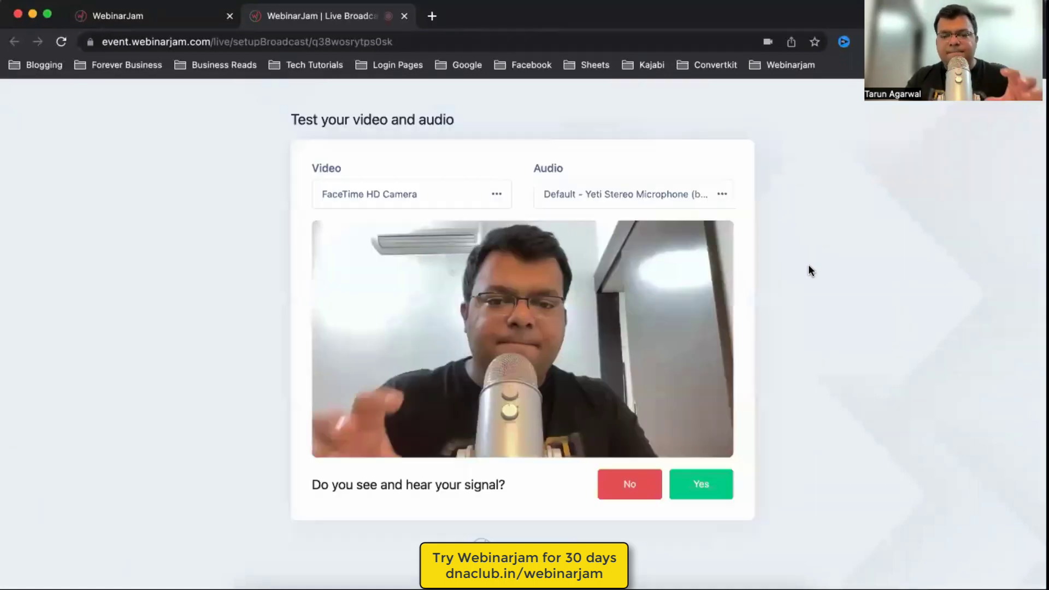
pyautogui.click(419, 195)
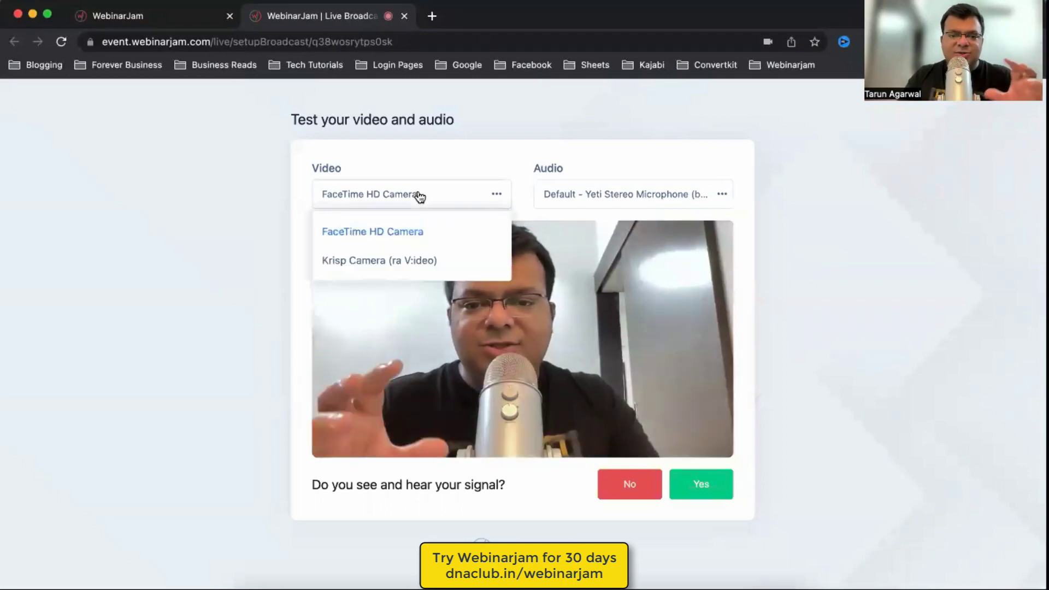
pyautogui.click(584, 194)
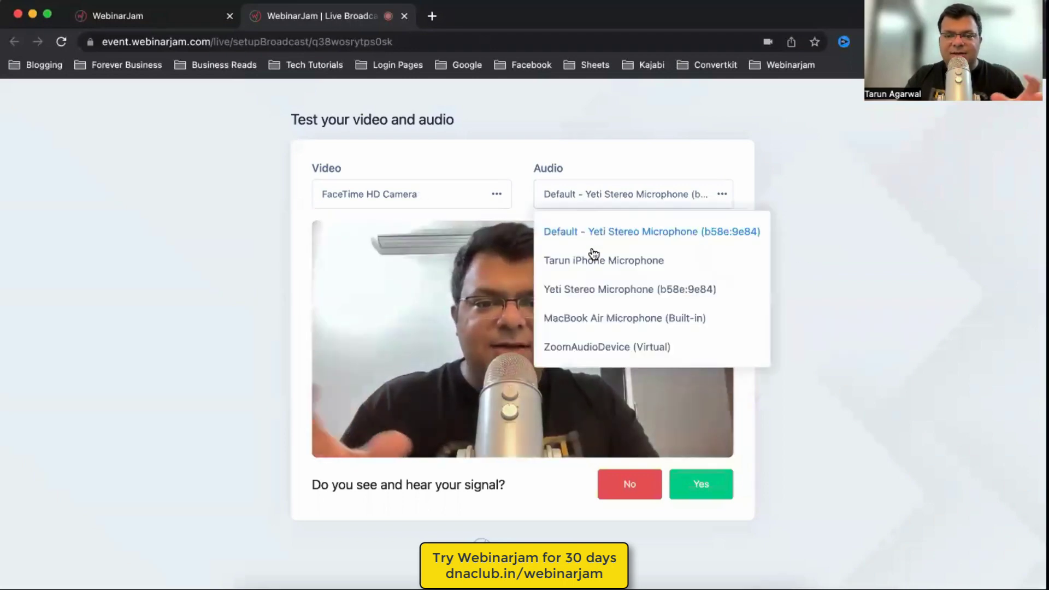
pyautogui.click(700, 491)
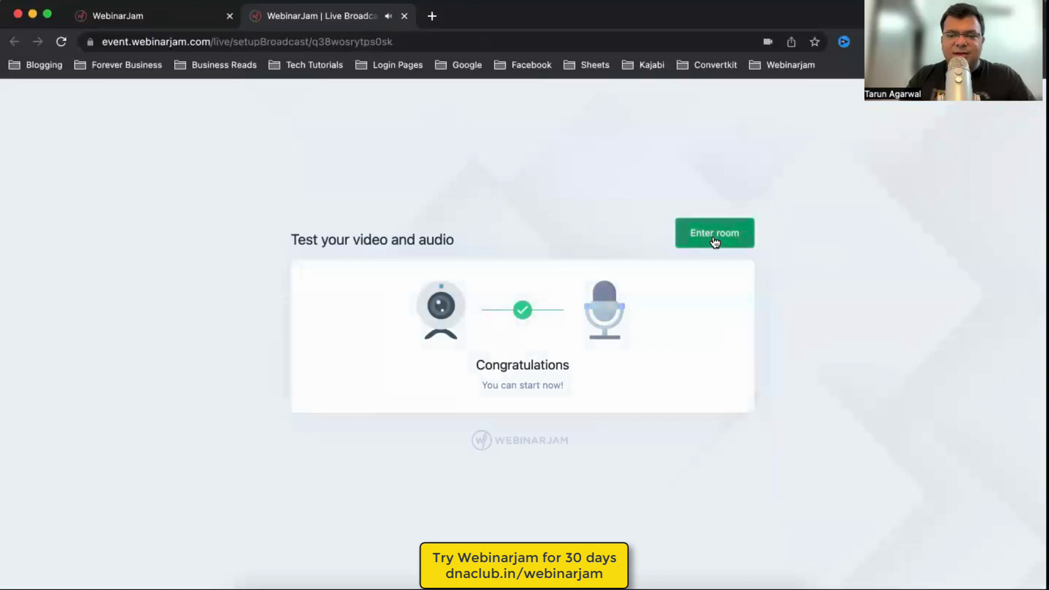
pyautogui.click(713, 238)
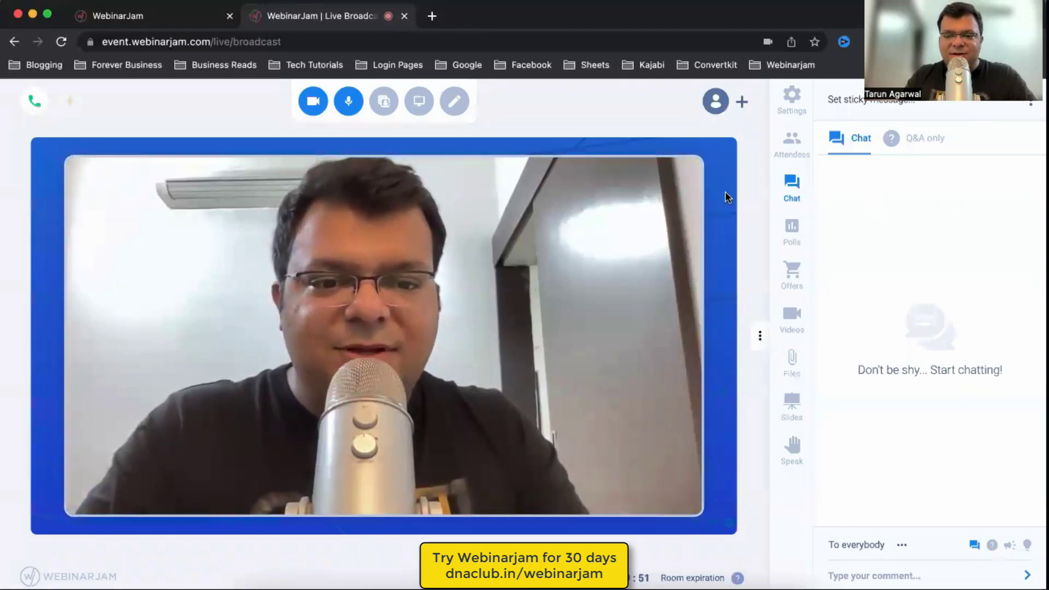
# - View the available camera background effects and leave the selection without applying one
pyautogui.moveTo(666, 167)
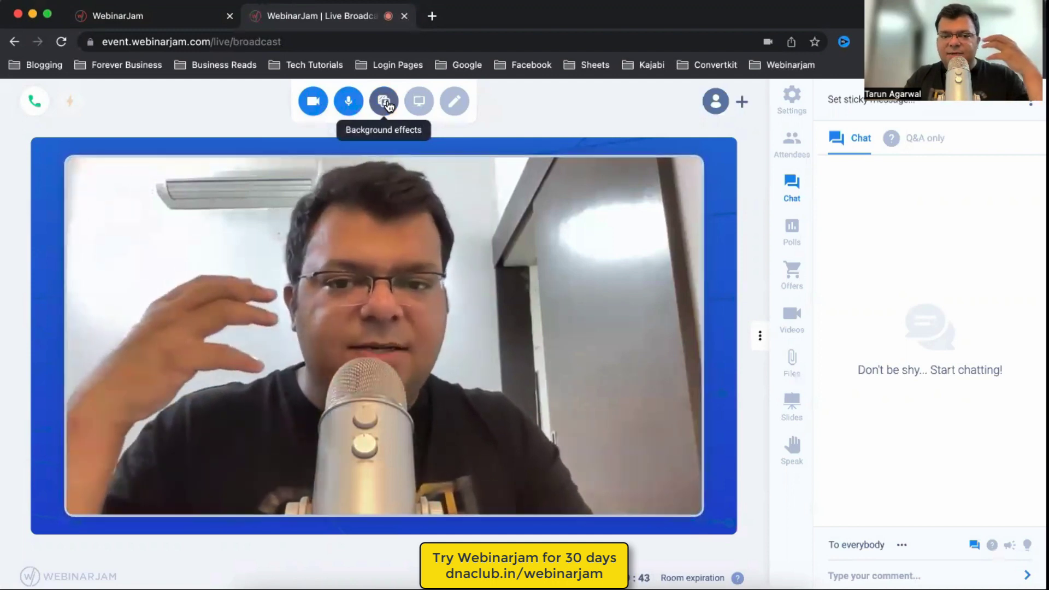
pyautogui.click(386, 102)
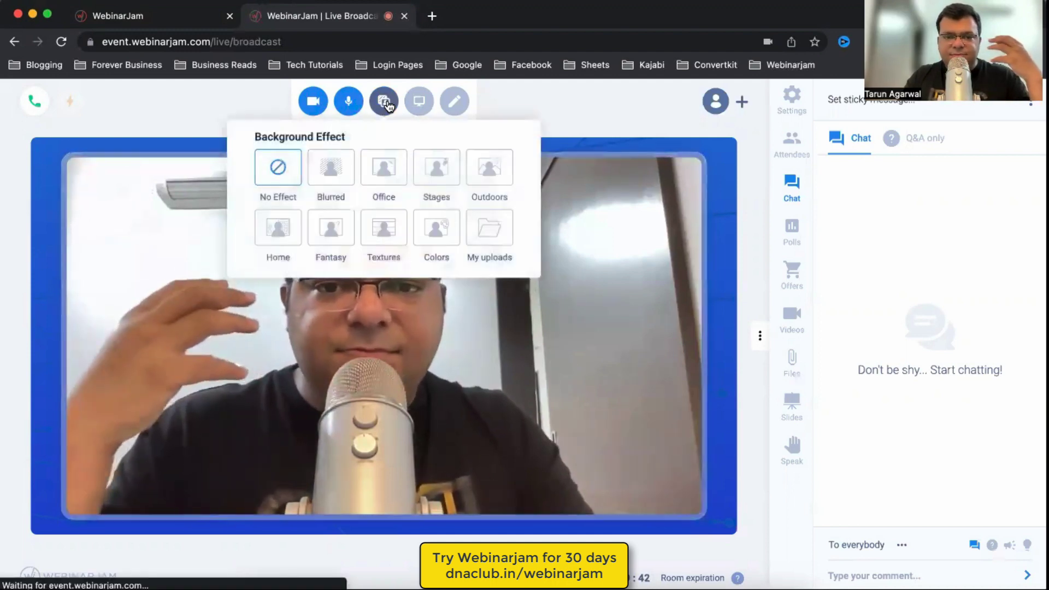
pyautogui.click(758, 171)
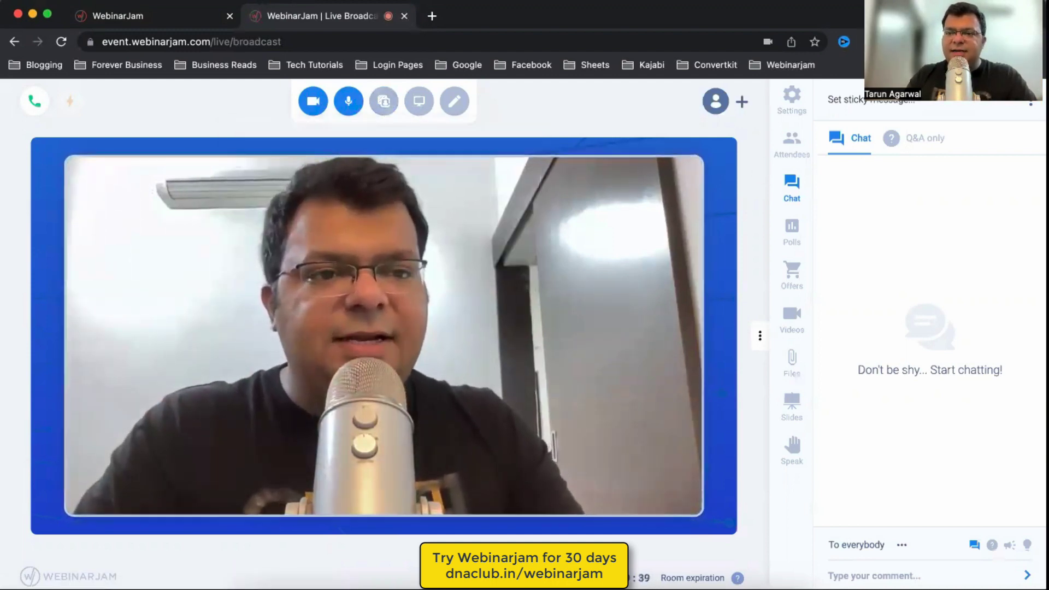
# - Make all chat messages public and turn off attendees' ability to request to speak
pyautogui.click(791, 97)
pyautogui.click(896, 150)
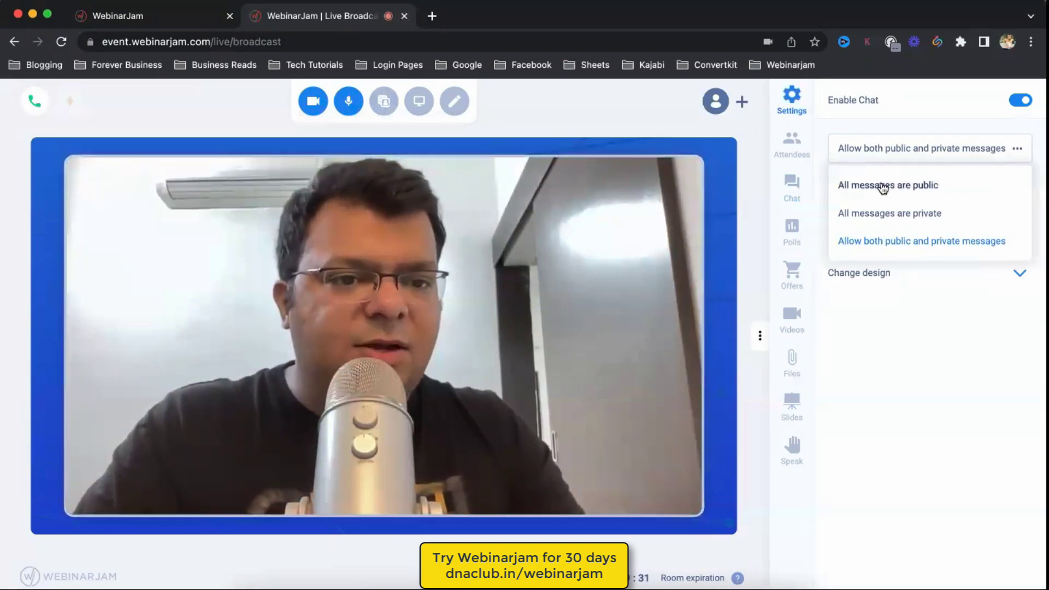
pyautogui.click(911, 185)
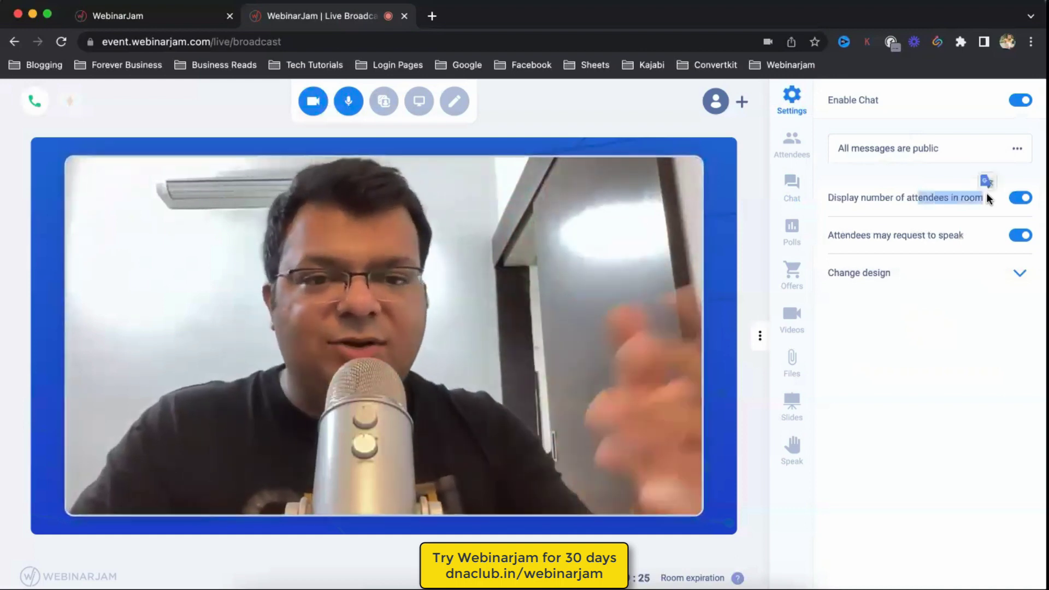
pyautogui.moveTo(856, 235); pyautogui.dragTo(947, 237)
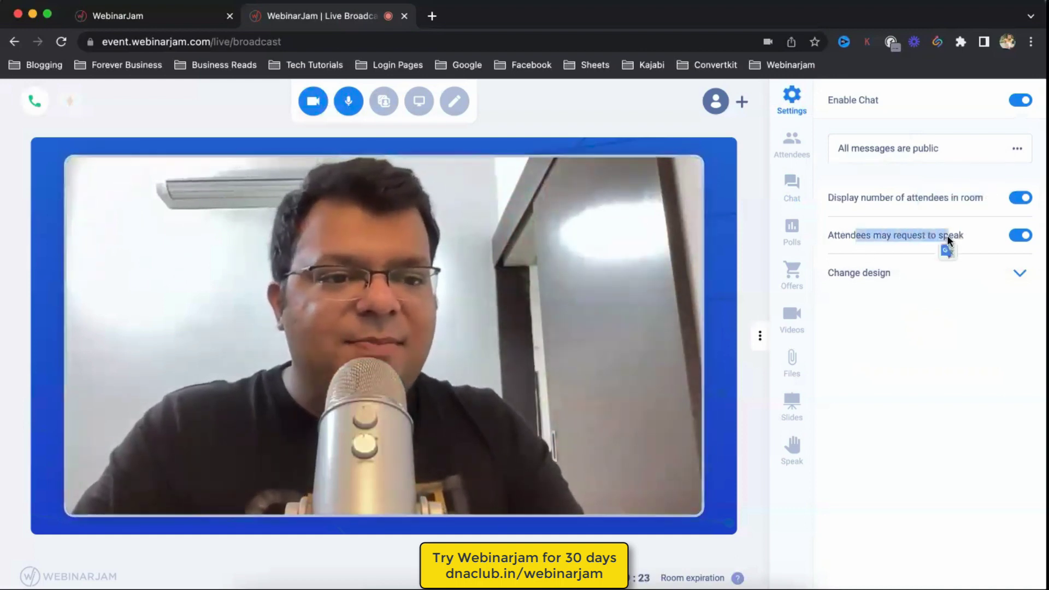
pyautogui.click(891, 234)
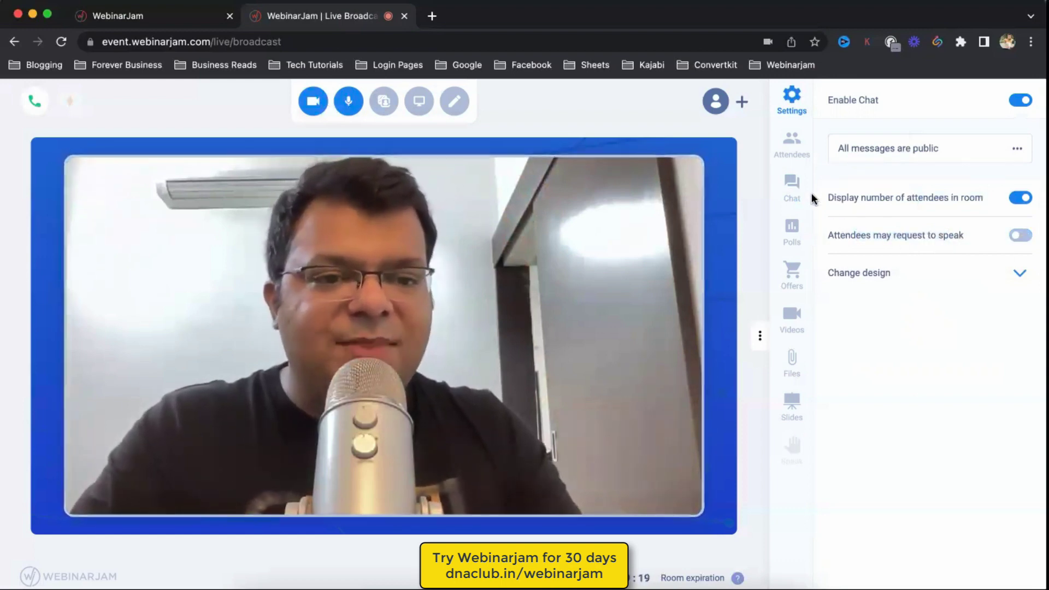
# - Try the dark navy, bright blue and plain room designs, and apply the peach design
pyautogui.click(1019, 274)
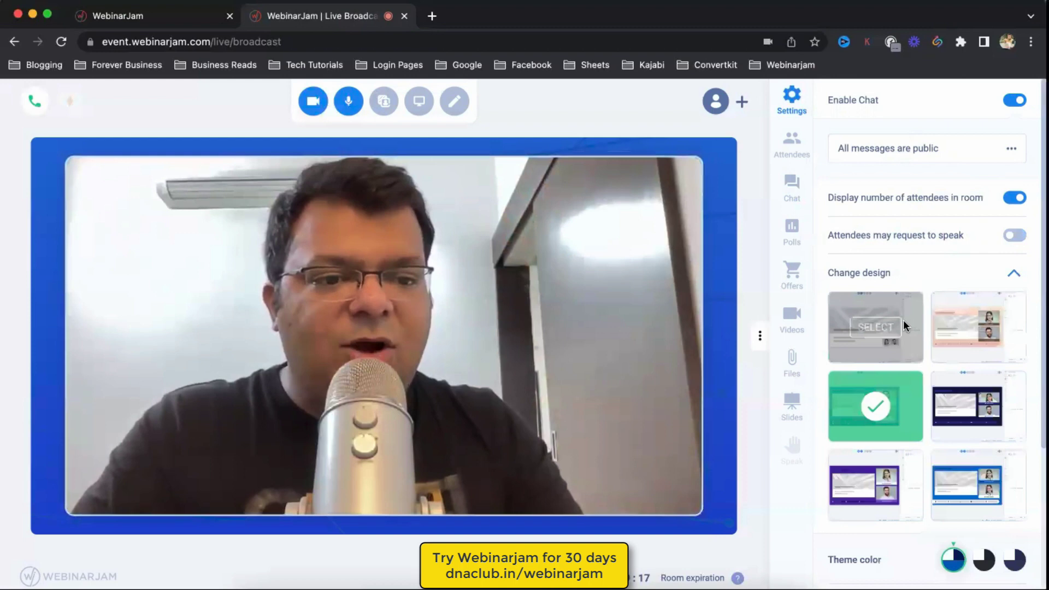
pyautogui.click(977, 407)
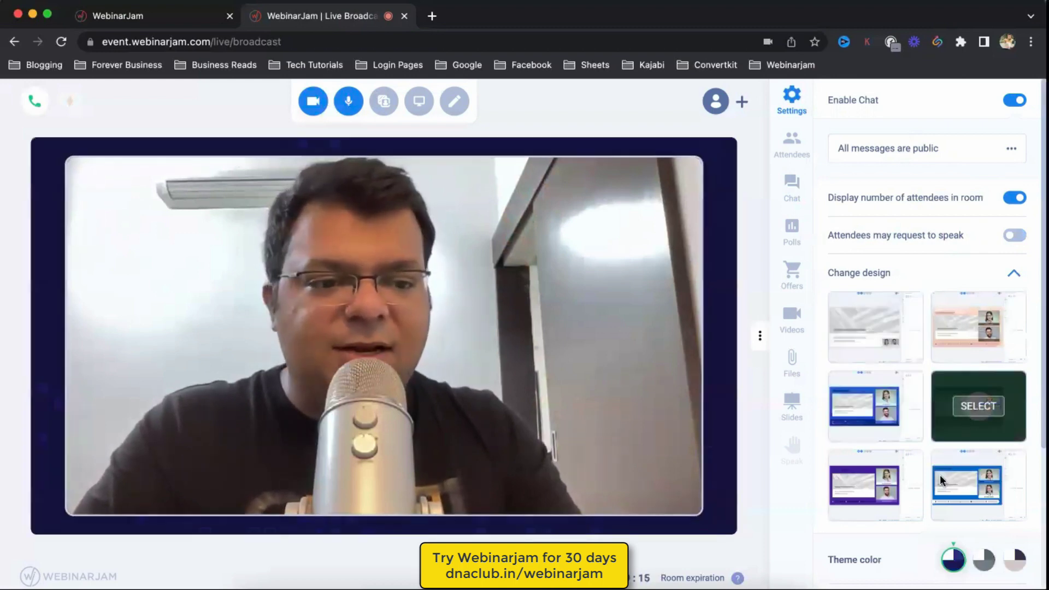
pyautogui.click(965, 484)
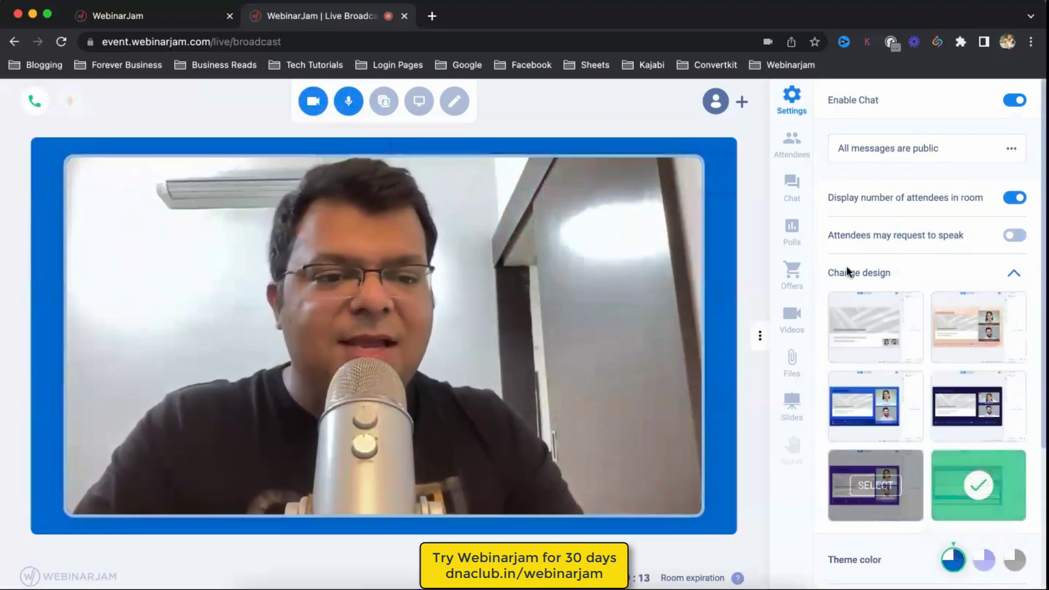
pyautogui.click(873, 327)
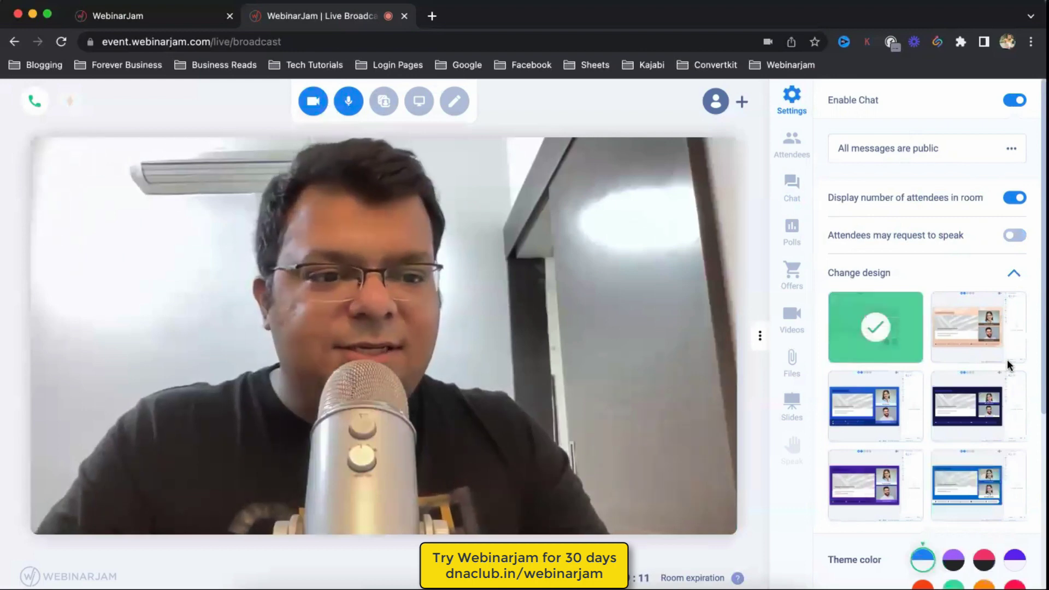
pyautogui.click(978, 327)
# - Review the live room's attendees, chat and polls sections
pyautogui.click(790, 148)
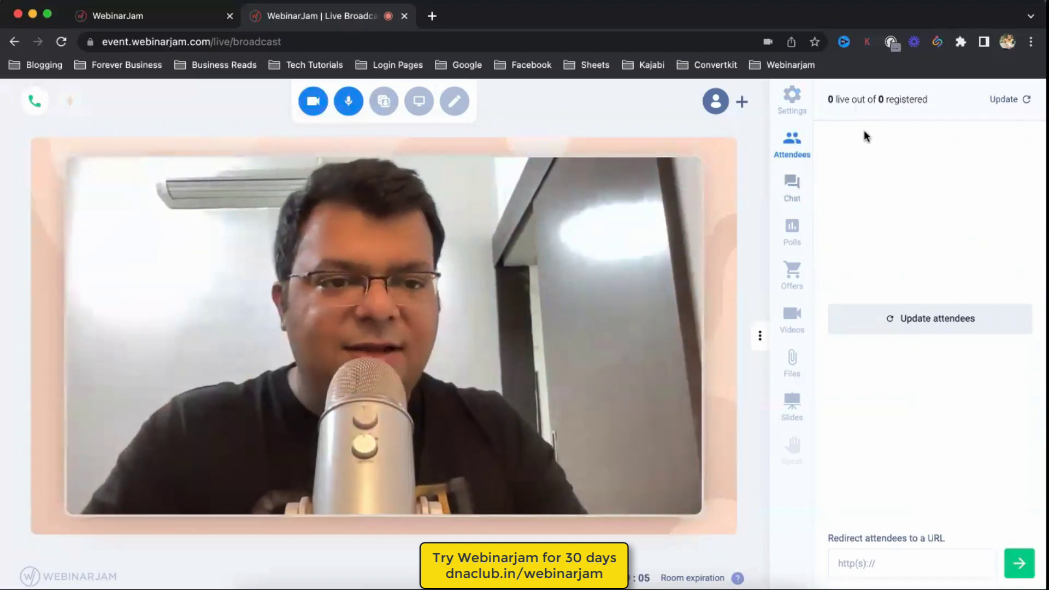
pyautogui.click(792, 187)
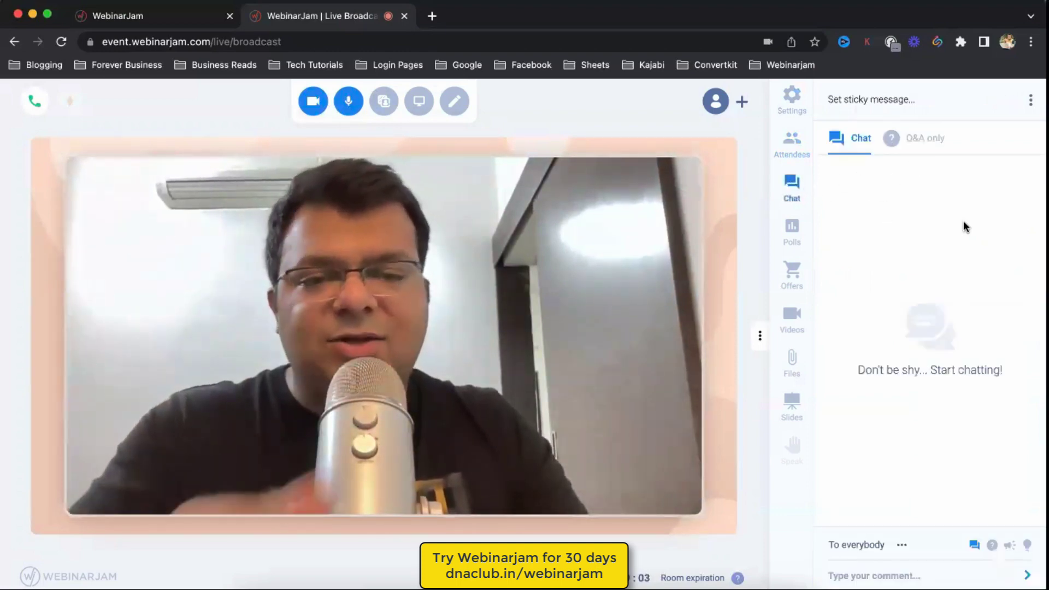
pyautogui.click(801, 235)
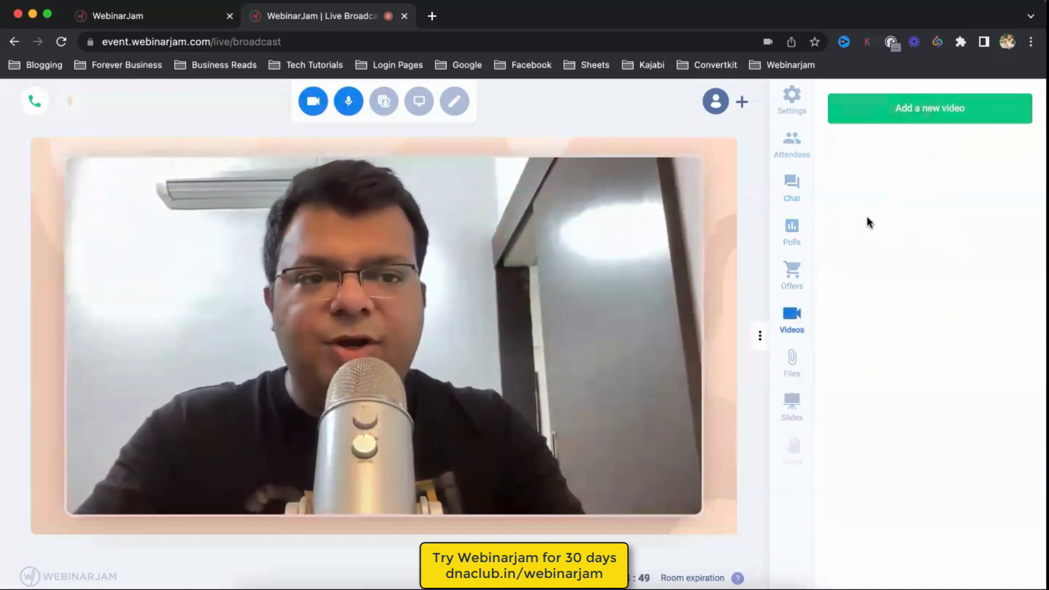
# - Start adding a new video to the live room under the name Testimony and select its file URL for entry
pyautogui.click(927, 108)
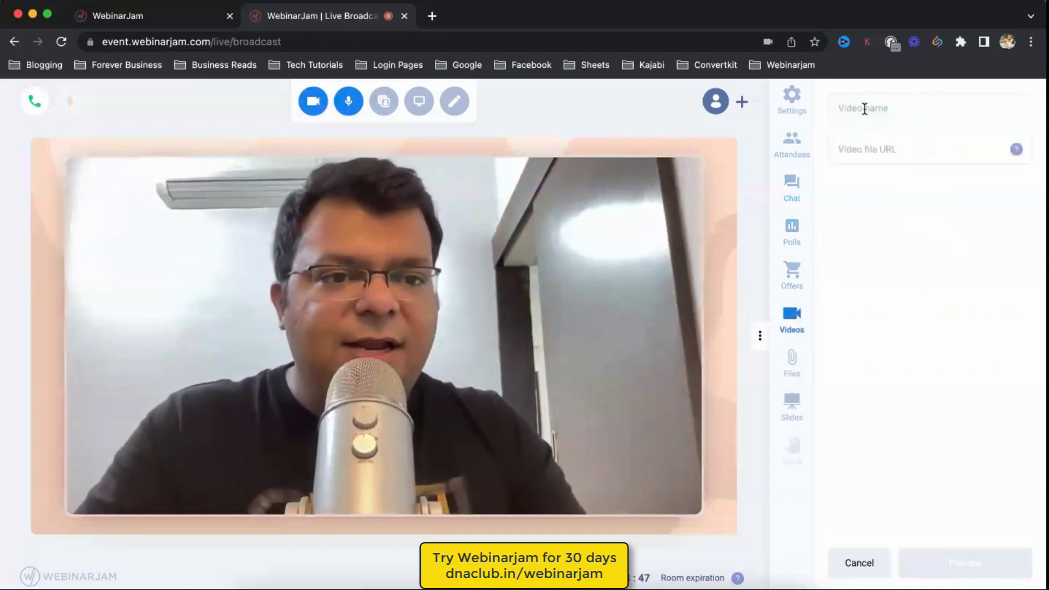
pyautogui.click(864, 108)
pyautogui.write('Te')
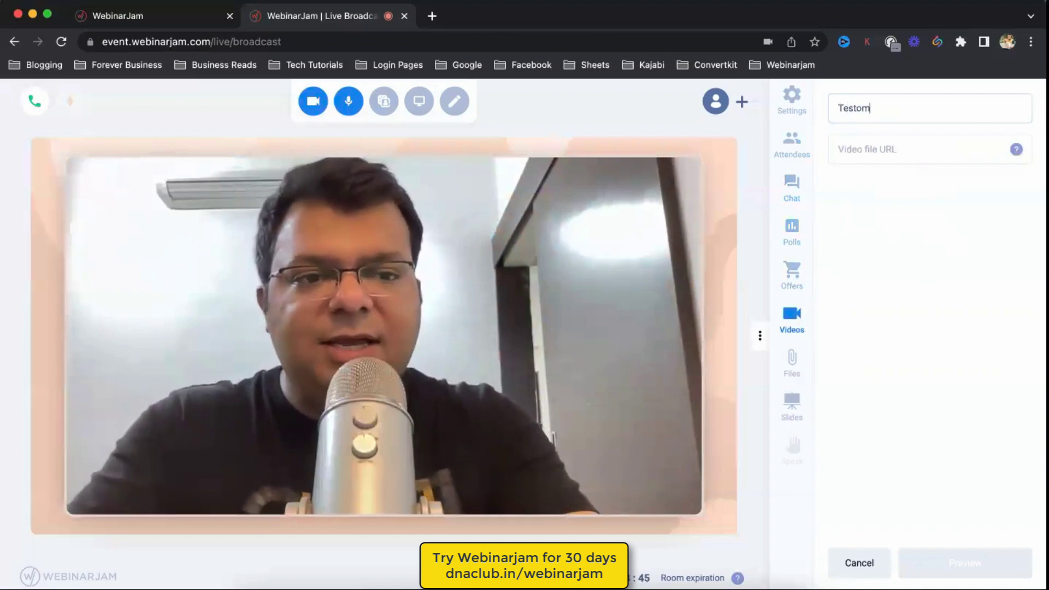
pyautogui.write('stimon')
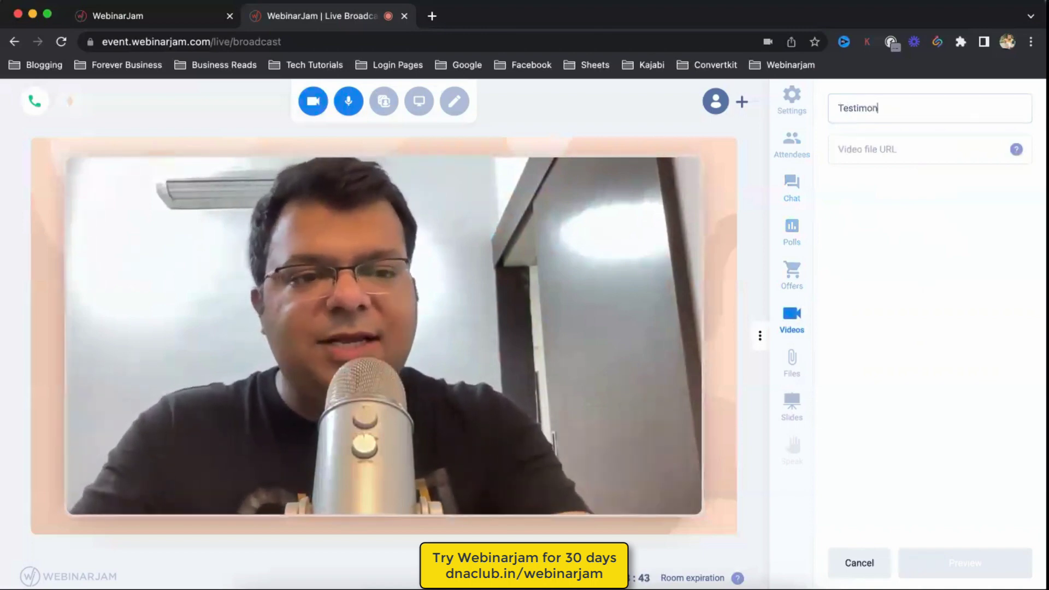
pyautogui.write('y')
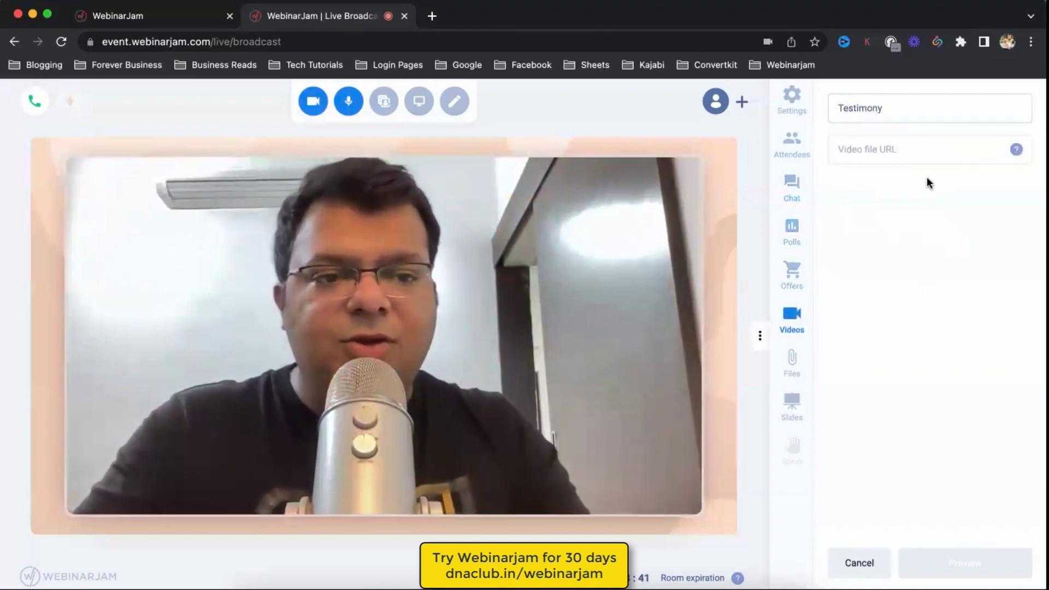
pyautogui.click(909, 154)
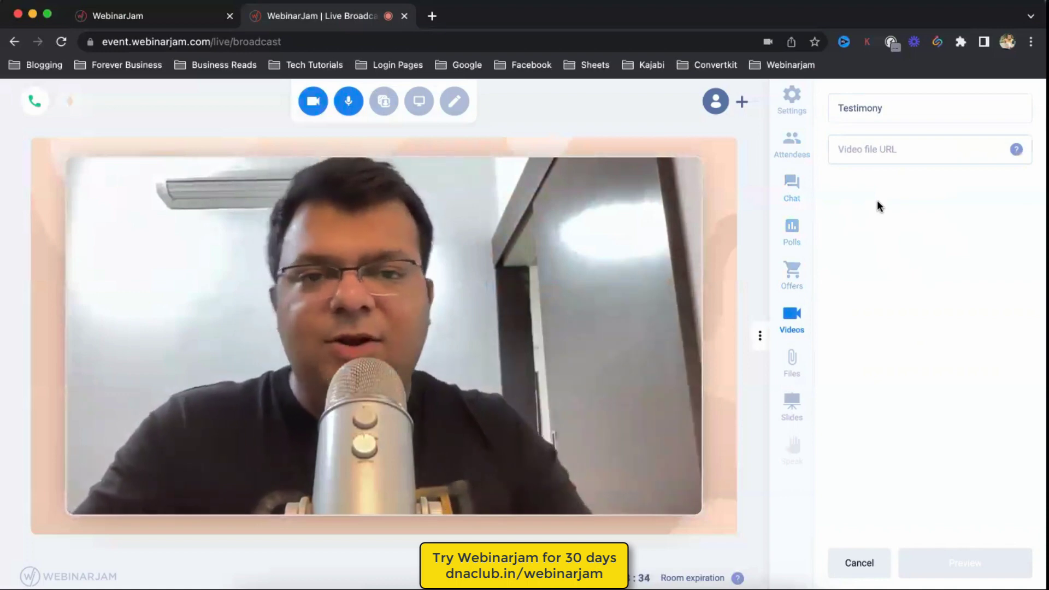
# - Look at the live room's Files and Slides sections and return to the room settings
pyautogui.click(793, 365)
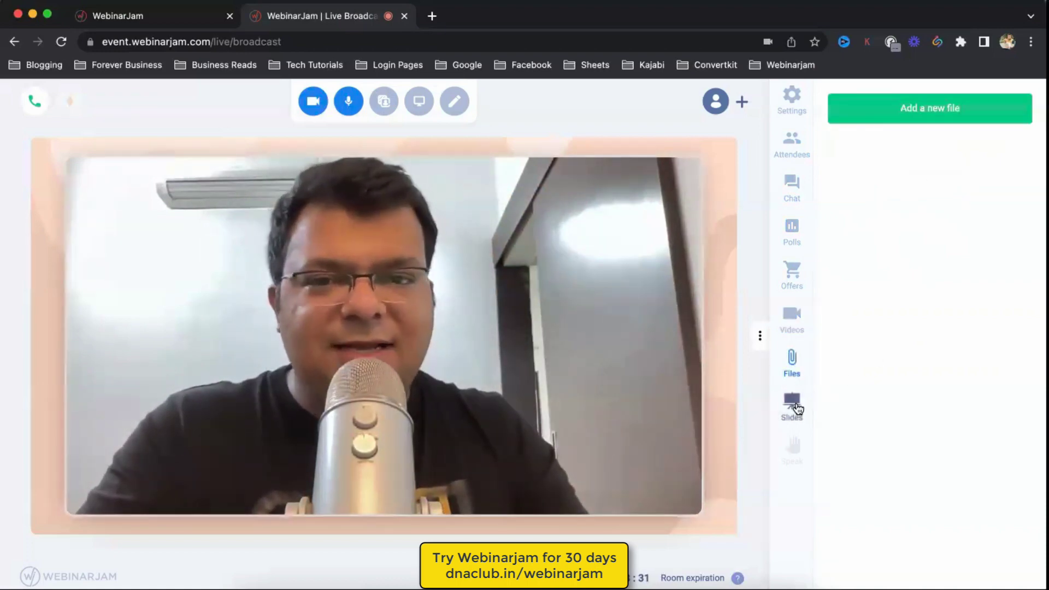
pyautogui.click(795, 407)
pyautogui.click(790, 104)
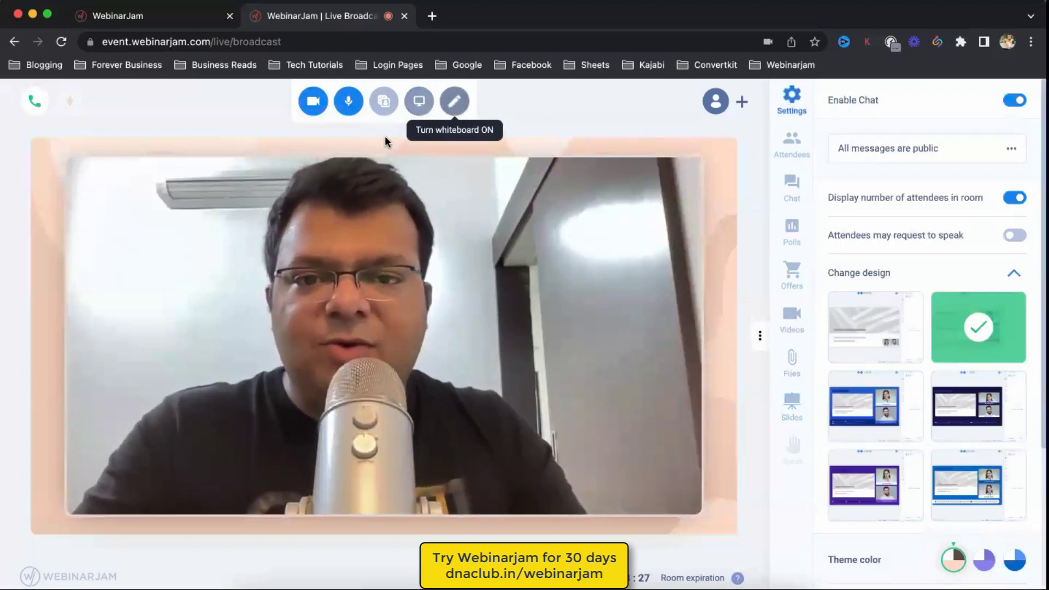
# - Check the start-event confirmation without starting the event, and revisit the attendees section before returning to the settings
pyautogui.click(38, 104)
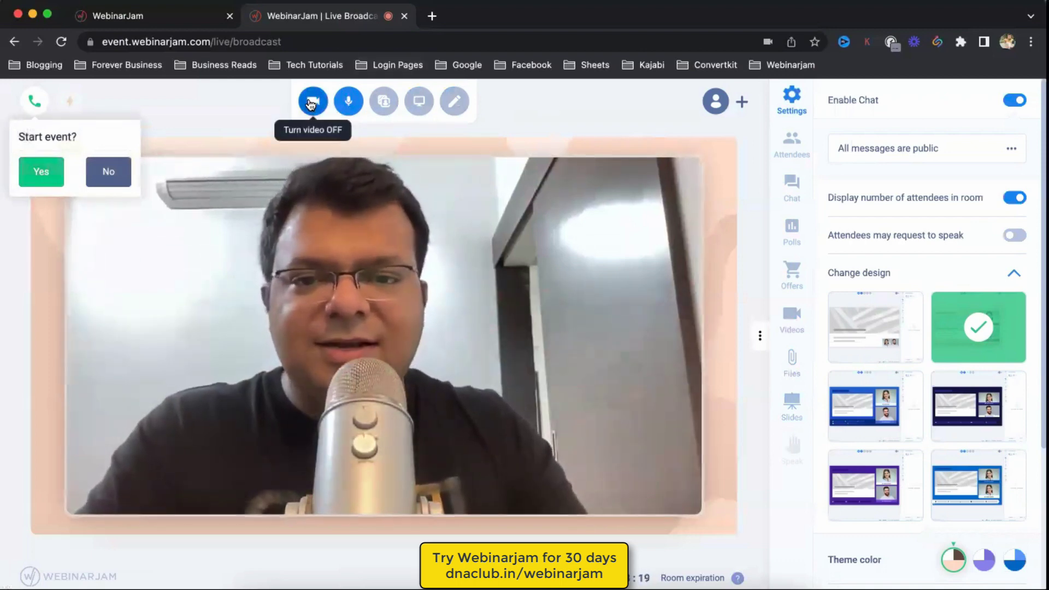
pyautogui.click(548, 108)
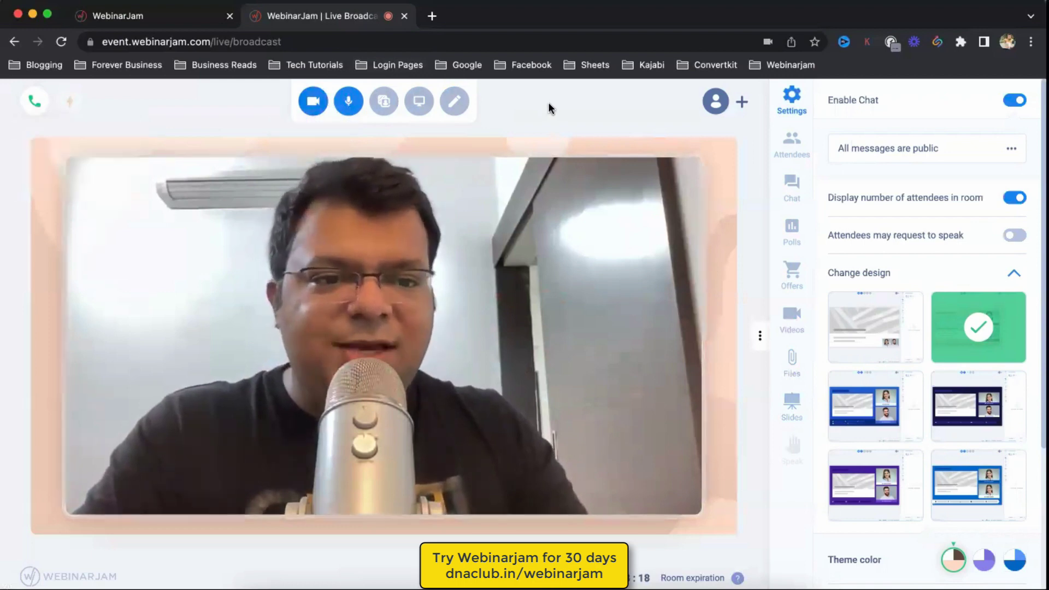
pyautogui.click(794, 140)
pyautogui.click(791, 99)
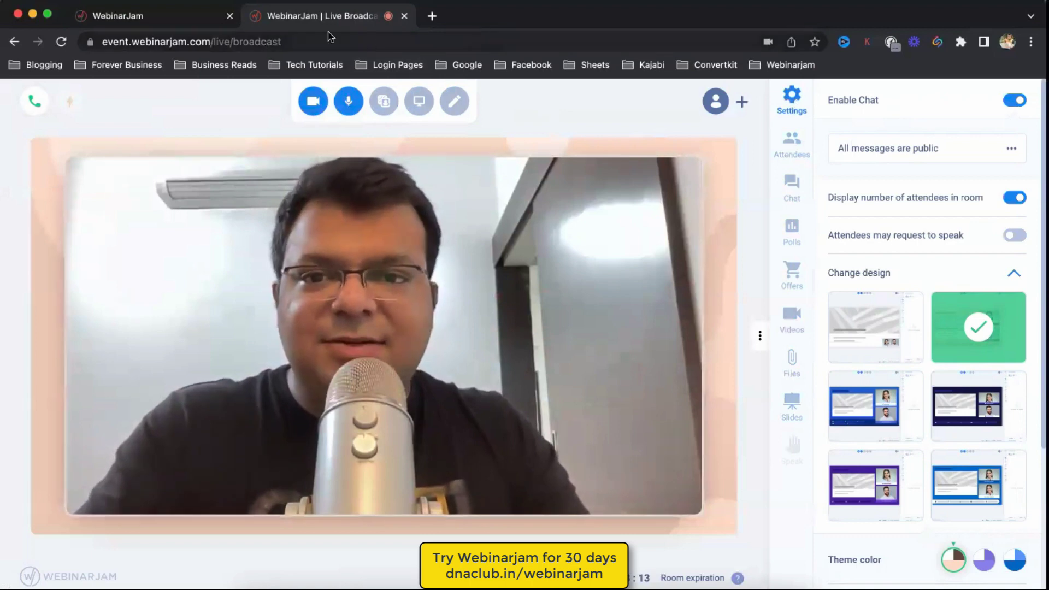
# - Leave the live room, dismiss the webinar's links, and find Network Marketing Business opportunity in 2023 in the webinars list
pyautogui.press('super+w')
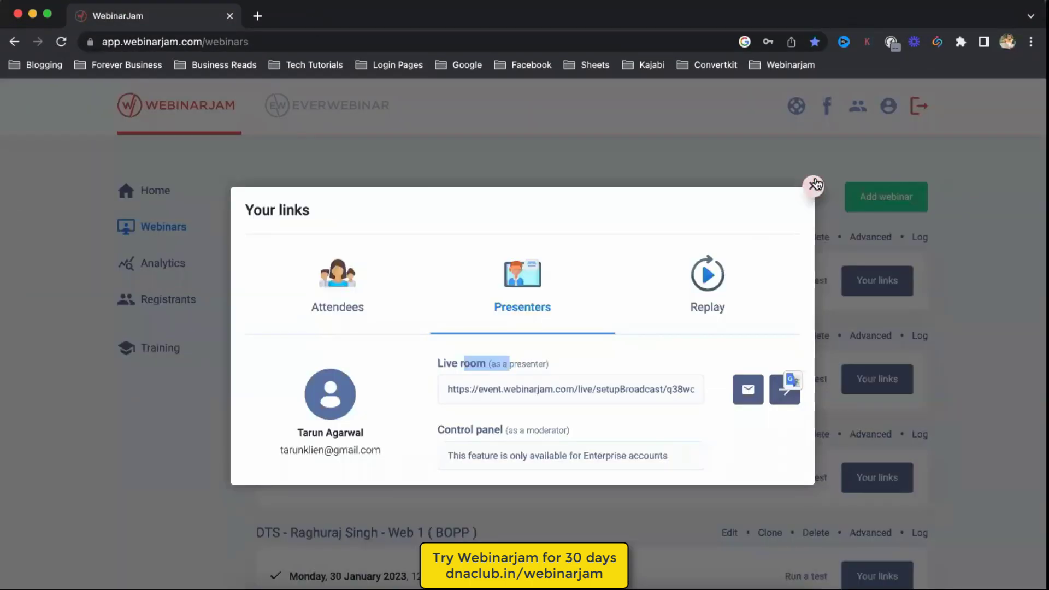
pyautogui.click(813, 184)
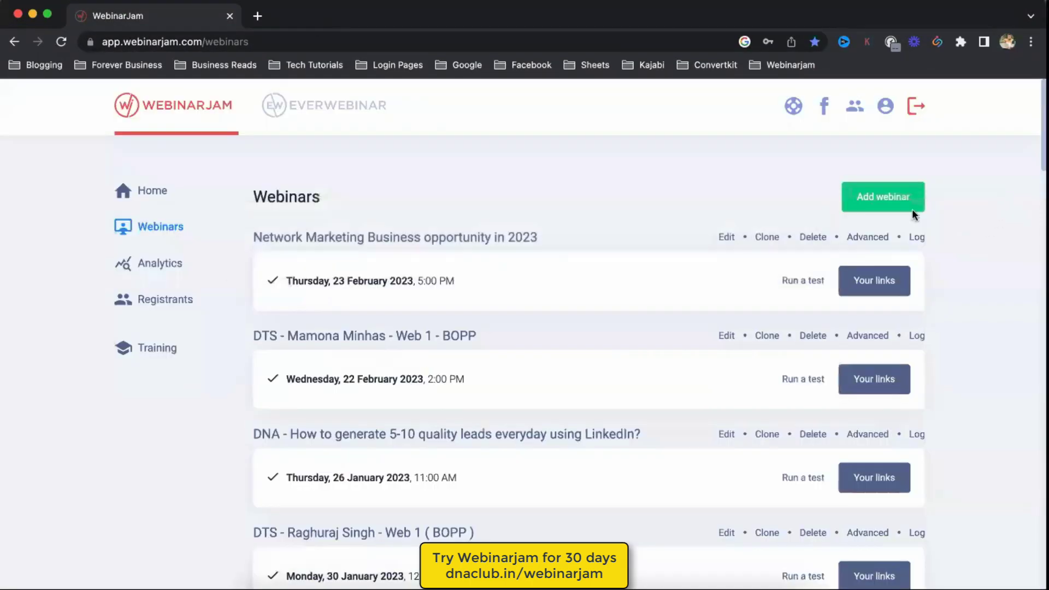
pyautogui.moveTo(370, 242); pyautogui.dragTo(538, 240)
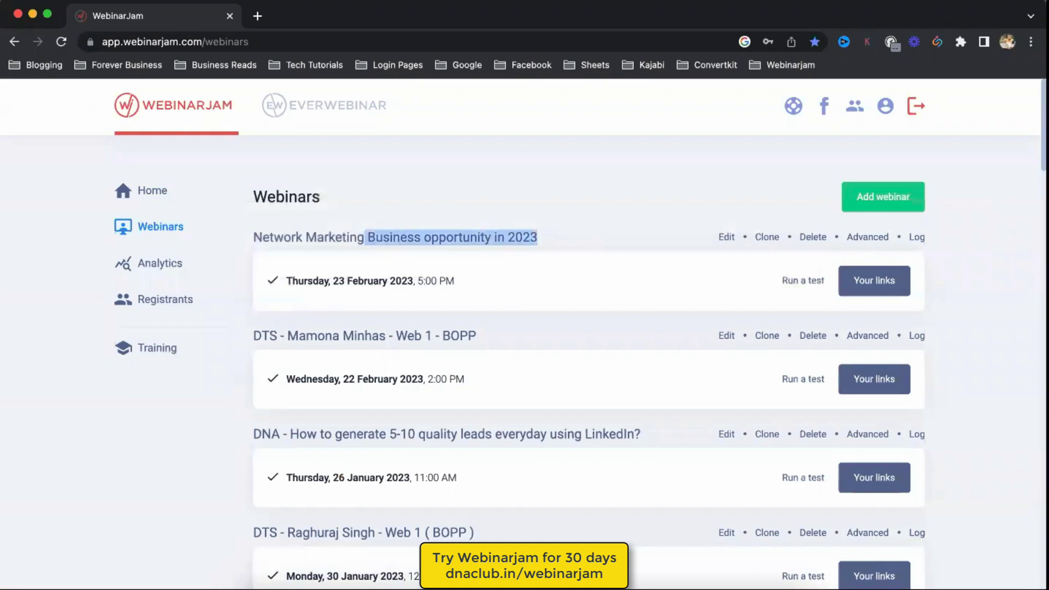
pyautogui.click(1001, 247)
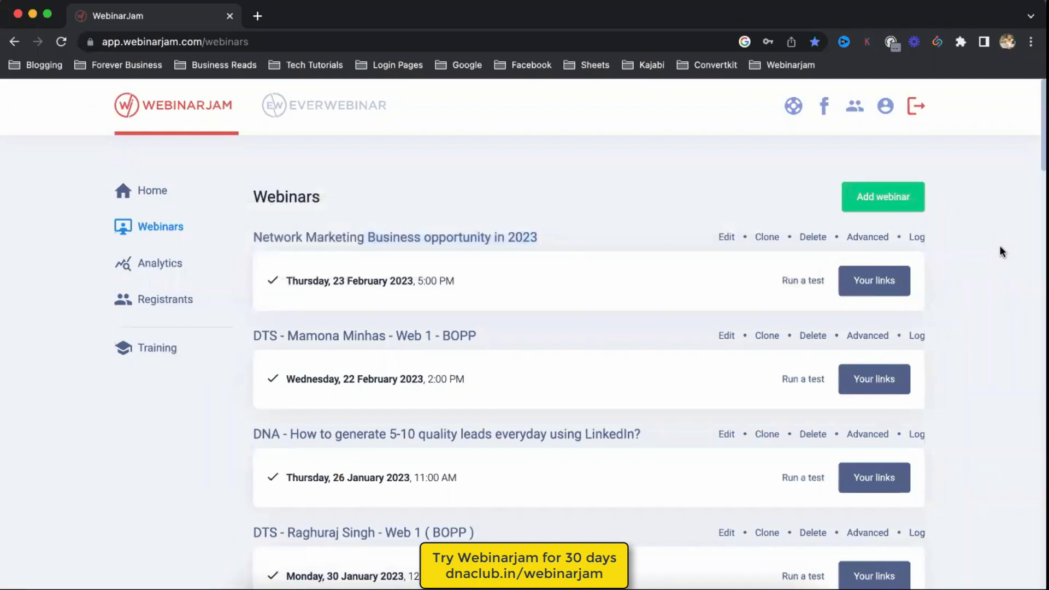
# - Load the analytics for the webinar 3 Secrets to Build MLM Business 100% Online, with session and event Thursday, 9 June 2022, 8:00 PM
pyautogui.click(170, 269)
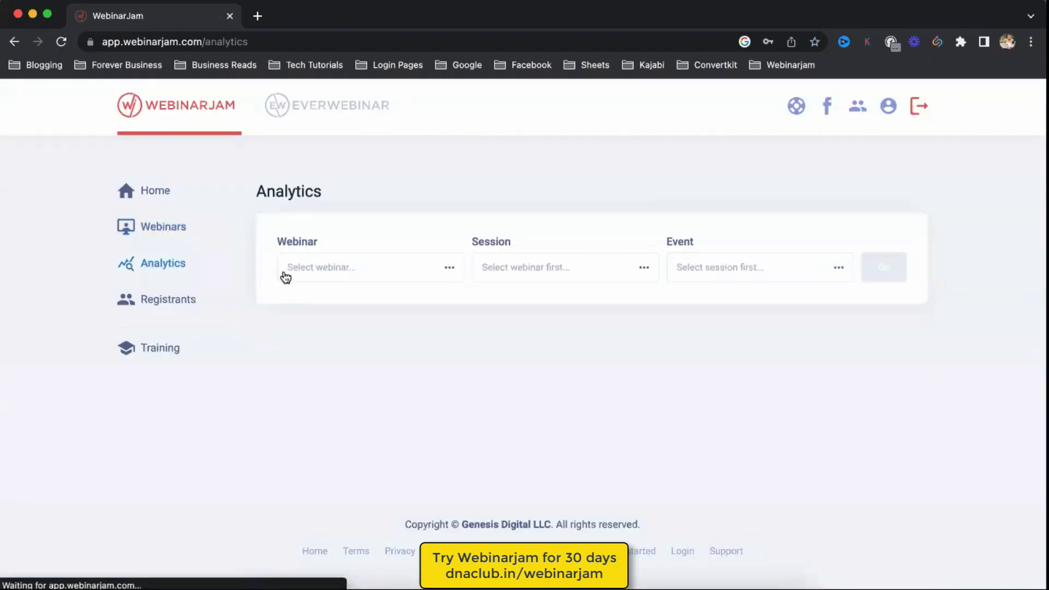
pyautogui.click(283, 276)
pyautogui.scroll(-5, 397, 472)
pyautogui.click(397, 471)
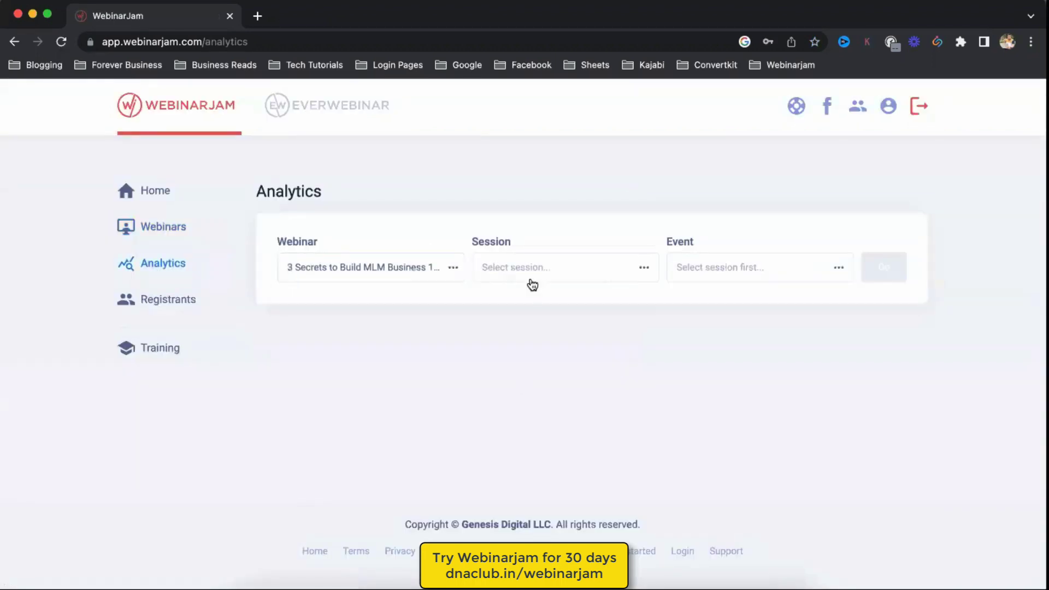
pyautogui.click(530, 278)
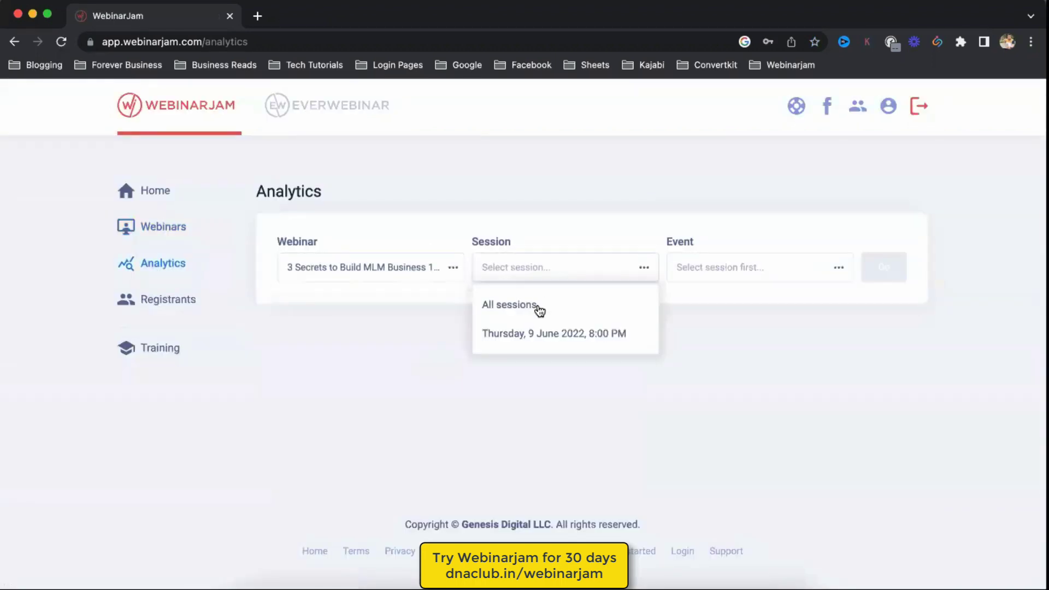
pyautogui.click(551, 334)
pyautogui.click(715, 269)
pyautogui.click(740, 335)
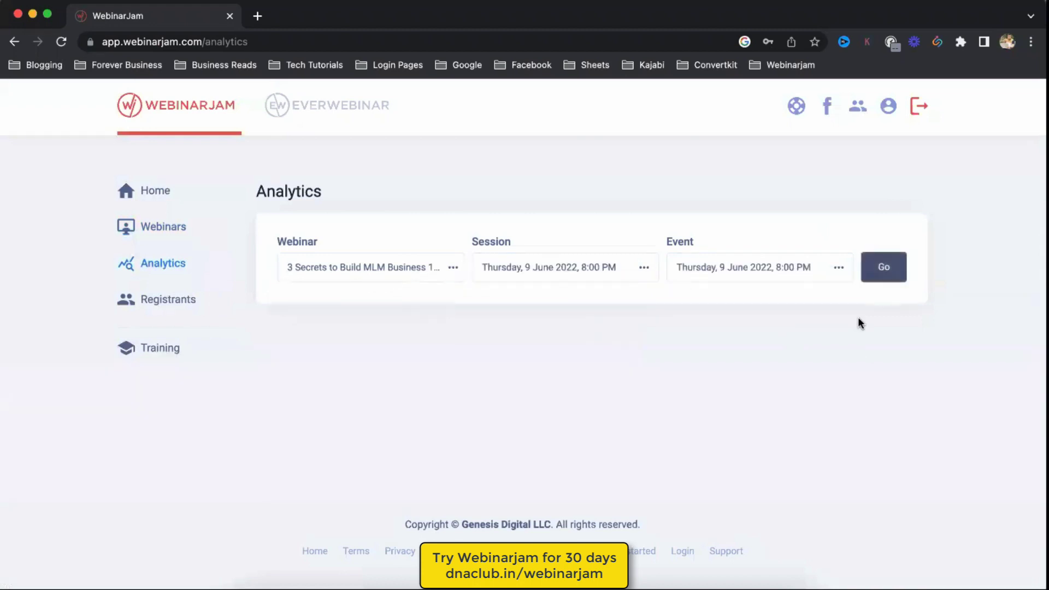
pyautogui.click(882, 267)
# - Examine the webinar's traffic, live and replay engagement, monetization, and notification statistics
pyautogui.scroll(-1, 885, 360)
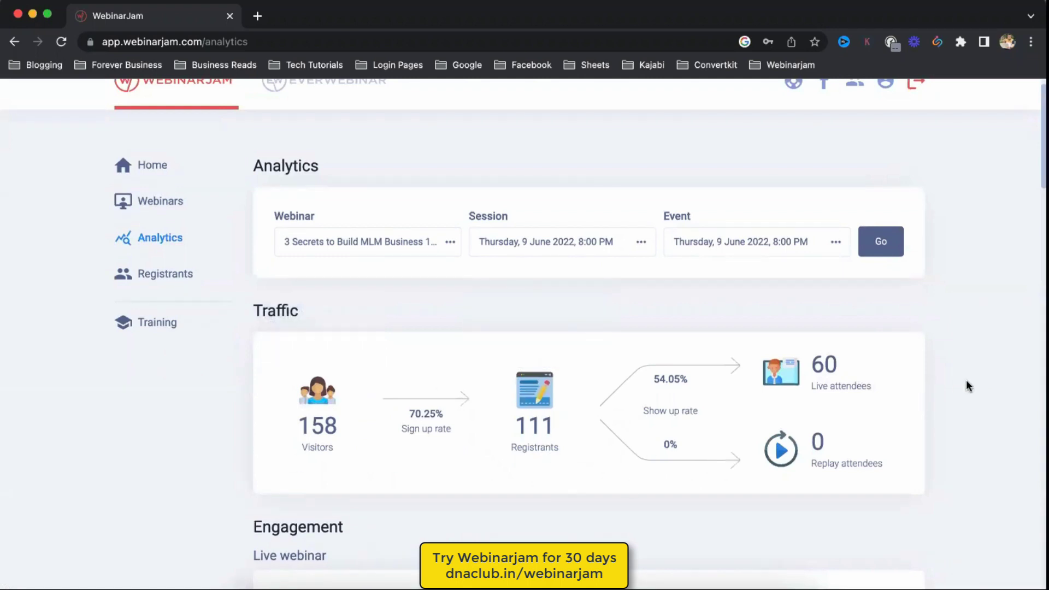
pyautogui.scroll(-1, 969, 386)
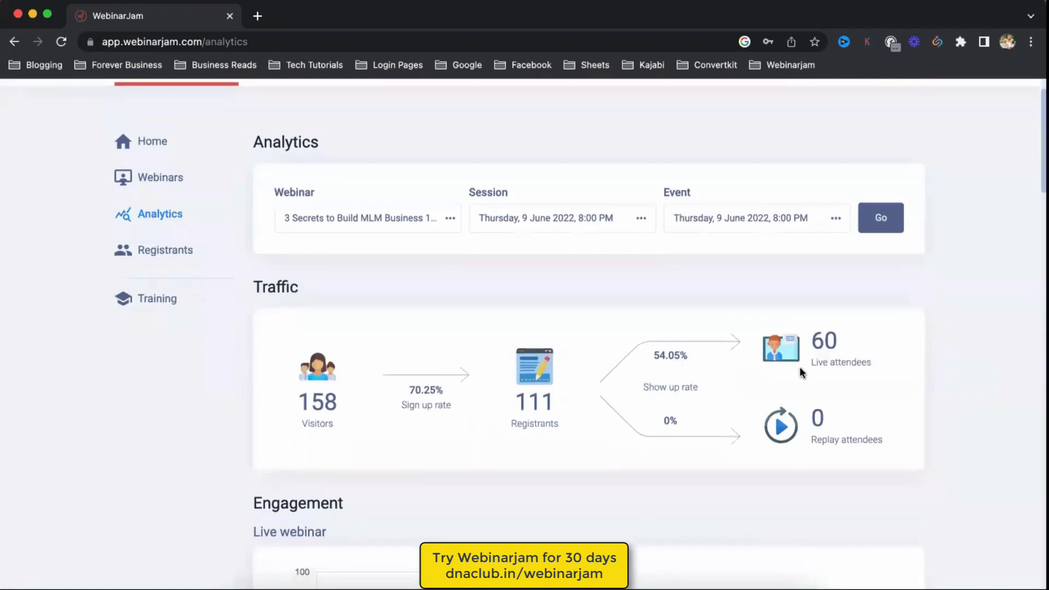
pyautogui.scroll(-5, 951, 290)
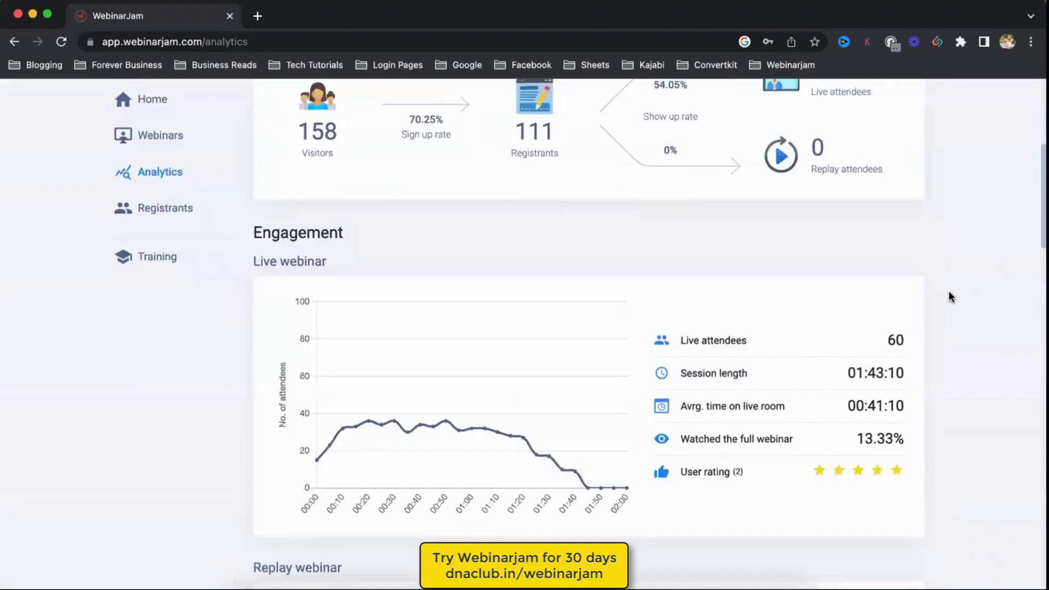
pyautogui.scroll(-8, 949, 295)
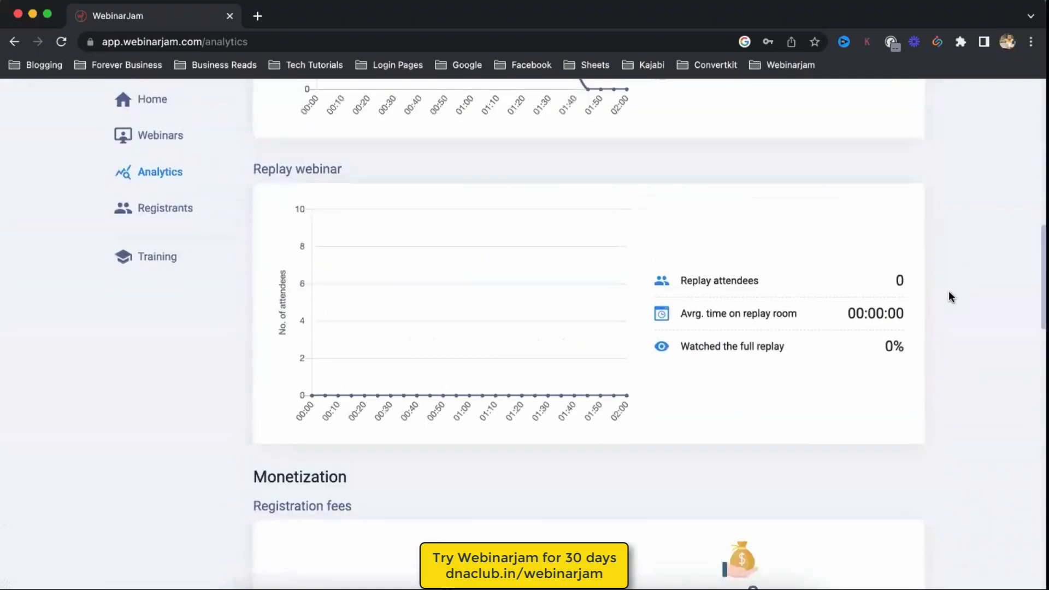
pyautogui.scroll(2, 950, 297)
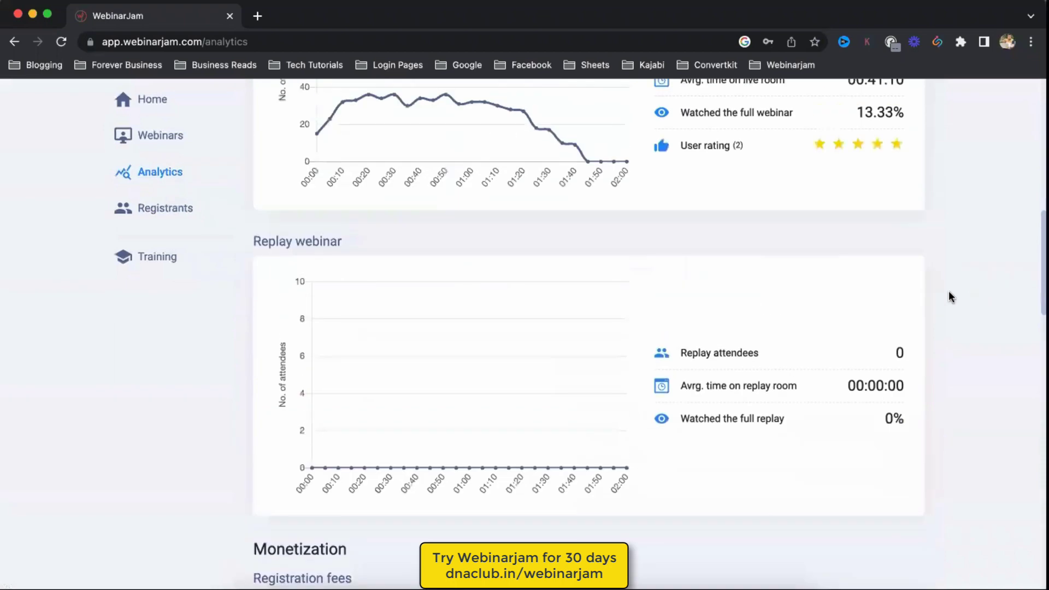
pyautogui.scroll(-7, 949, 297)
pyautogui.scroll(-15, 949, 297)
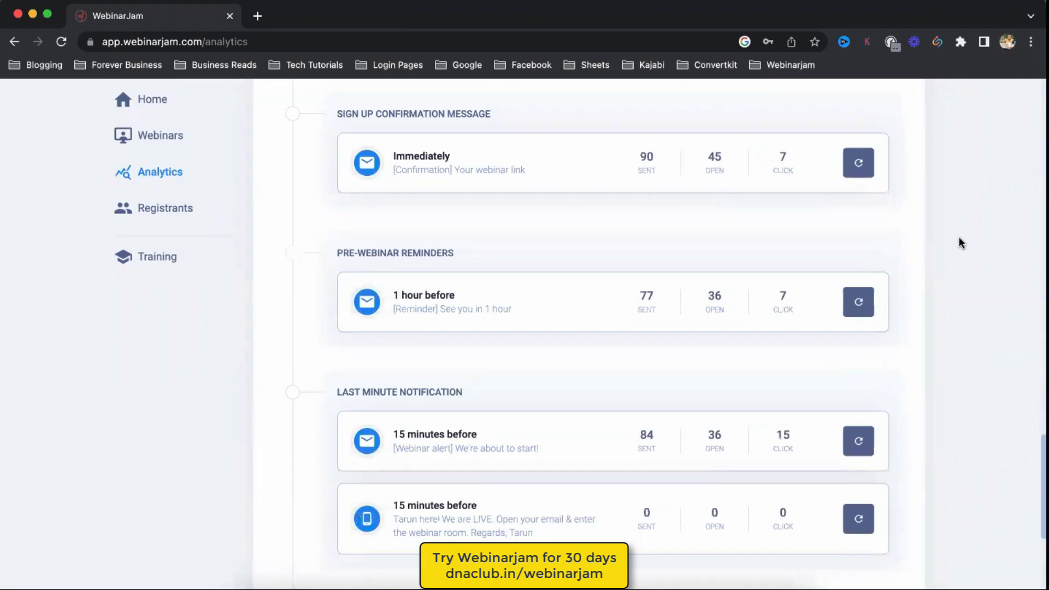
pyautogui.scroll(-5, 959, 243)
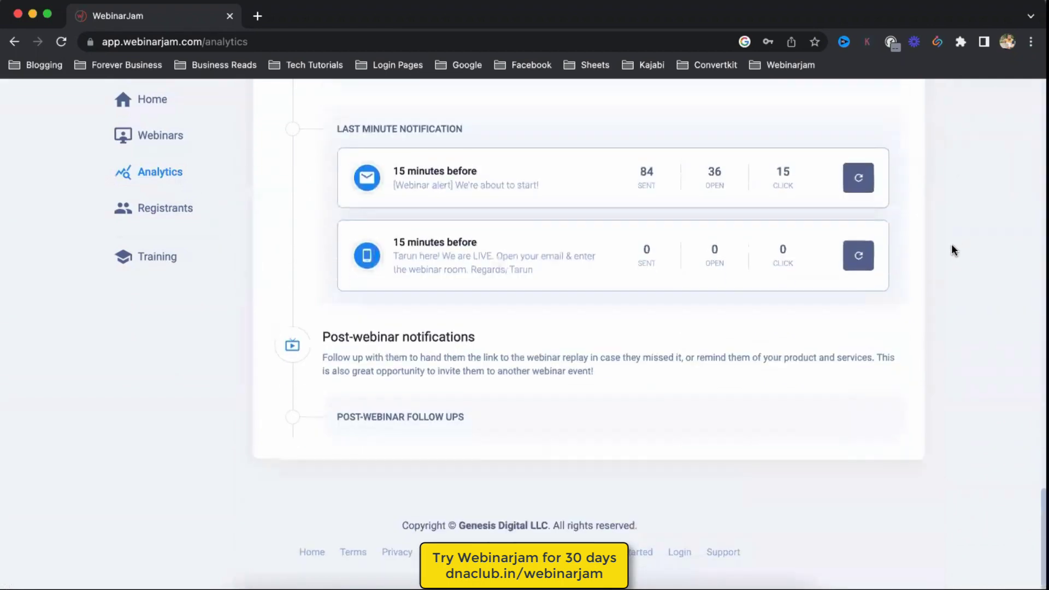
pyautogui.scroll(20, 951, 244)
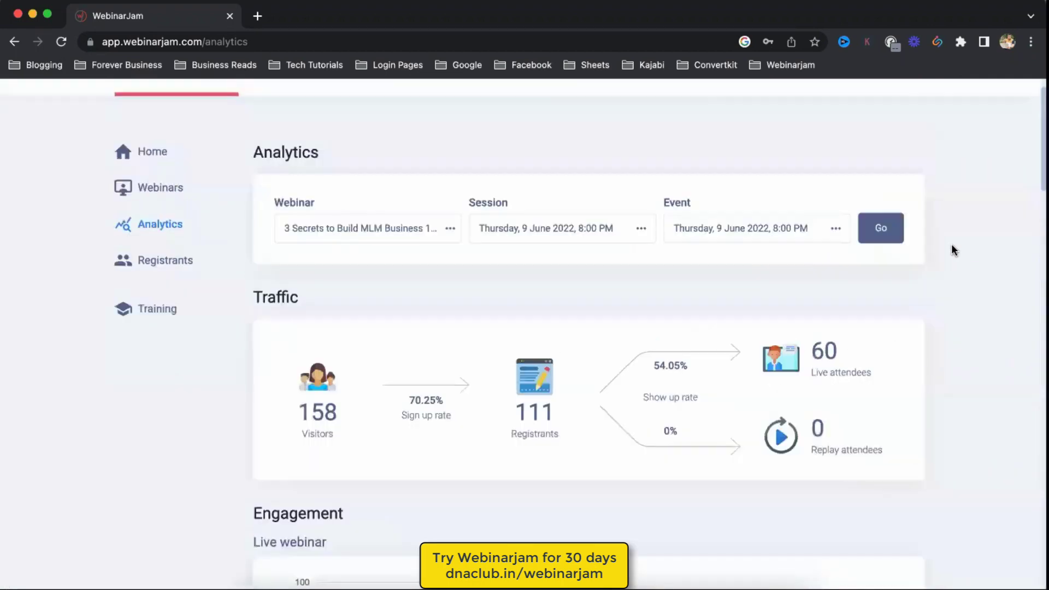
# - List the registrants of 3 Secrets to Build MLM Business 100% Online for session and event Thursday, 9 June 2022, 8:00 PM
pyautogui.click(158, 303)
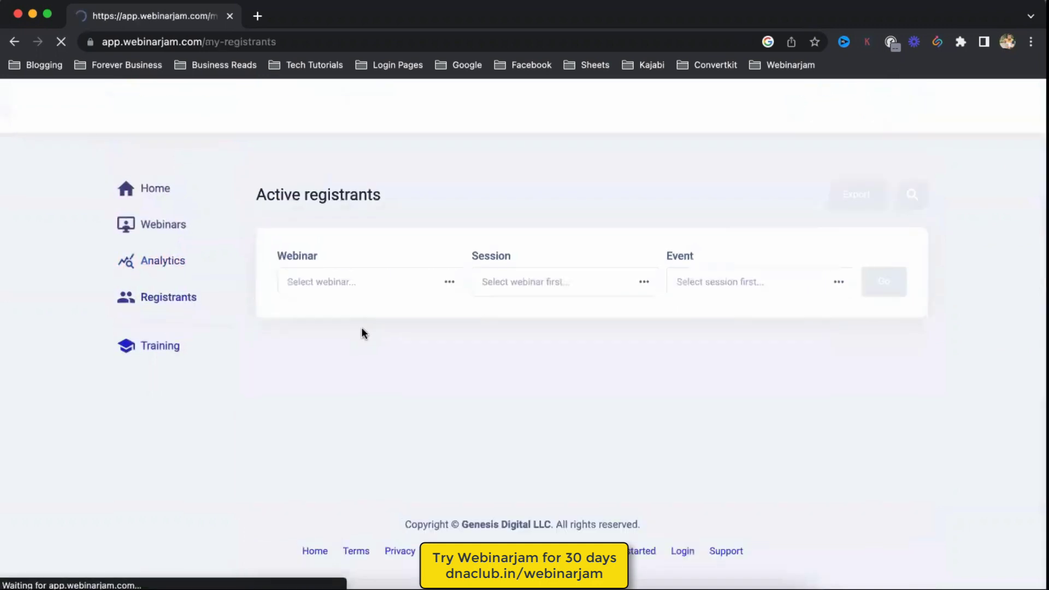
pyautogui.click(332, 282)
pyautogui.scroll(-10, 391, 433)
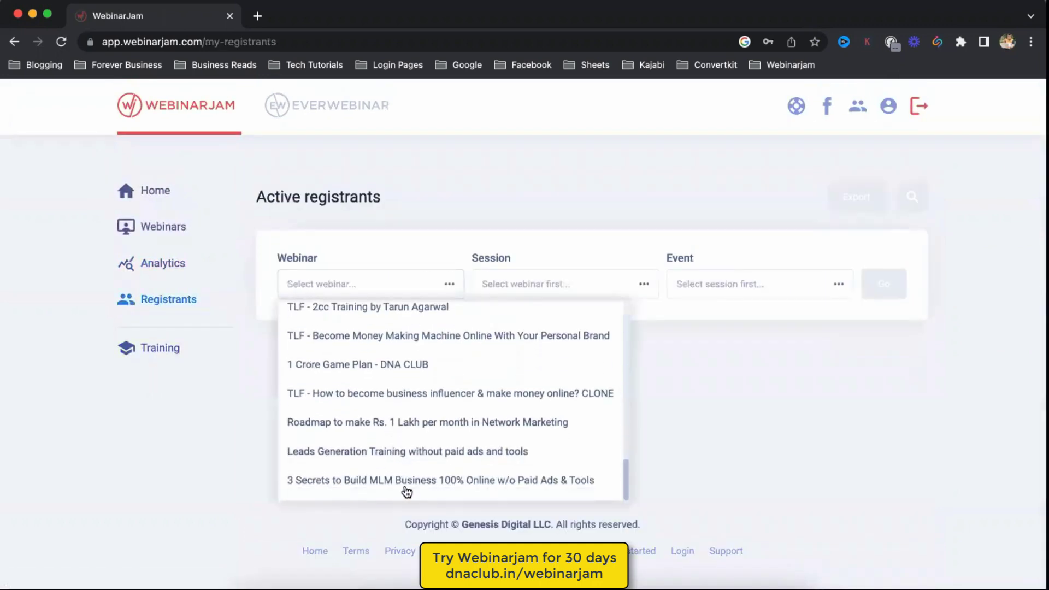
pyautogui.click(407, 489)
pyautogui.click(491, 295)
pyautogui.click(643, 345)
pyautogui.click(725, 299)
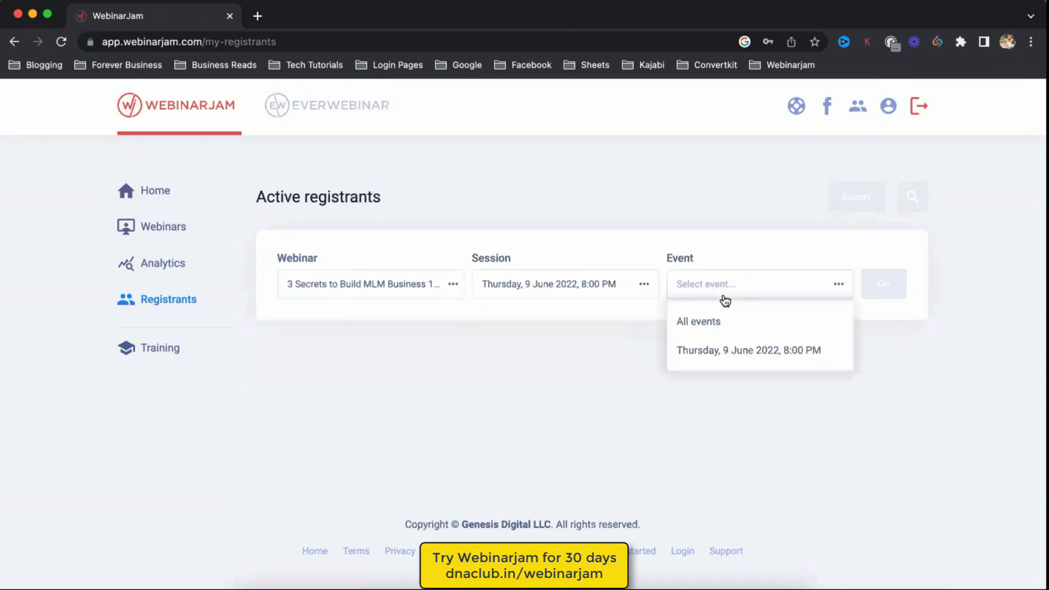
pyautogui.click(733, 348)
pyautogui.click(882, 283)
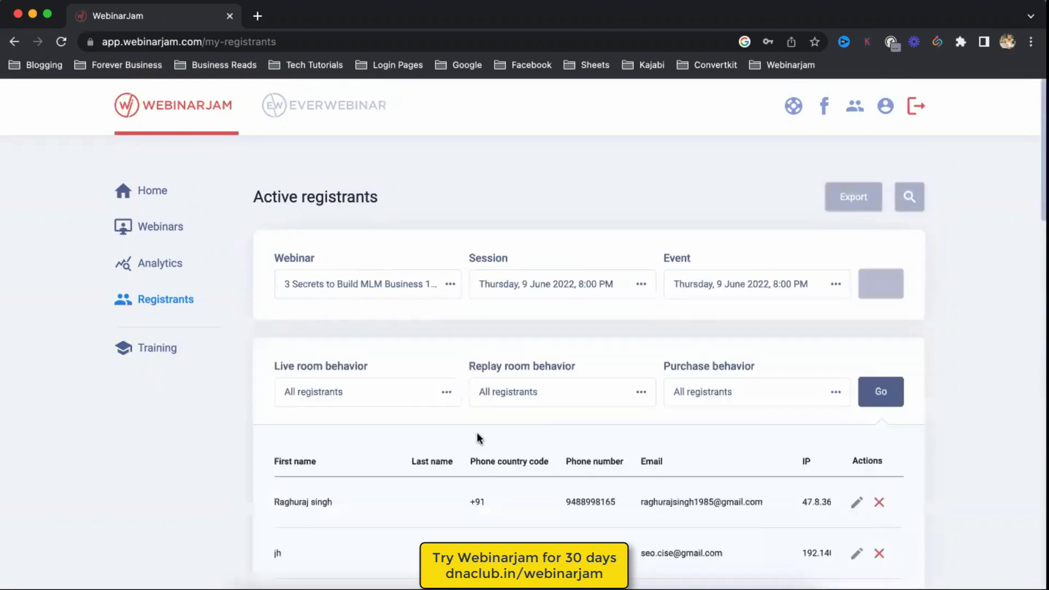
# - Examine the registrants' contact details, registration dates, and live attendance columns
pyautogui.scroll(-8, 473, 453)
pyautogui.scroll(8, 475, 460)
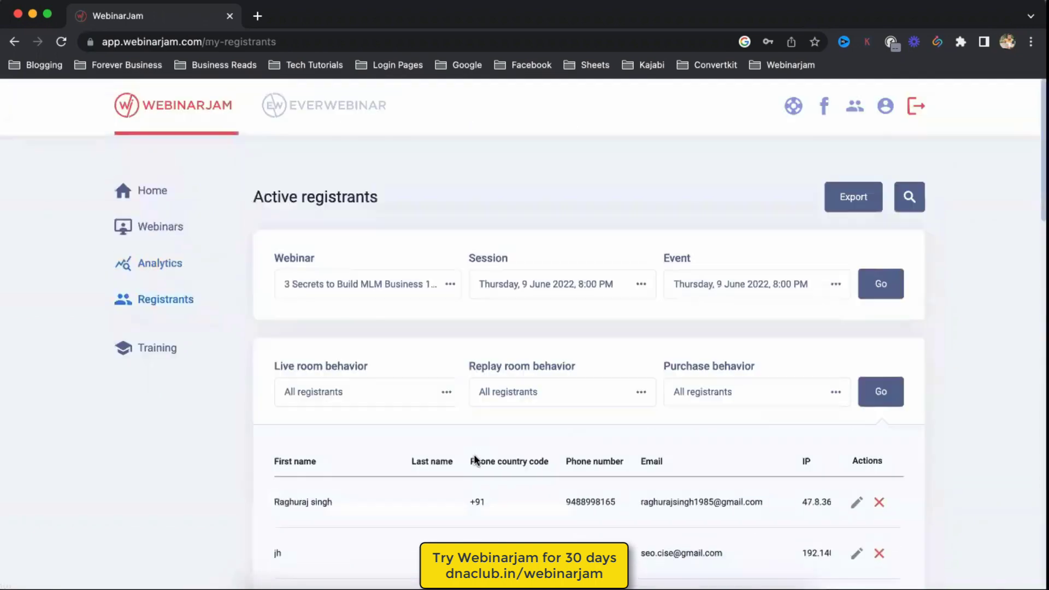
pyautogui.scroll(-5, 474, 460)
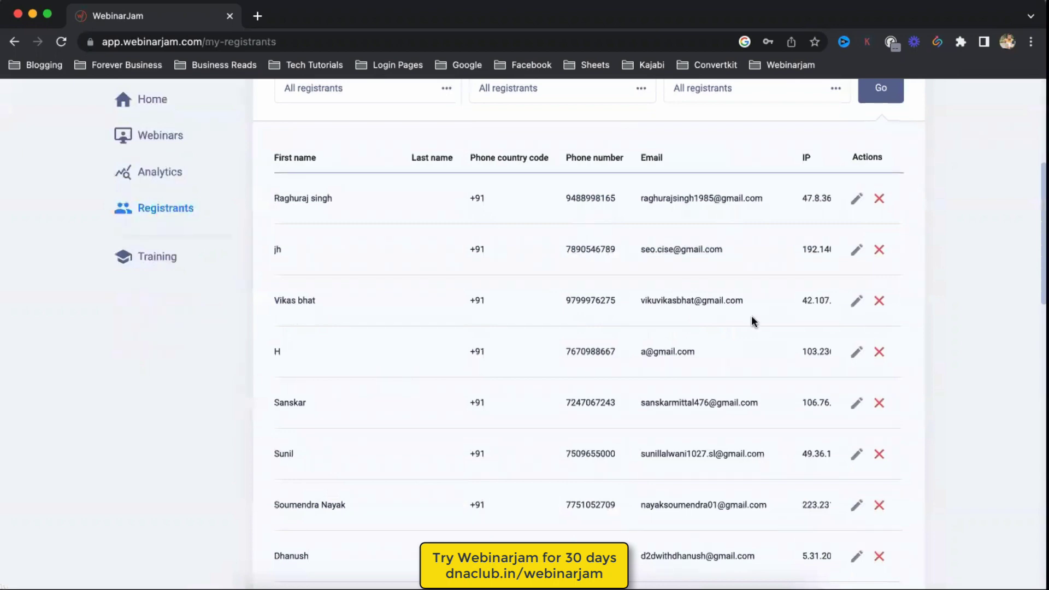
pyautogui.hscroll(10, 752, 321)
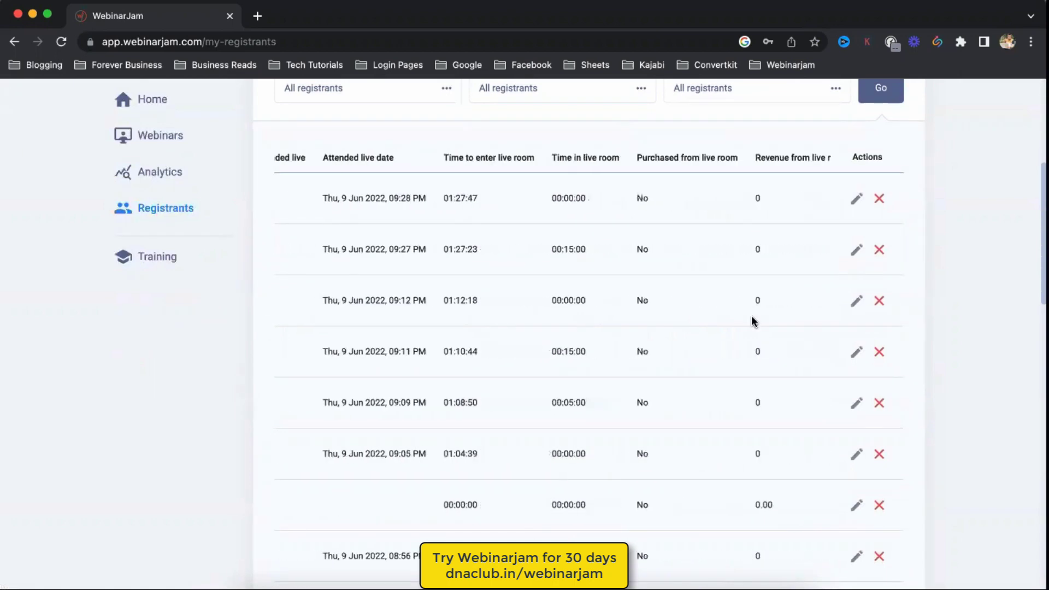
pyautogui.hscroll(-1, 753, 321)
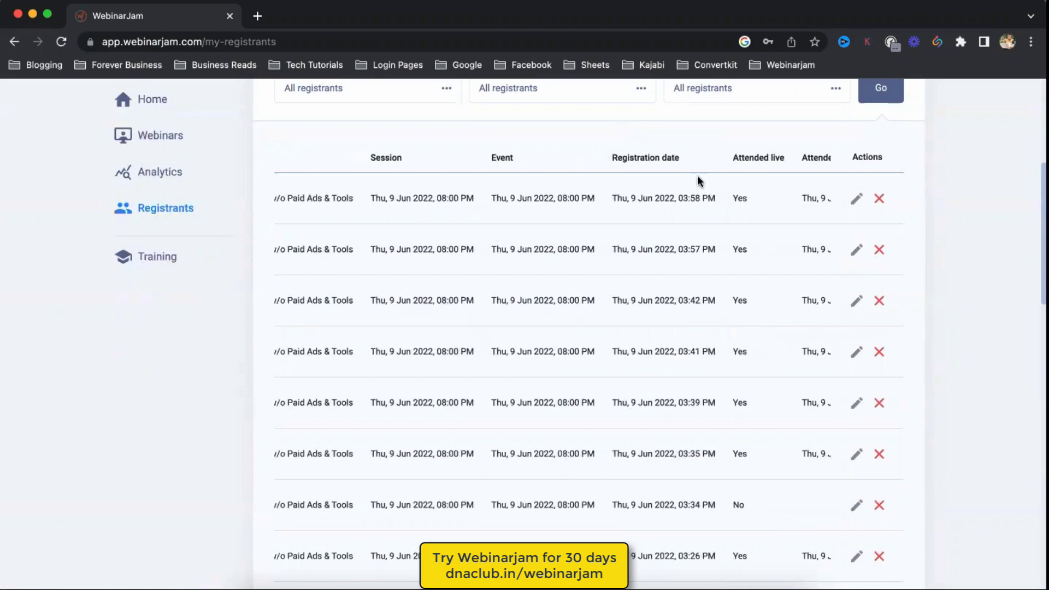
pyautogui.hscroll(10, 756, 207)
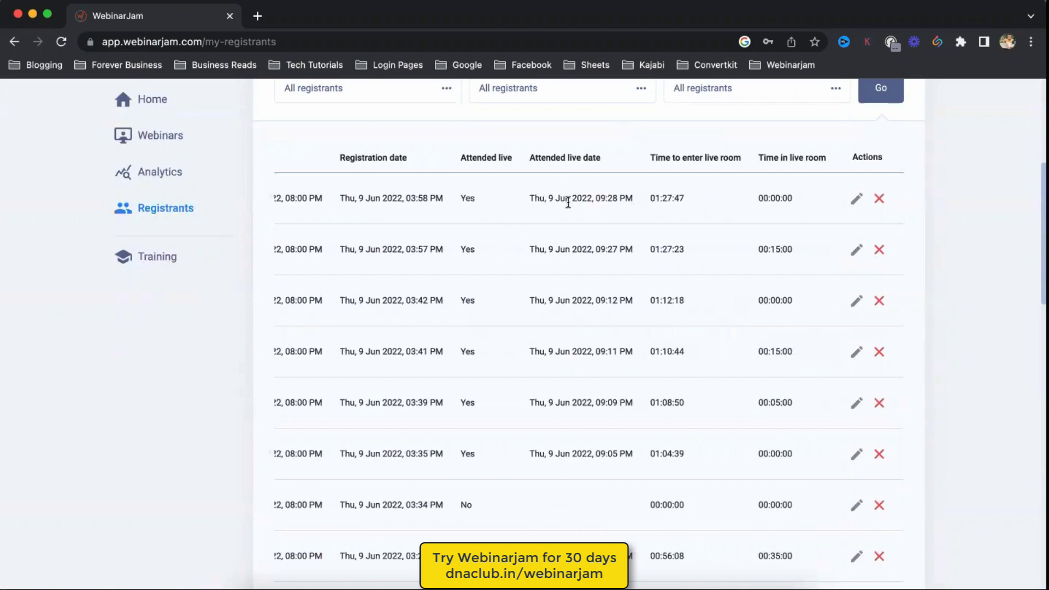
pyautogui.hscroll(2, 568, 202)
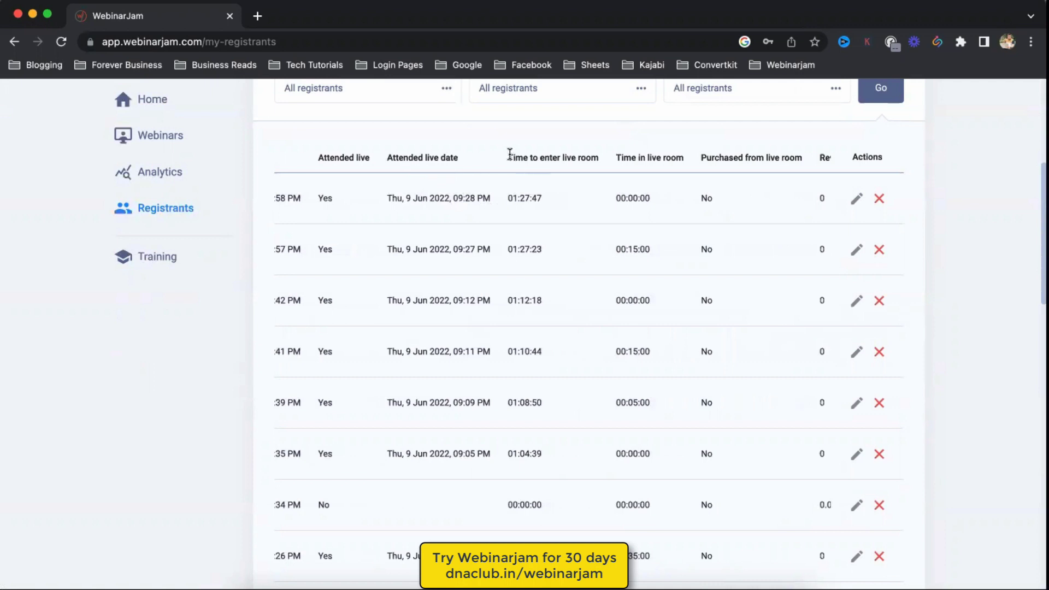
# - Inspect the registrants' time to enter the live room and time in the live room, down to the end of the list
pyautogui.moveTo(509, 154); pyautogui.dragTo(594, 157)
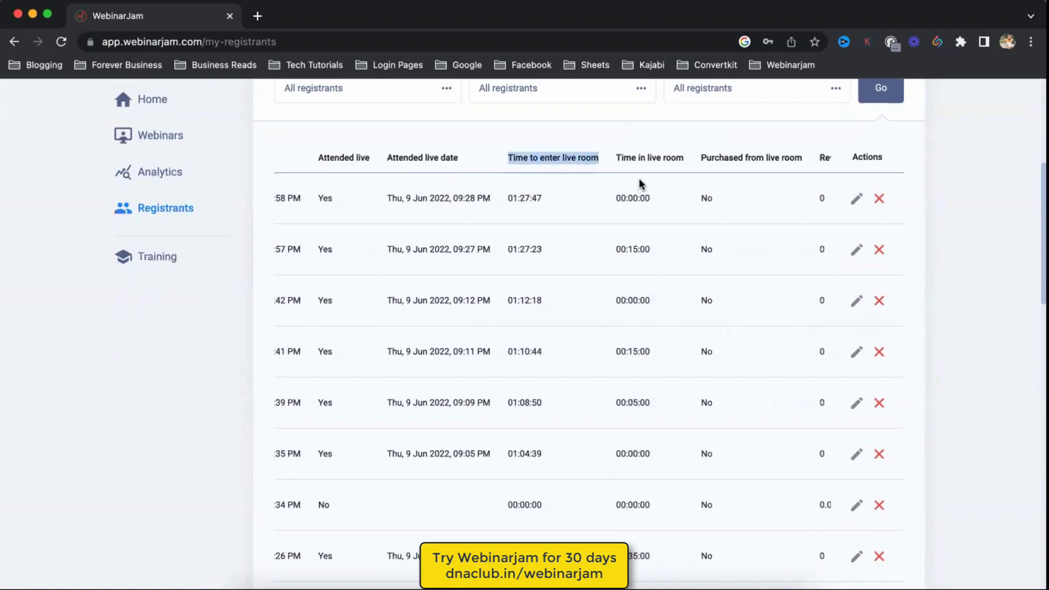
pyautogui.moveTo(614, 155); pyautogui.dragTo(686, 157)
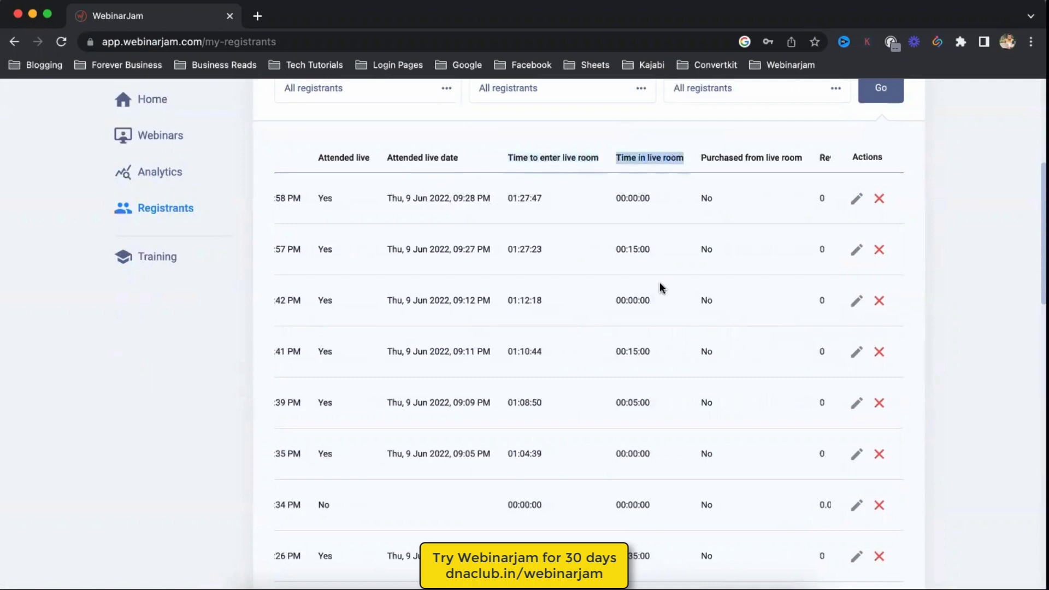
pyautogui.click(688, 246)
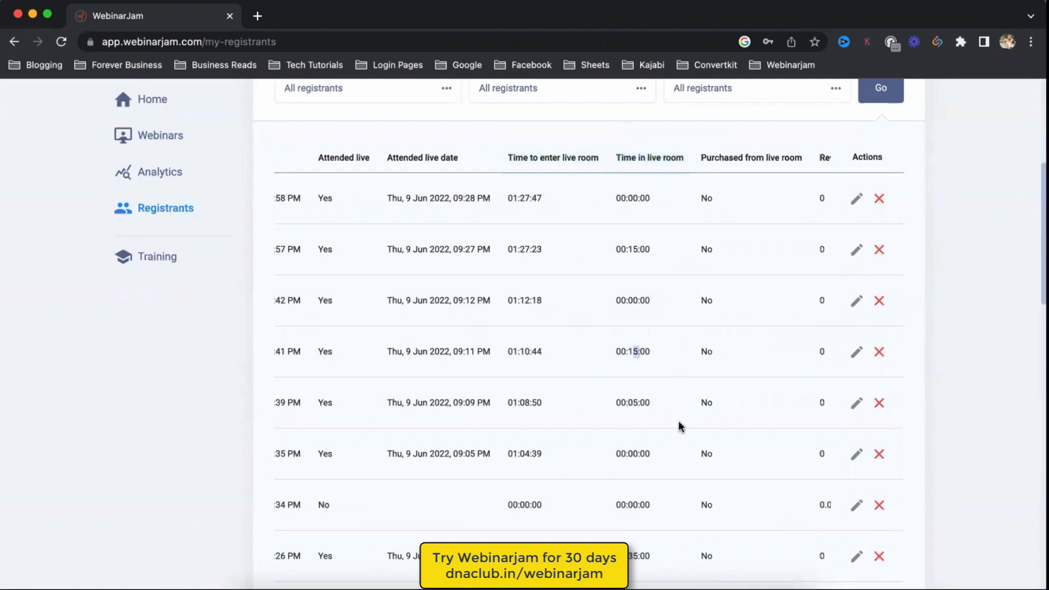
pyautogui.scroll(-10, 678, 432)
pyautogui.moveTo(621, 281); pyautogui.dragTo(674, 281)
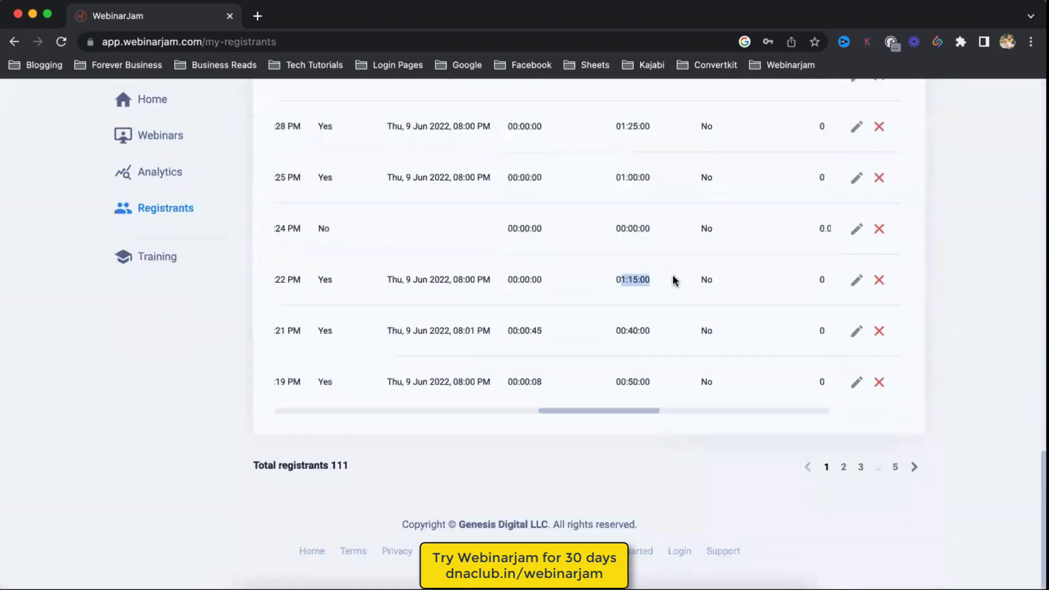
pyautogui.moveTo(628, 330); pyautogui.dragTo(678, 334)
pyautogui.doubleClick(622, 382)
pyautogui.scroll(10, 687, 388)
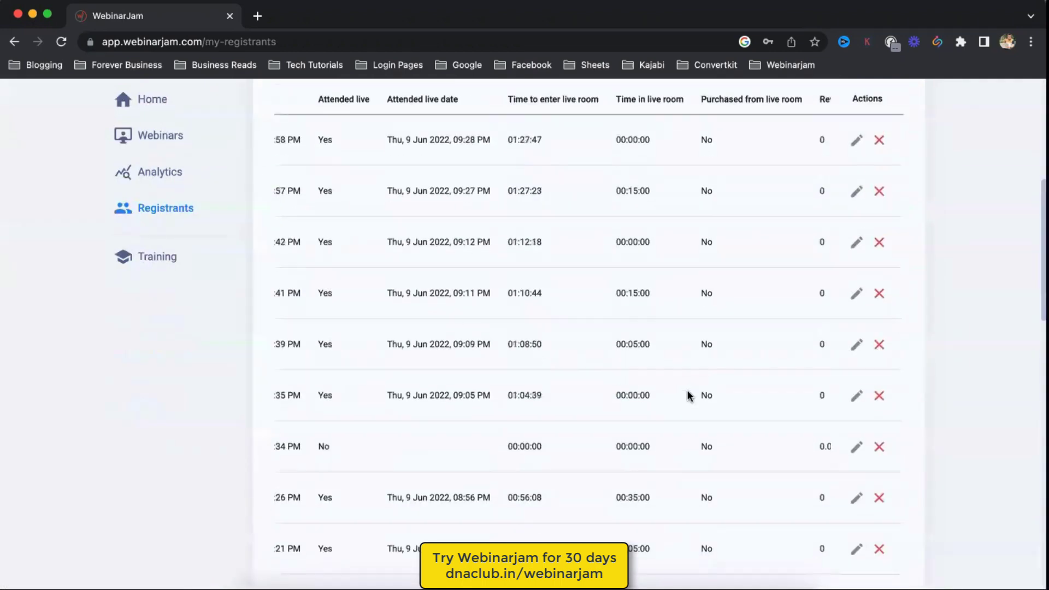
# - Review the registrant export options, choosing the currently selected filters, and close the dialog without exporting
pyautogui.click(856, 200)
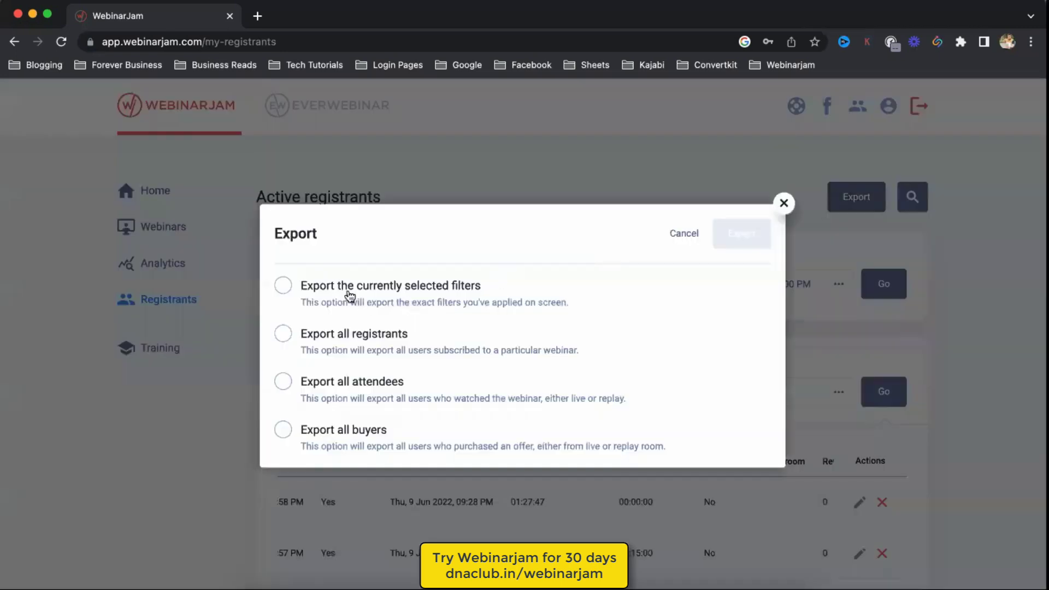
pyautogui.click(282, 285)
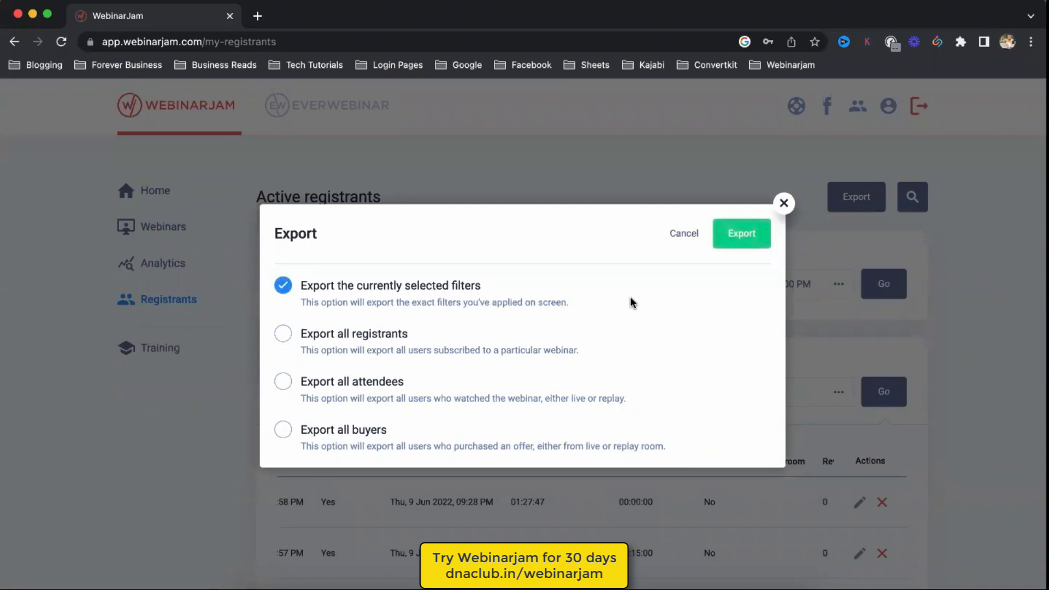
pyautogui.click(784, 202)
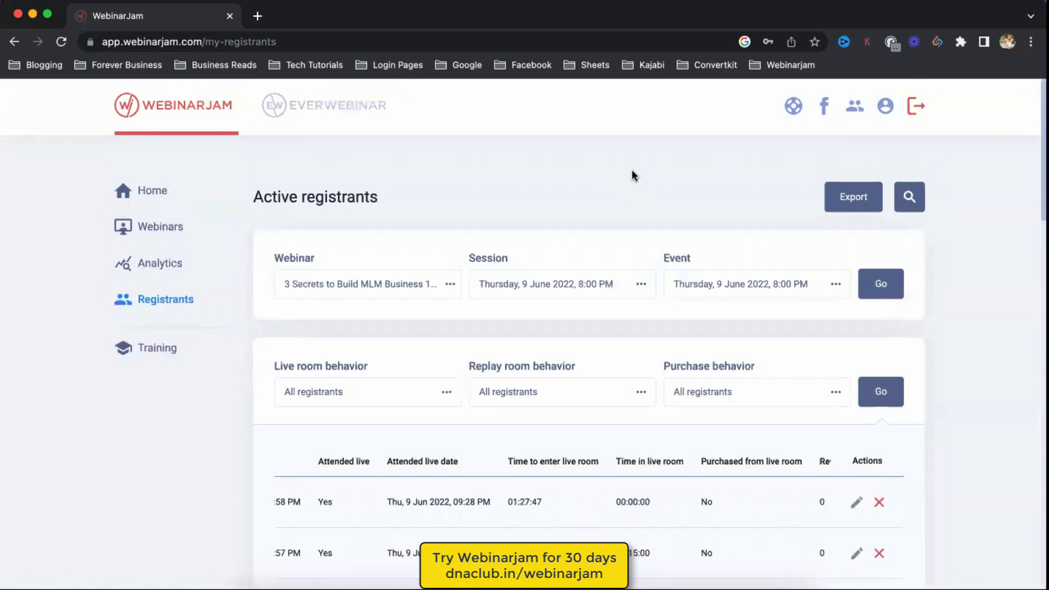
# - Switch to Firefox and open the WebinarJam 30-day trial page at dnaclub.in/webinarjam
pyautogui.press('super+Tab')
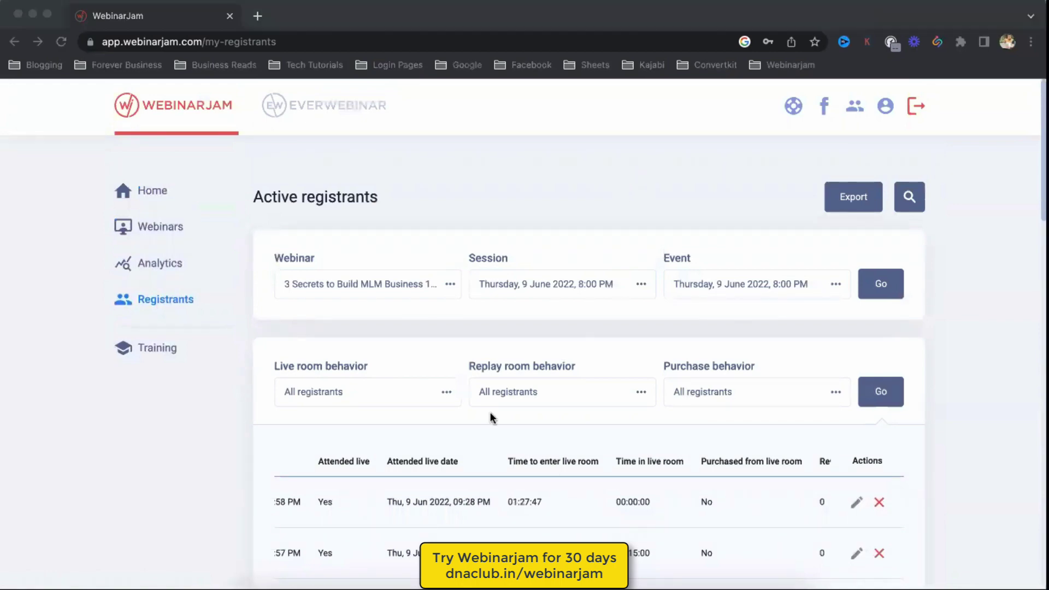
pyautogui.click(495, 42)
pyautogui.write('dnaclub.in/webinarjam')
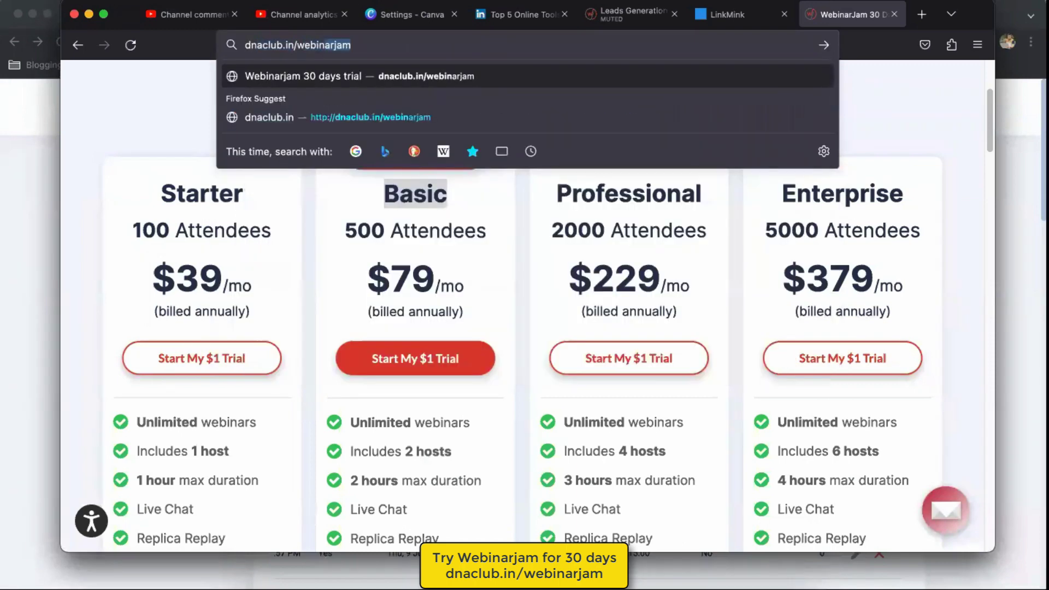
pyautogui.press('Return')
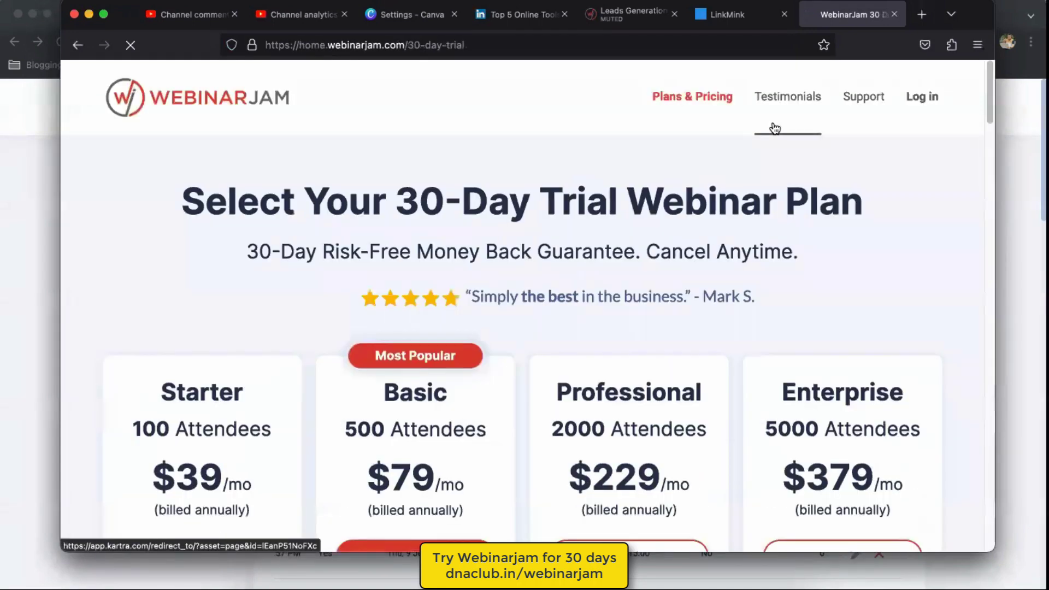
# - Open the consultation booking page at dnaclub.in/booktime in a new tab and show the time slots for Wednesday, February 8
pyautogui.click(922, 15)
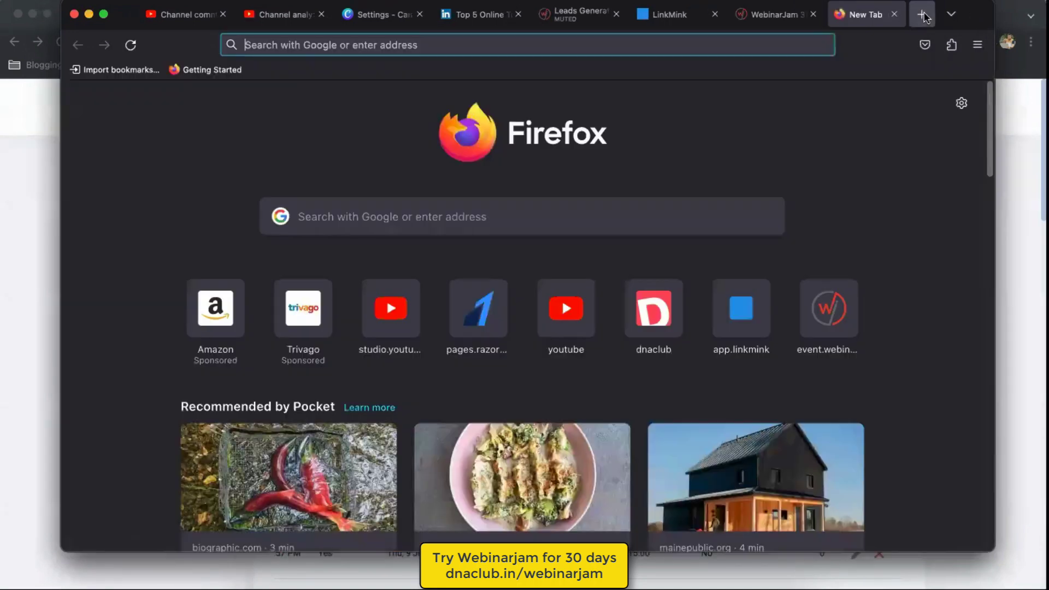
pyautogui.write('dnaclub.in/book')
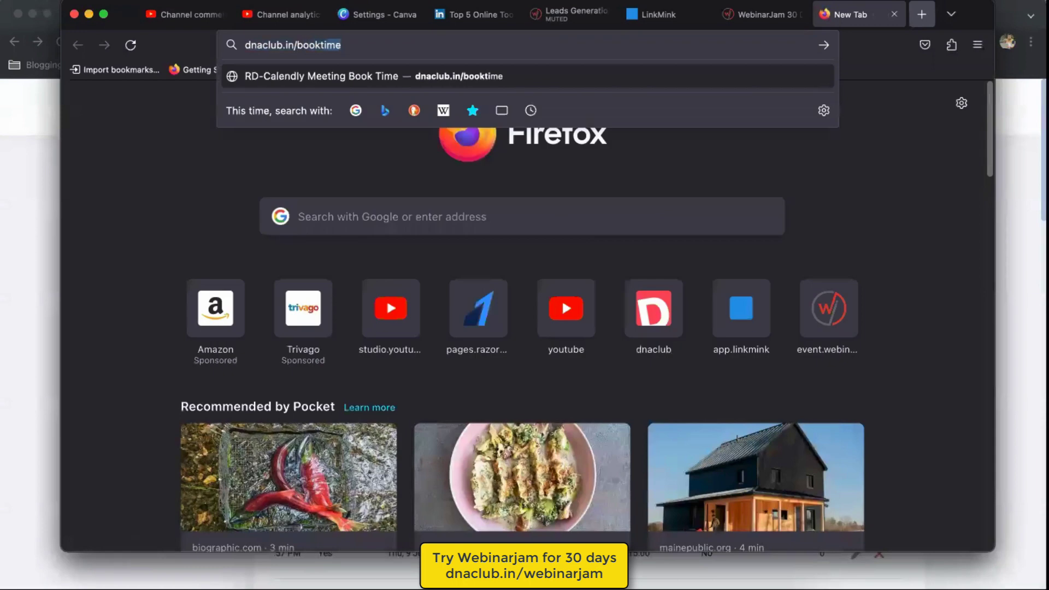
pyautogui.press('Return')
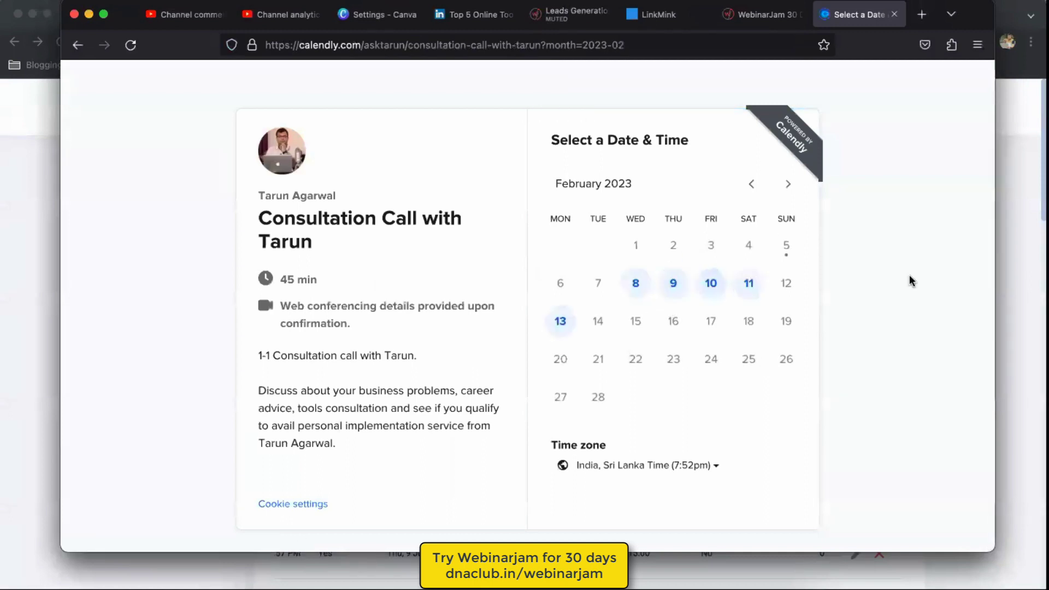
pyautogui.click(635, 283)
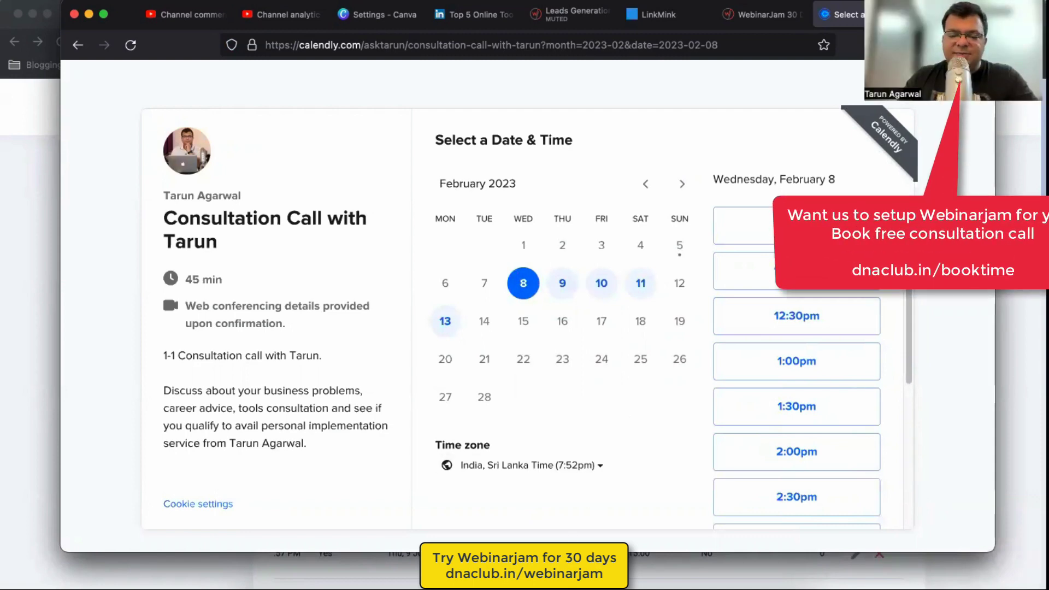
# - Switch back to WebinarJam in Chrome and look through the active registrants' live attendance records
pyautogui.press('super+Tab')
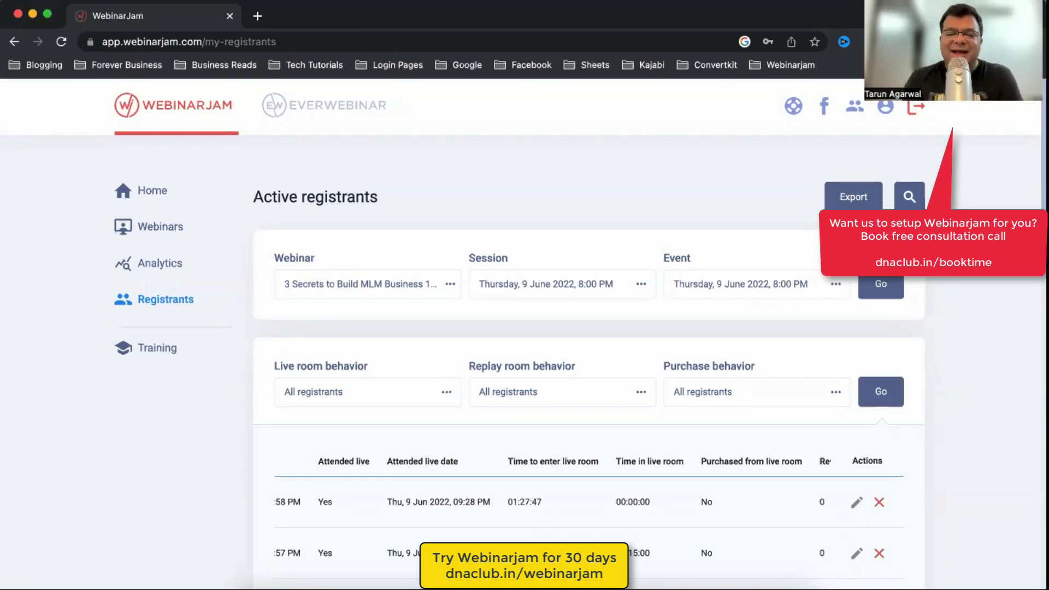
pyautogui.scroll(-5, 947, 354)
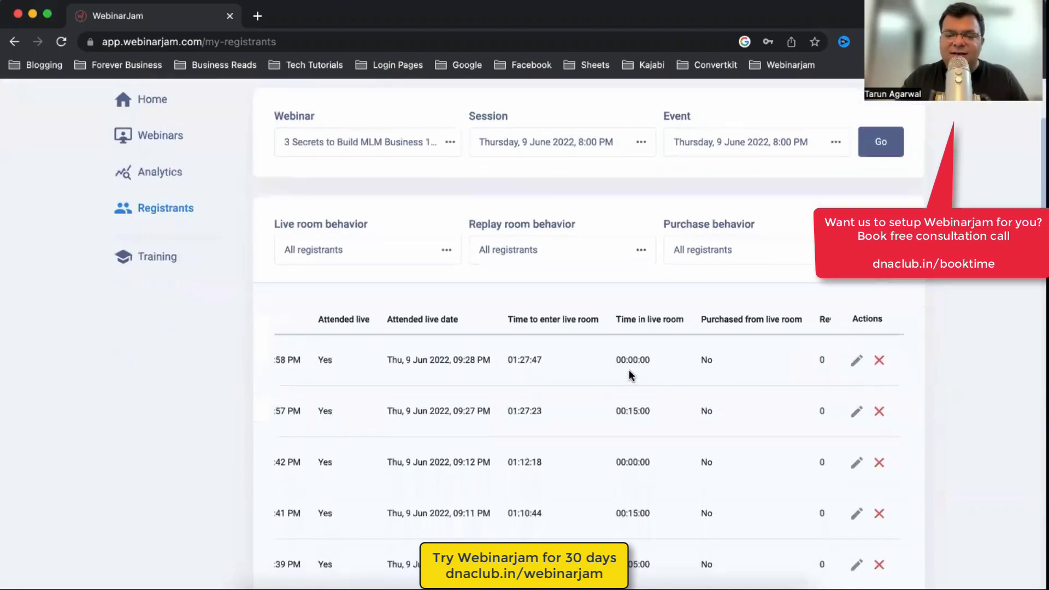
pyautogui.scroll(-10, 585, 374)
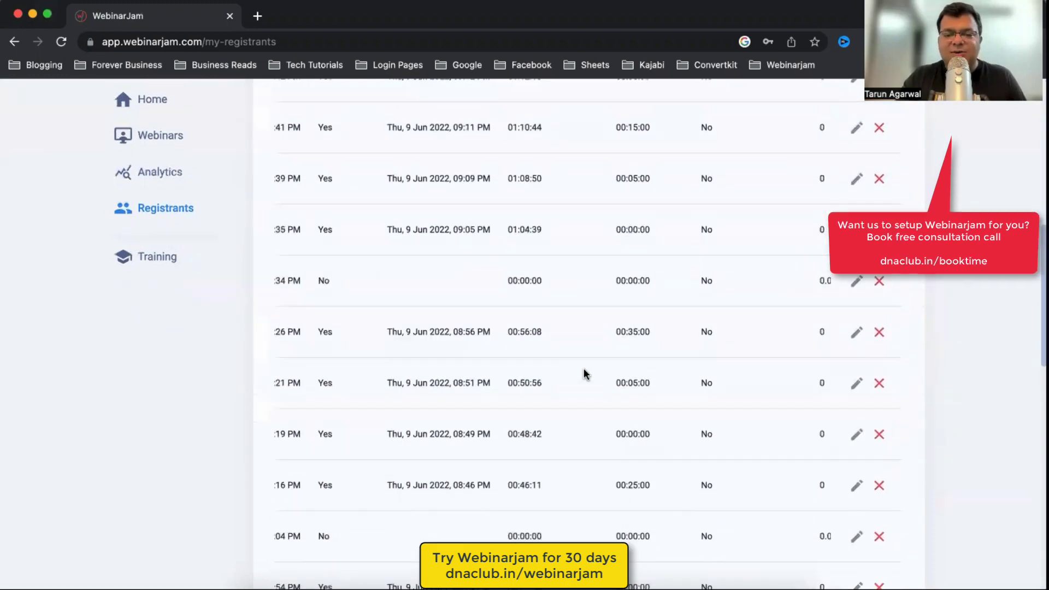
pyautogui.scroll(15, 583, 368)
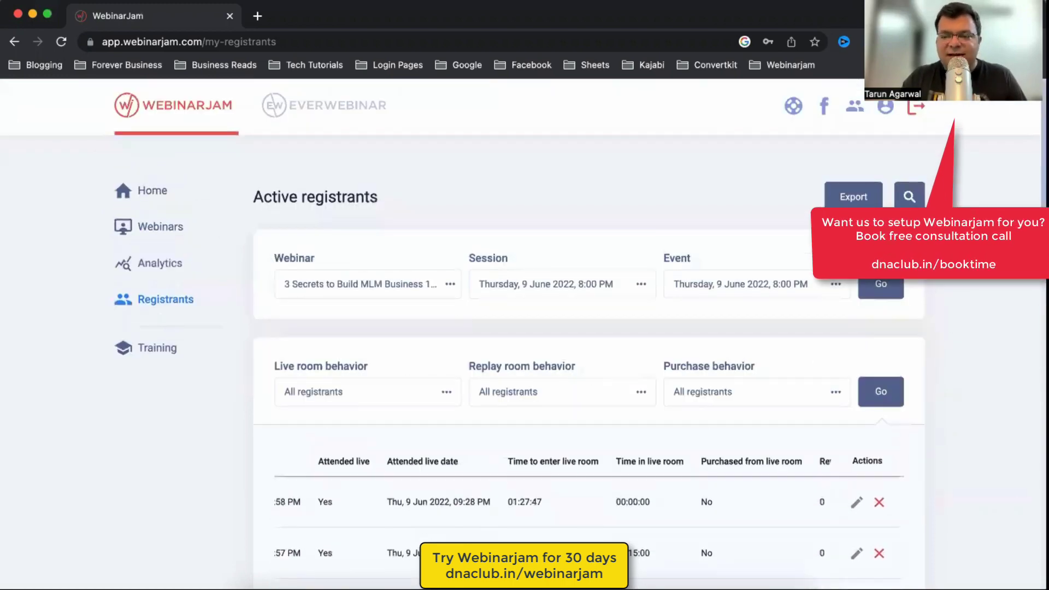